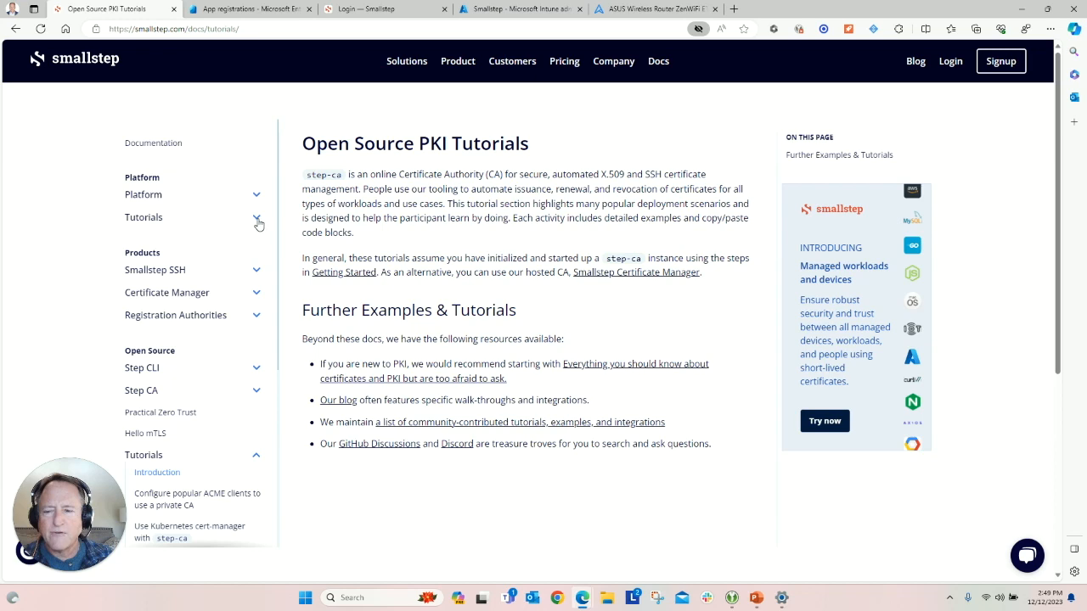
Step: View the Intune + Smallstep setup guide in the Smallstep docs, then close that tab
left_click(193, 256)
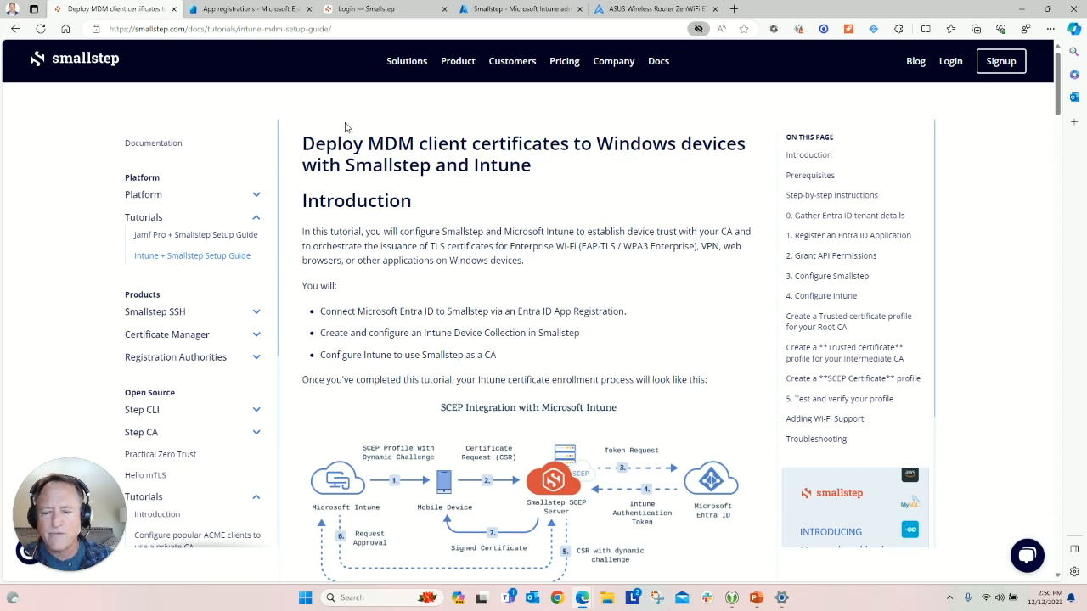
left_click(174, 10)
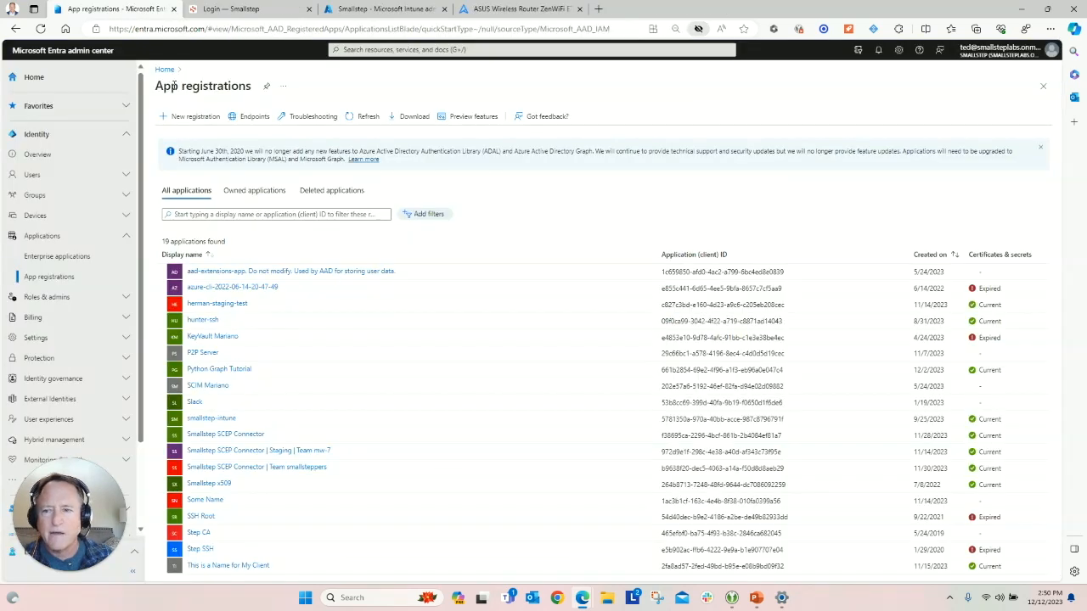
Step: Browse Entra's All users list and the signed-in admin's user profile
left_click(53, 78)
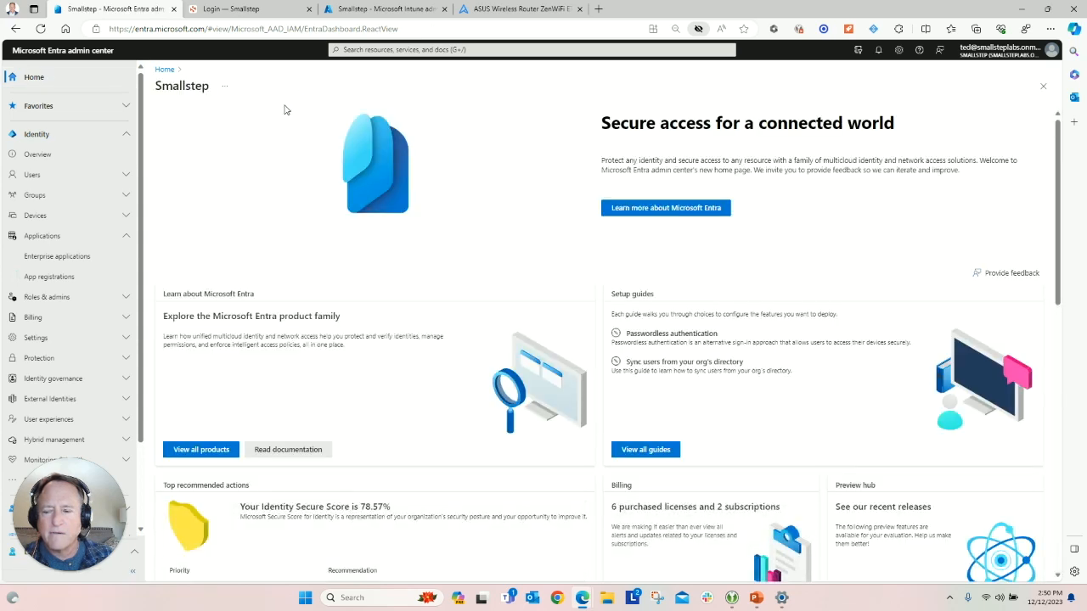
left_click(119, 176)
left_click(43, 195)
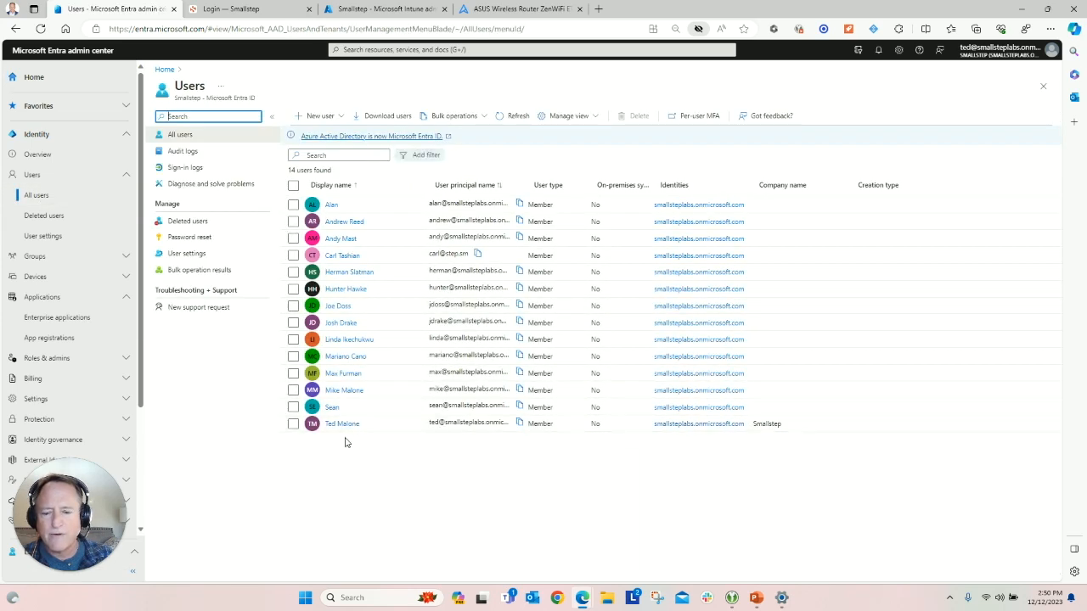
left_click(345, 430)
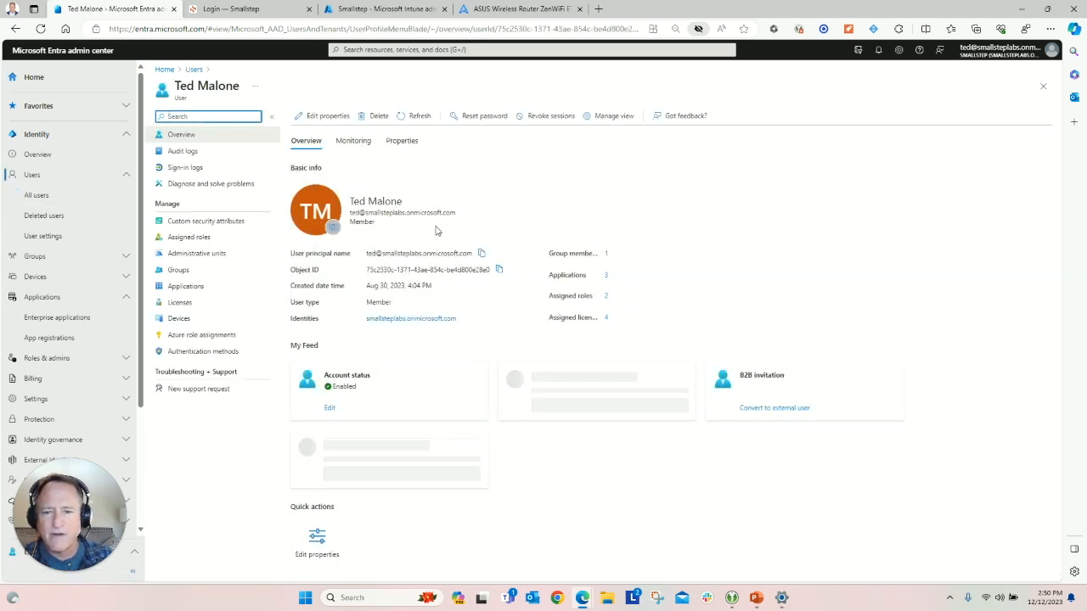
left_click(126, 178)
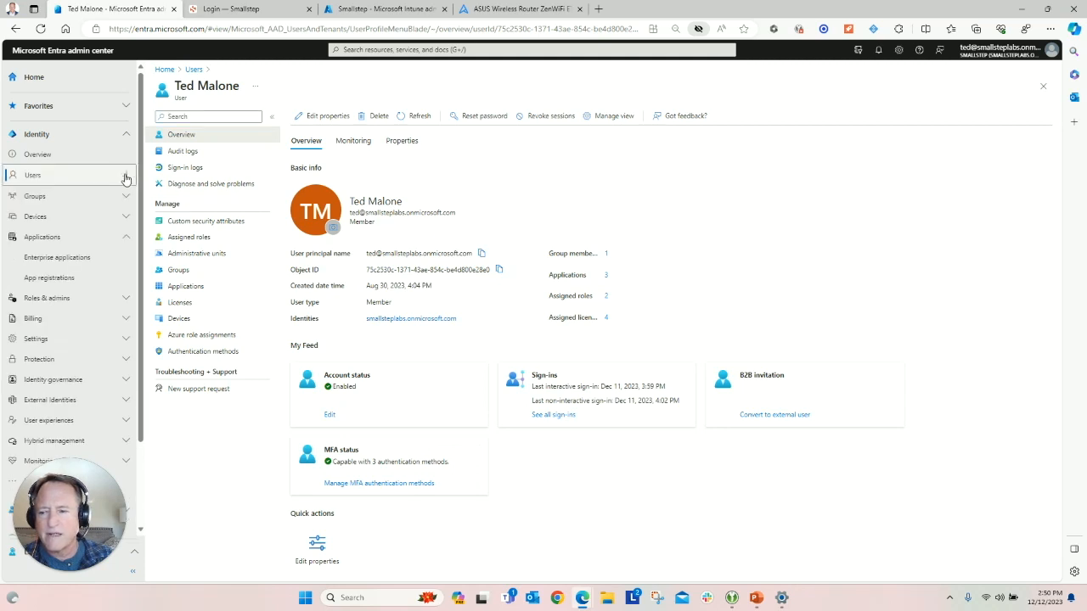
Step: Search enterprise applications for 'Sma', open Smallstep SCEP Connector, then go to App registrations
left_click(57, 257)
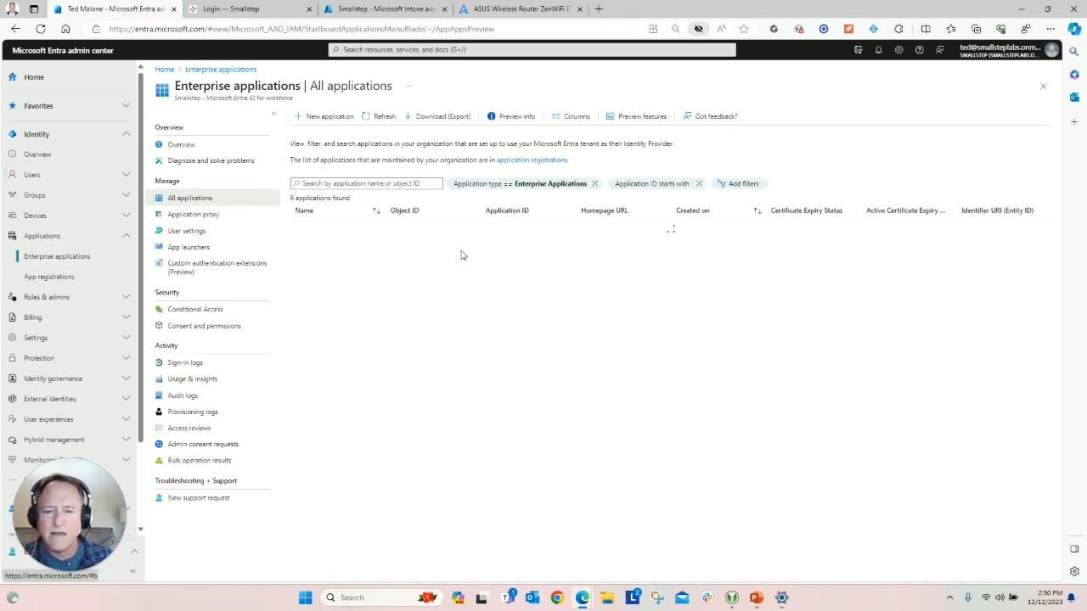
left_click(362, 186)
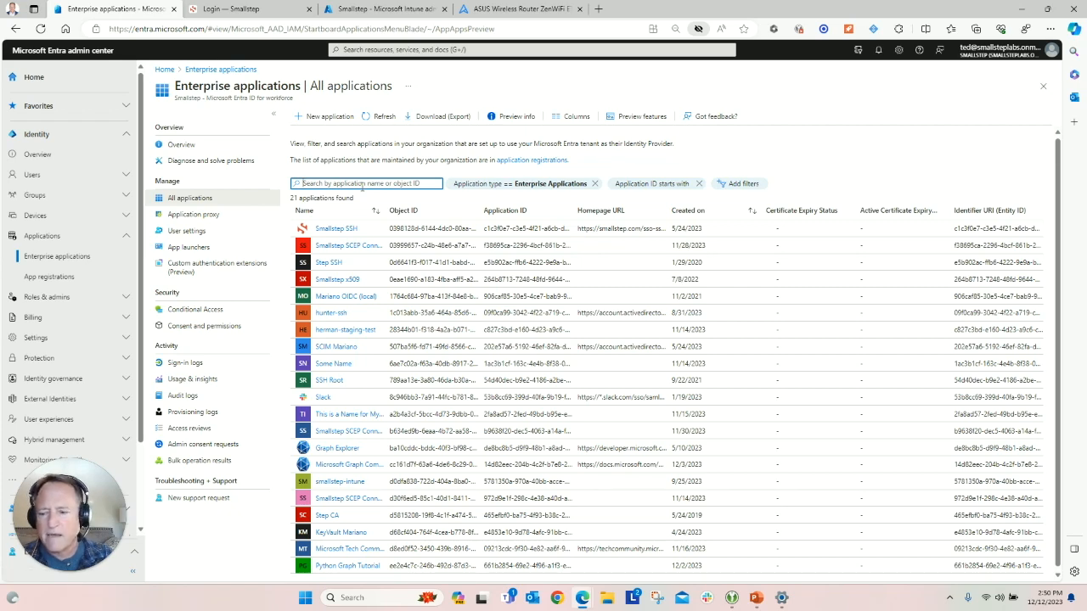
type("Smallstep")
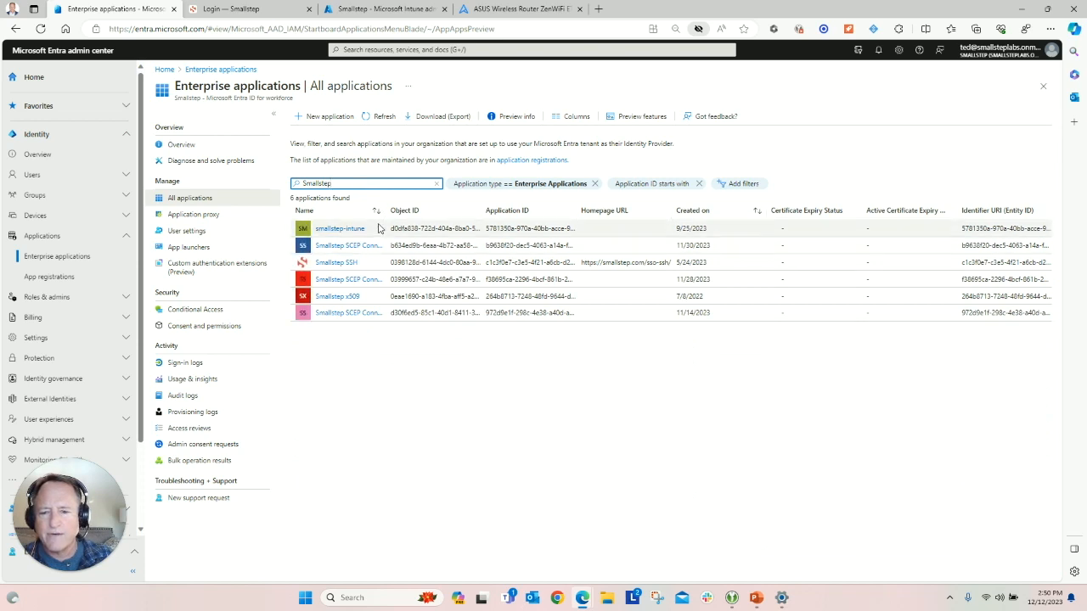
left_click_drag(384, 213, 420, 214)
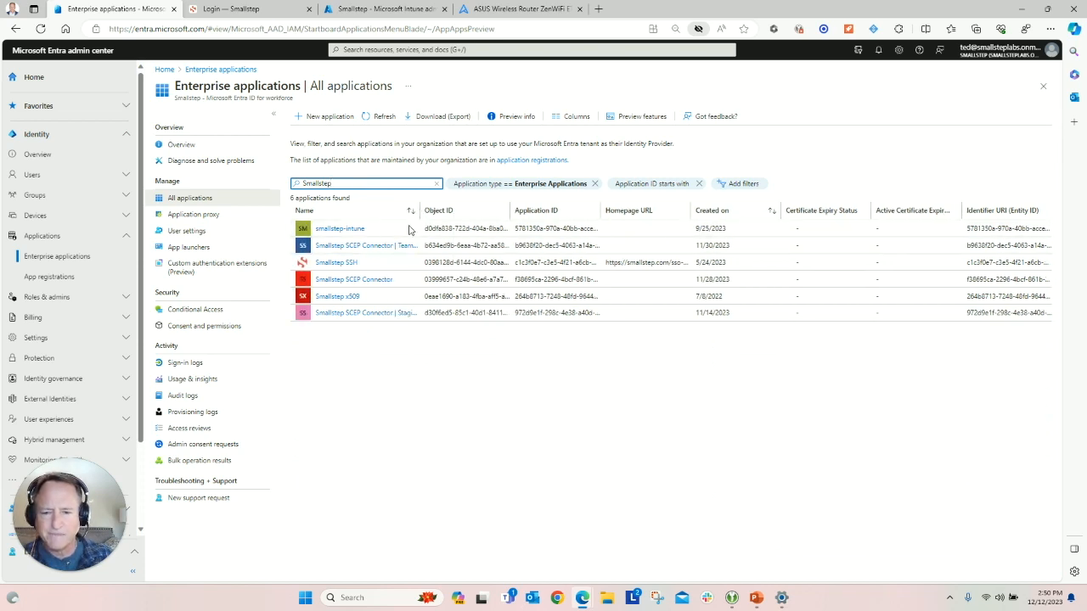
left_click(363, 285)
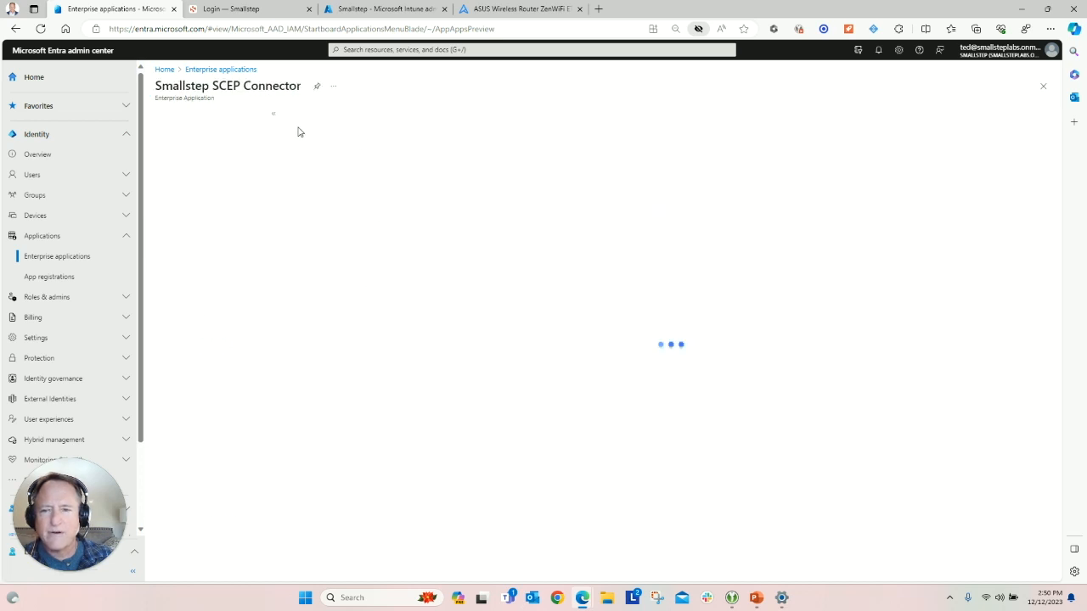
left_click(50, 277)
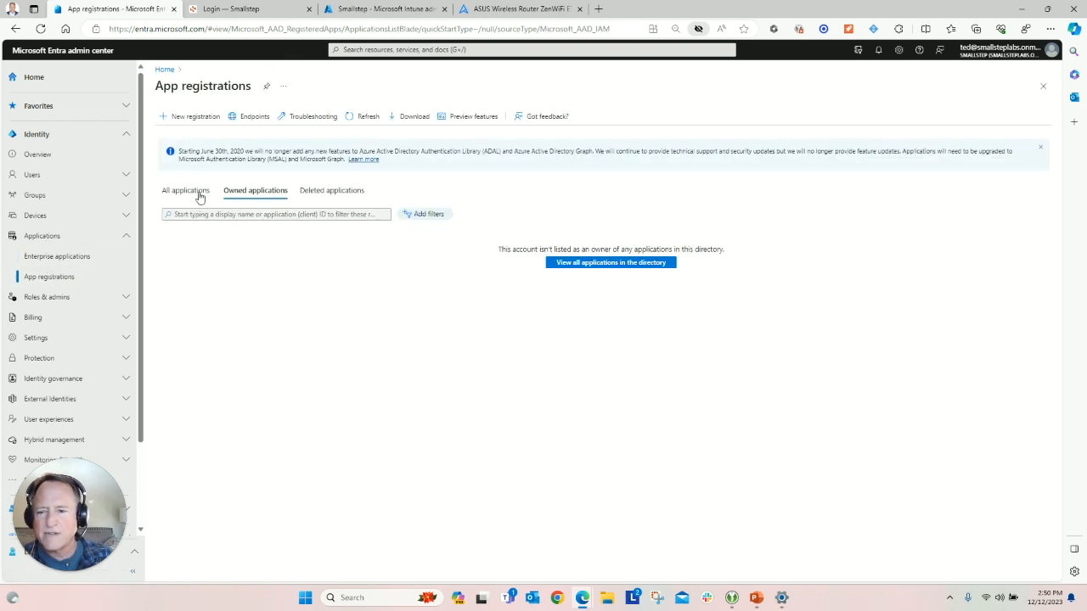
Step: Filter all app registrations by 'SCEP' and review Smallstep SCEP Connector's certificates, secrets and API permissions
left_click(162, 192)
left_click(329, 214)
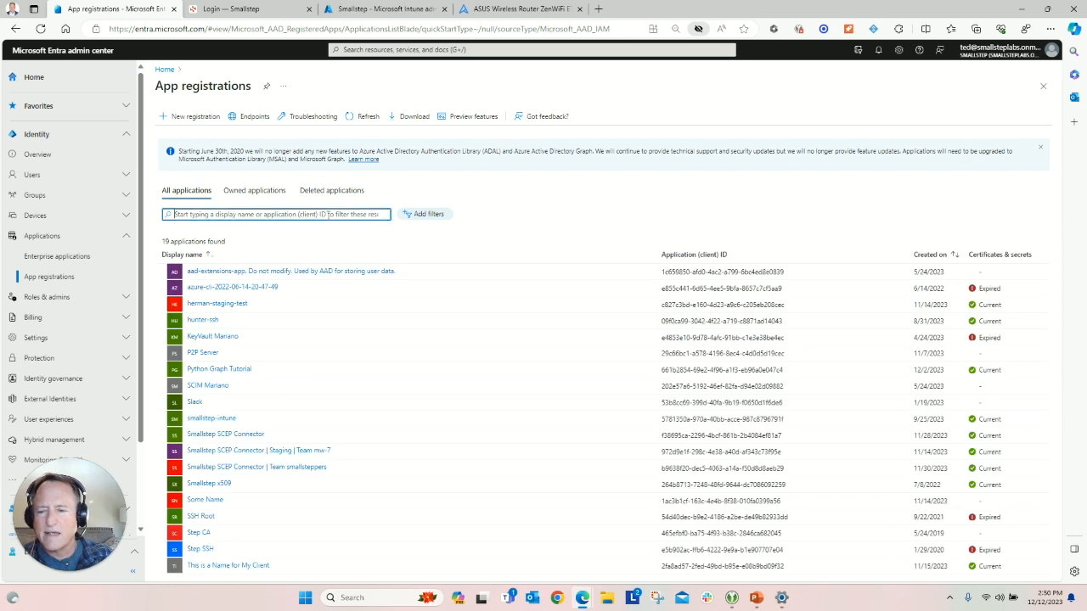
type("SCEP")
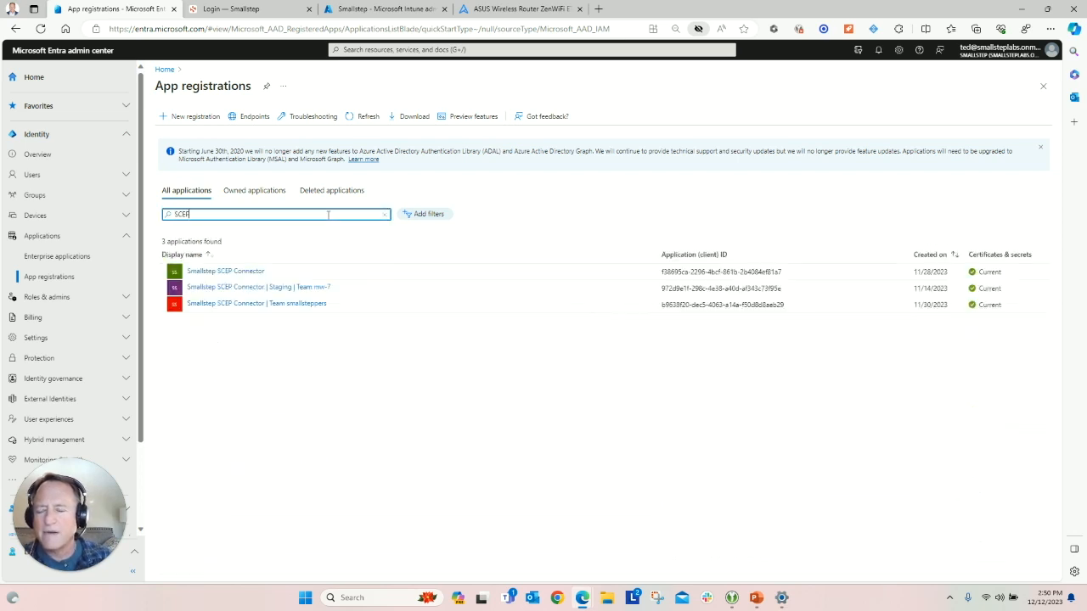
left_click(238, 271)
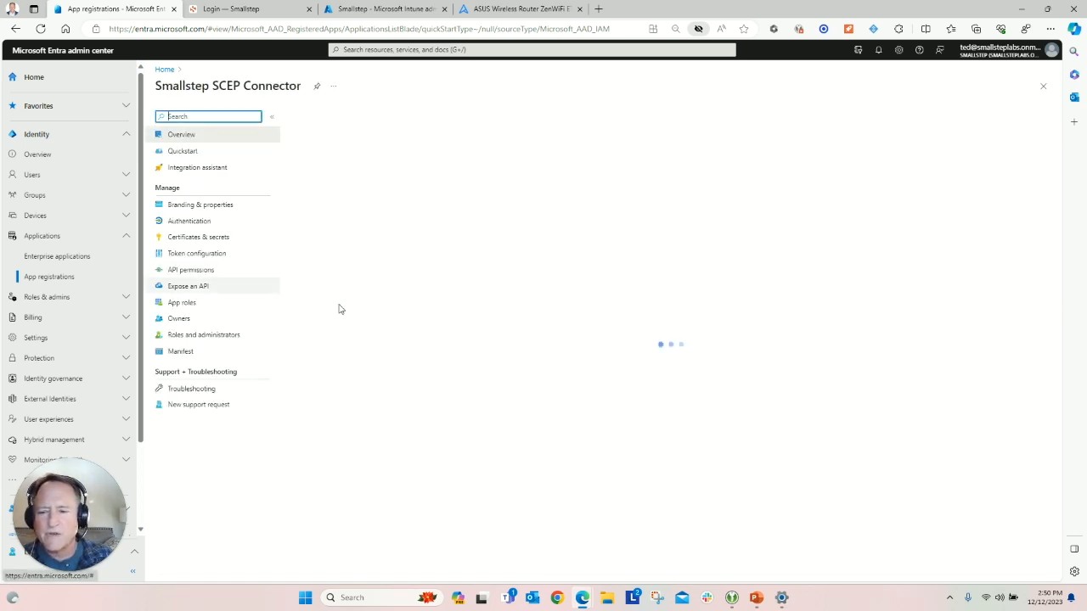
left_click(212, 240)
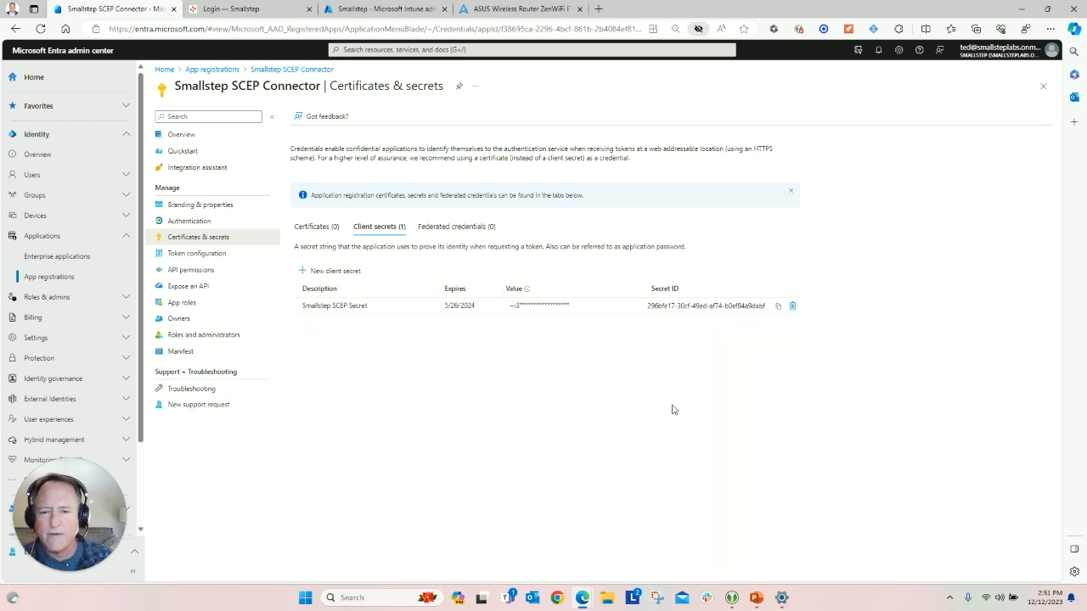
left_click(202, 272)
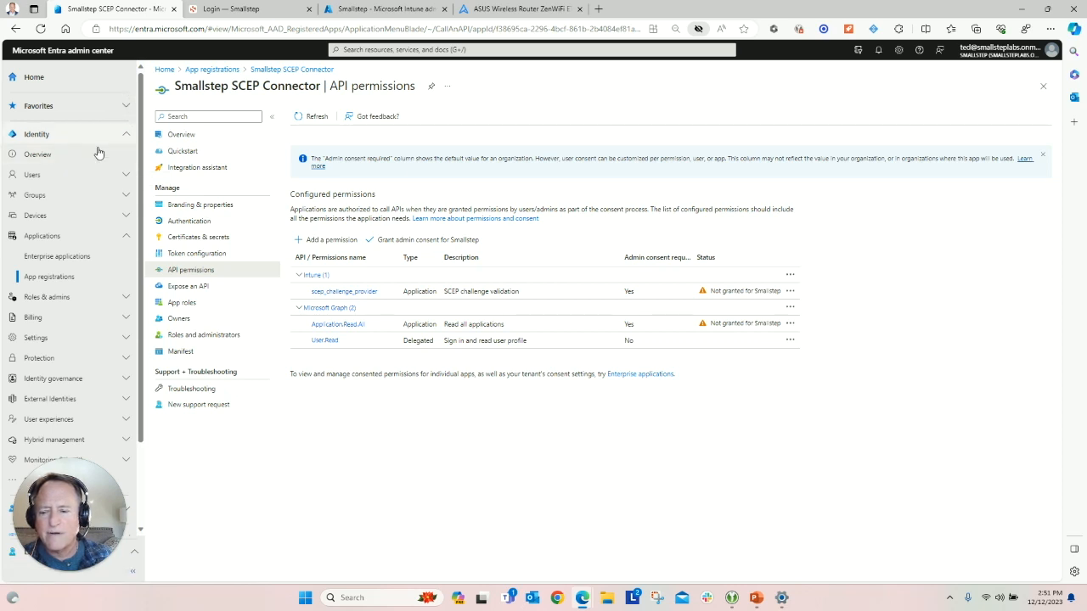
Step: Close the Entra tab and continue to Smallstep's login page using the saved Team ID
left_click(173, 11)
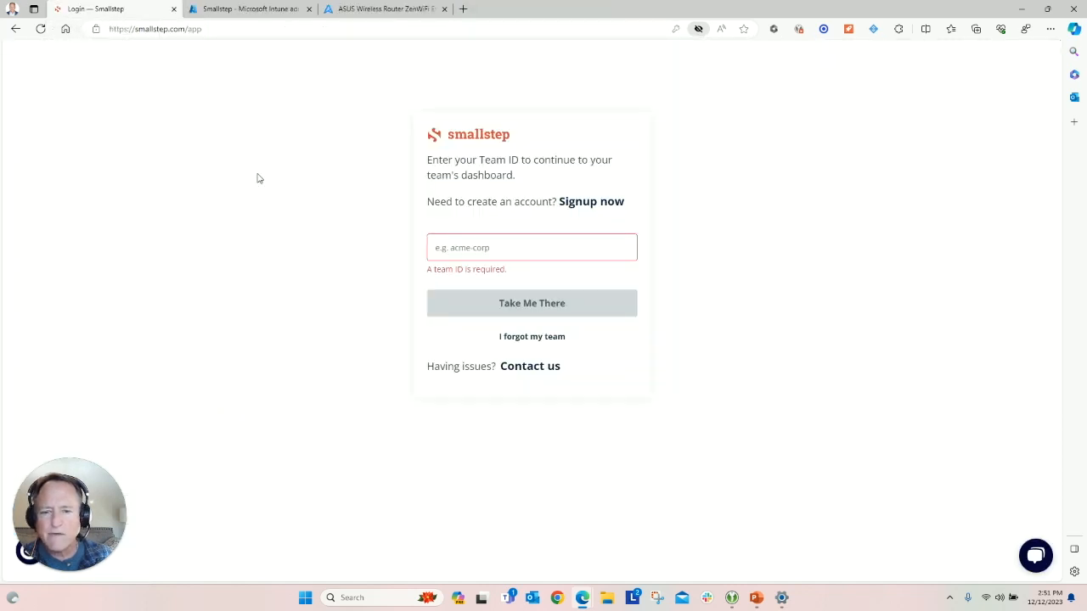
left_click(524, 241)
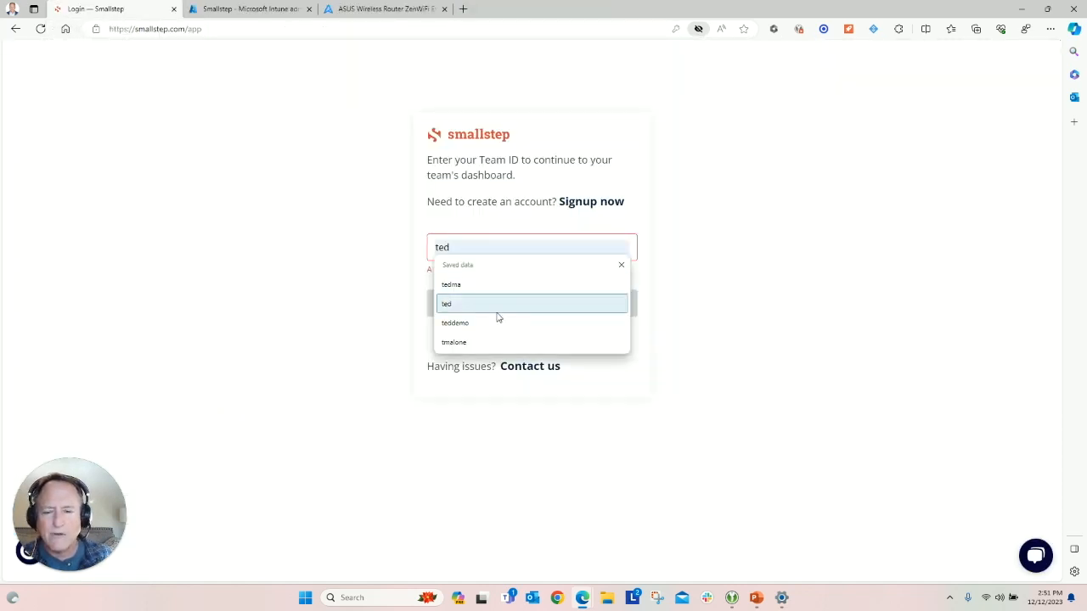
left_click(500, 321)
left_click(523, 289)
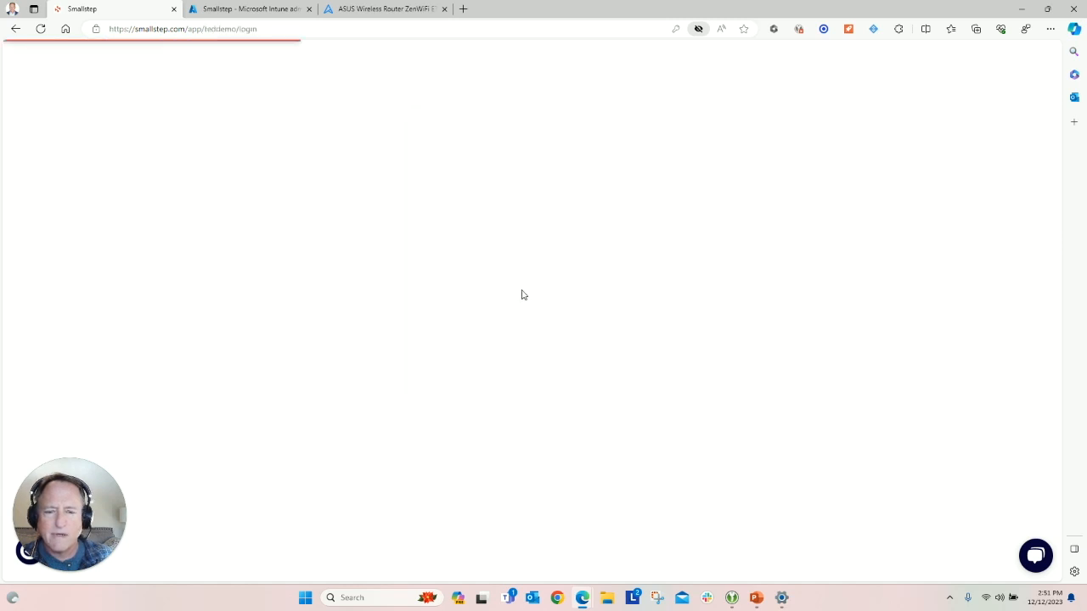
Step: Sign in to Smallstep with the saved email and the account password
key("Down")
key("Return")
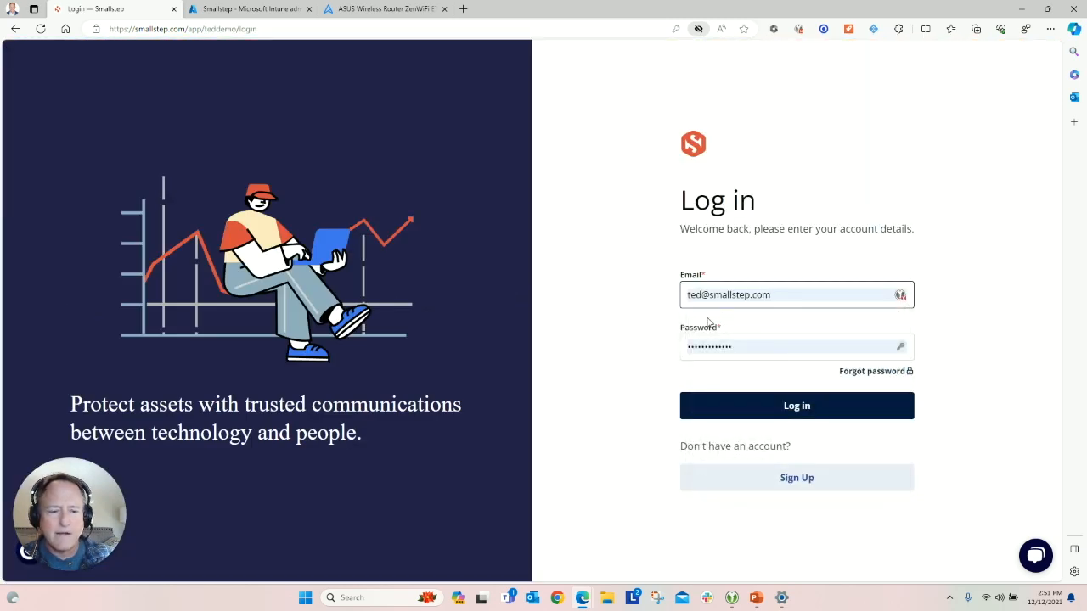
triple_click(774, 295)
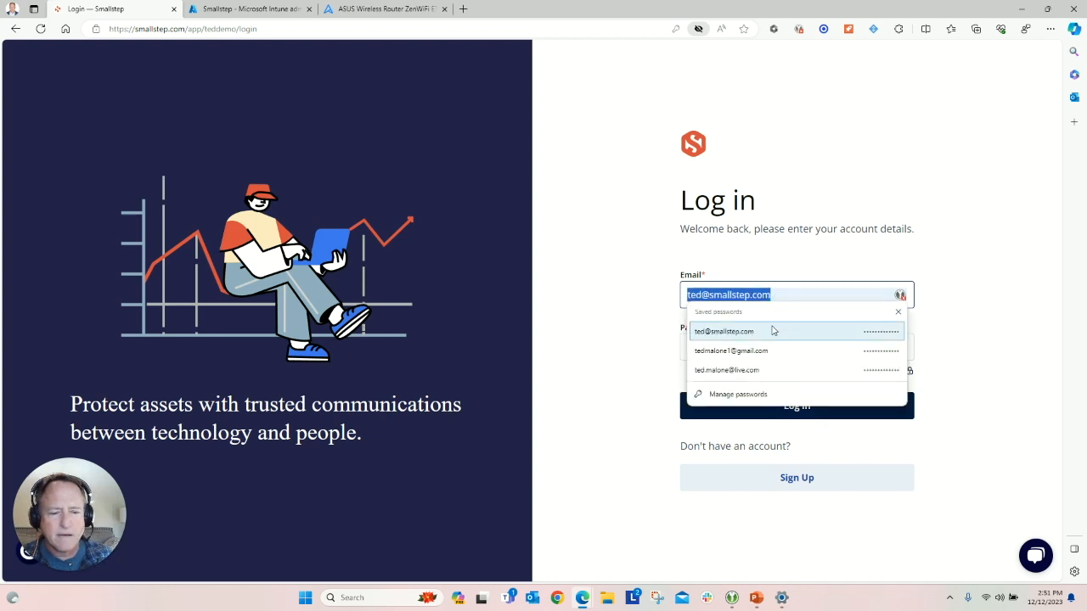
left_click(772, 331)
left_click(774, 338)
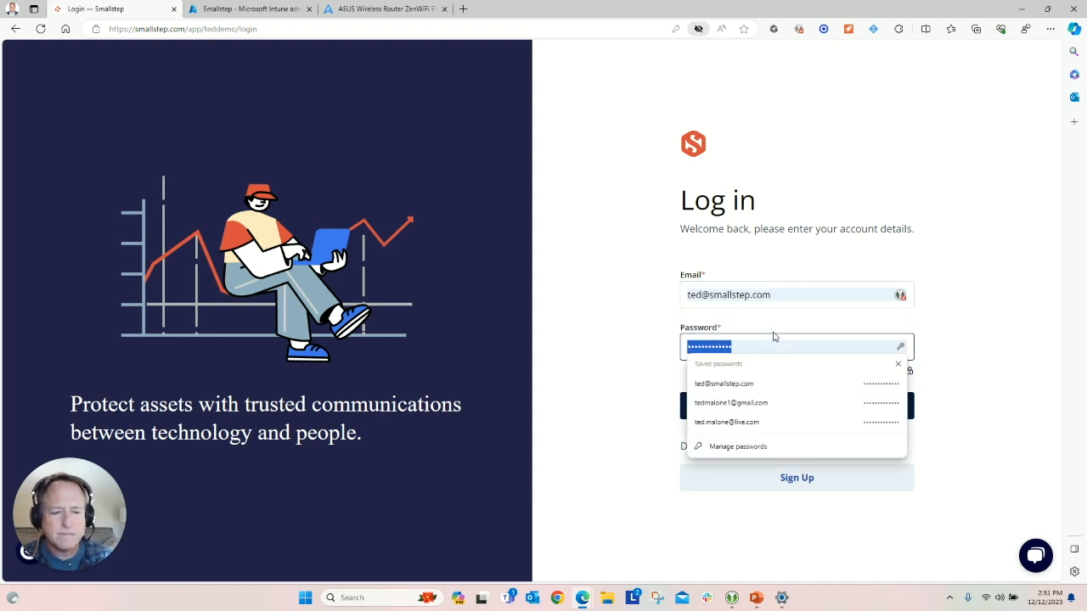
key("BackSpace")
type("•••••")
key("Return")
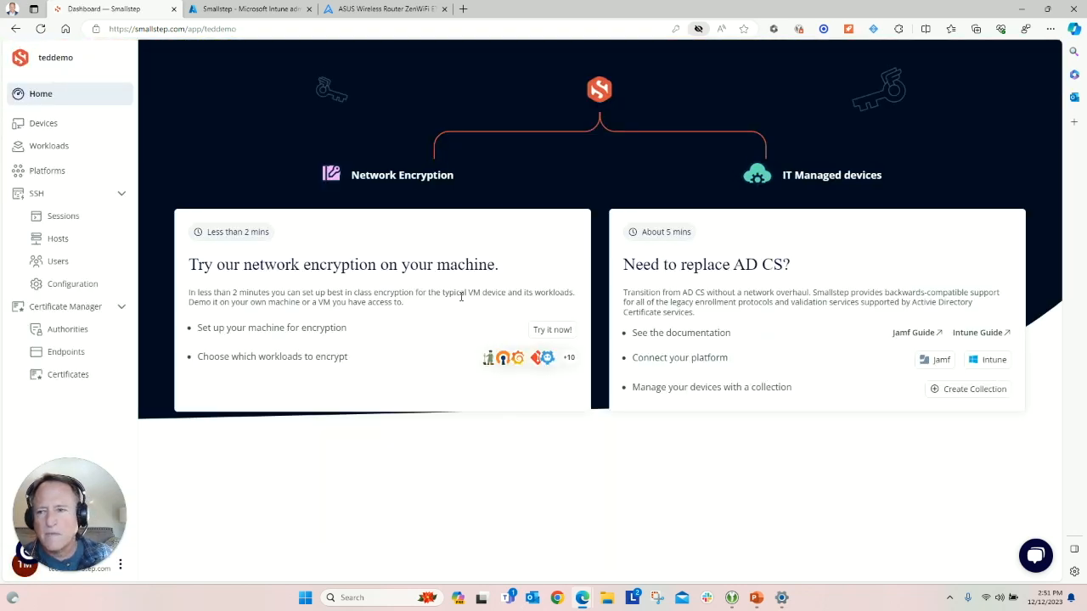
Step: Start a new Intune Windows Devices collection in Smallstep, then close the Smallstep tab
left_click(47, 160)
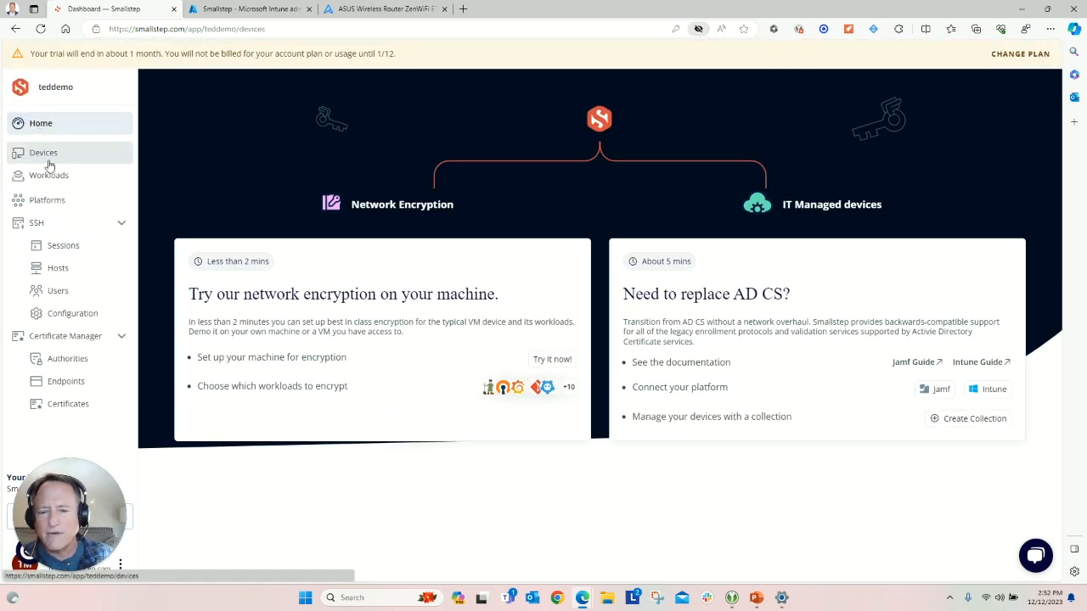
left_click(978, 139)
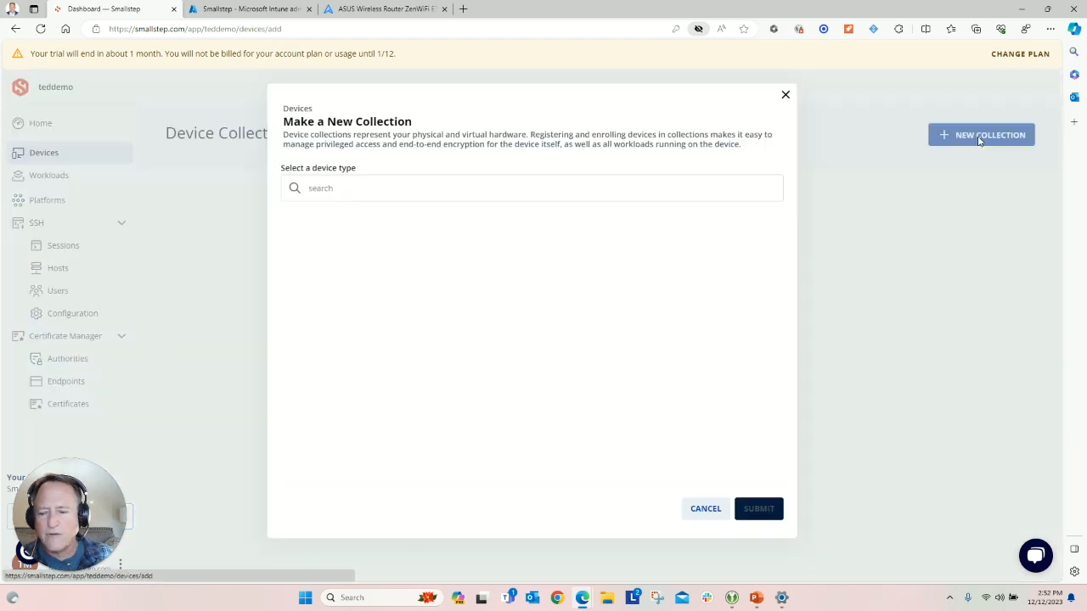
scroll(481, 331, "down", 1)
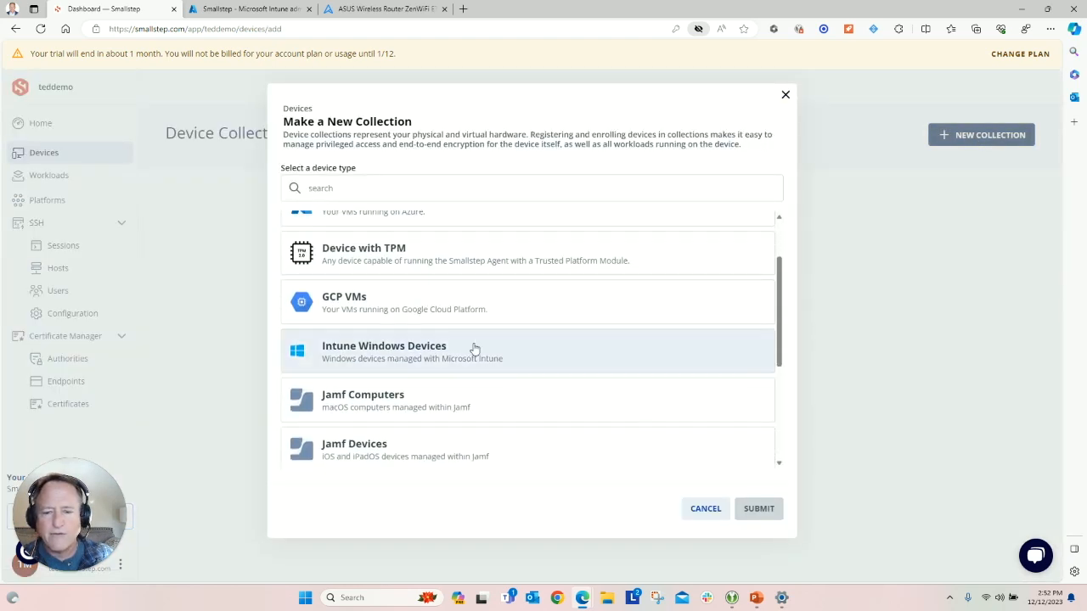
left_click(473, 351)
left_click(765, 512)
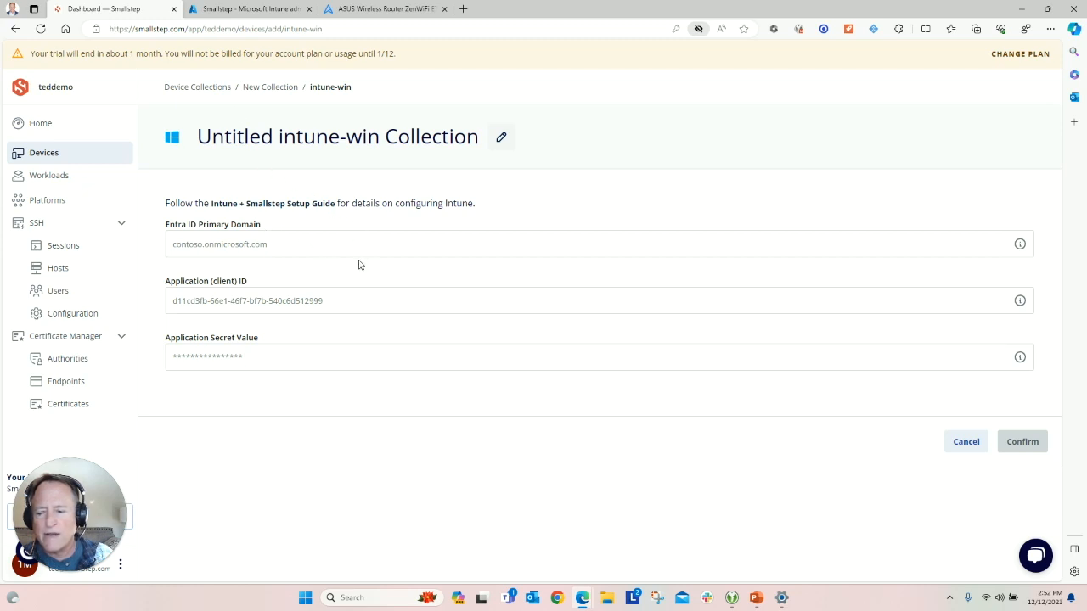
left_click(174, 10)
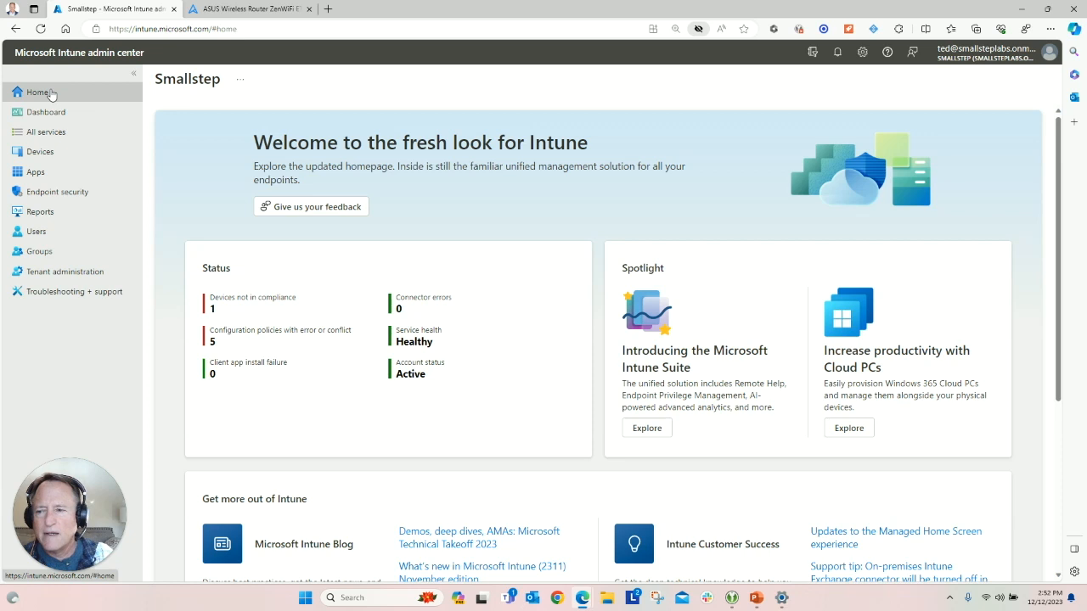
Step: Filter Intune's configuration profiles by 'Small' to list the Smallstep policies, then switch to the architecture slide
left_click(80, 239)
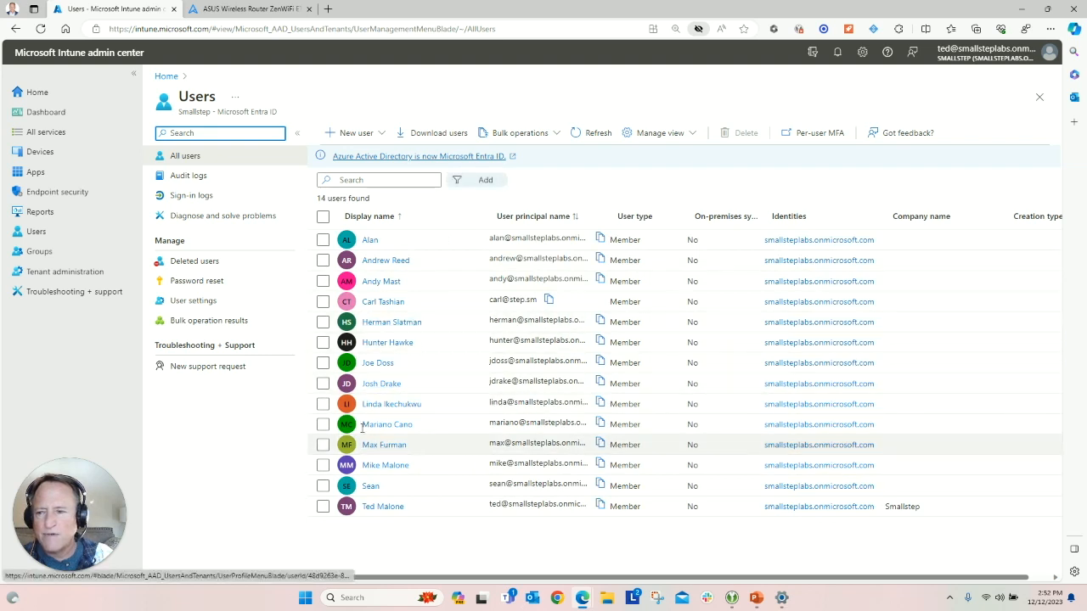
left_click(40, 151)
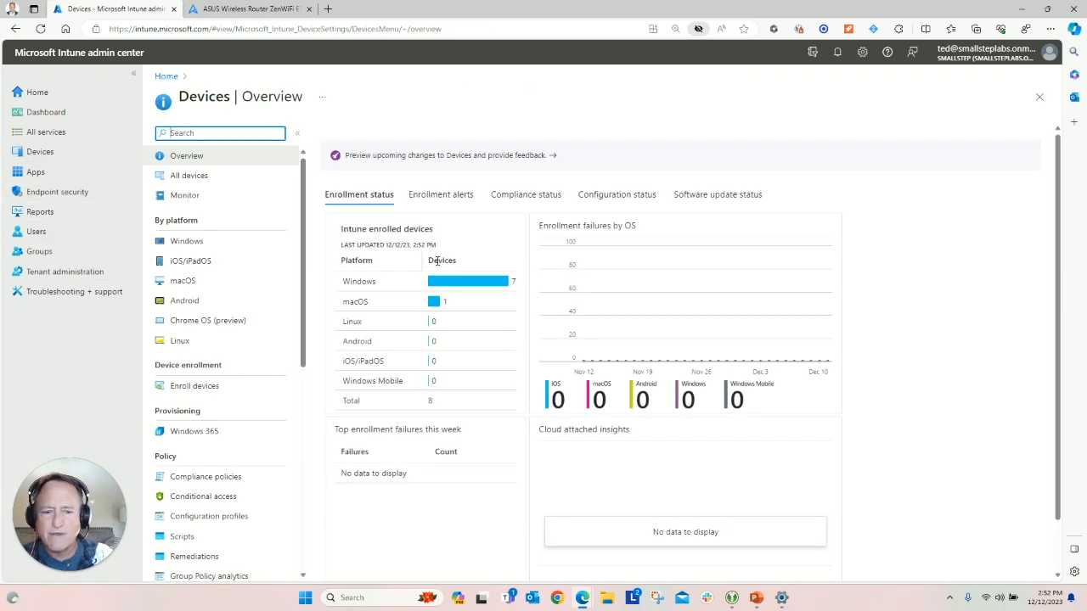
scroll(267, 318, "down", 1)
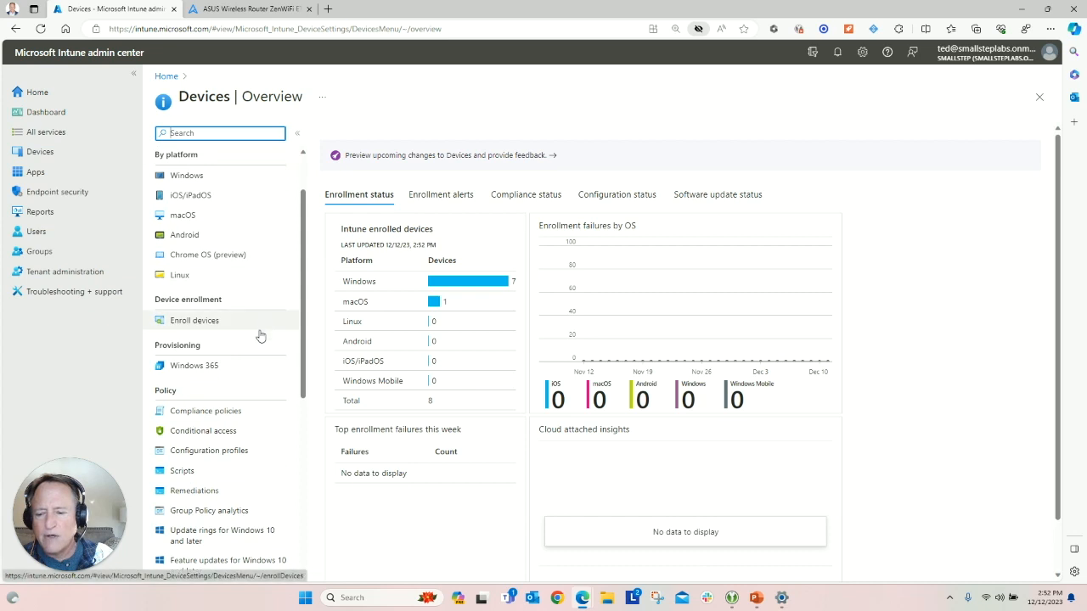
left_click(230, 455)
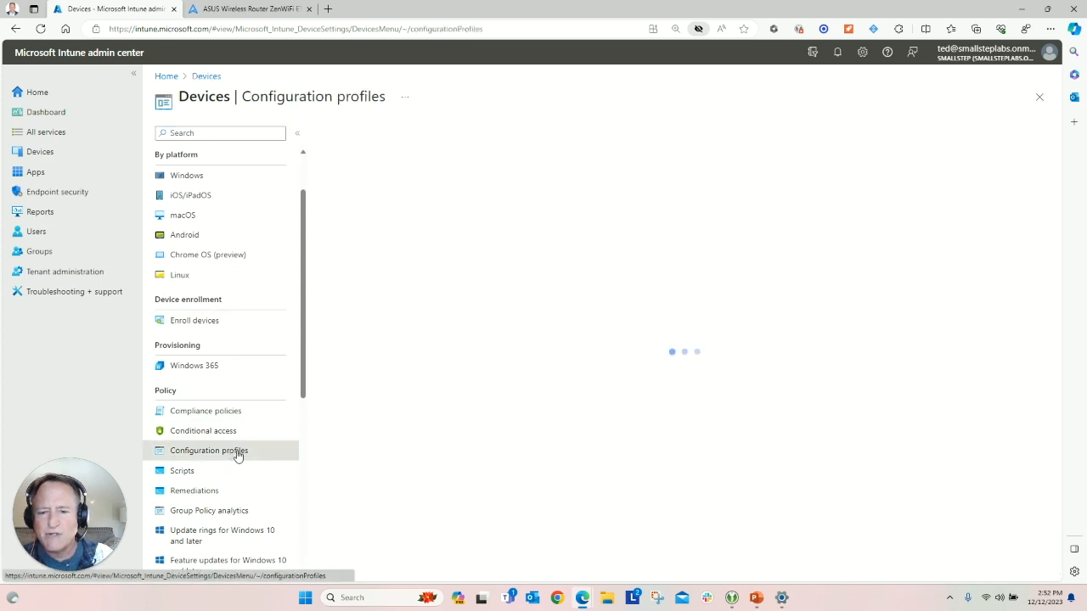
left_click(438, 209)
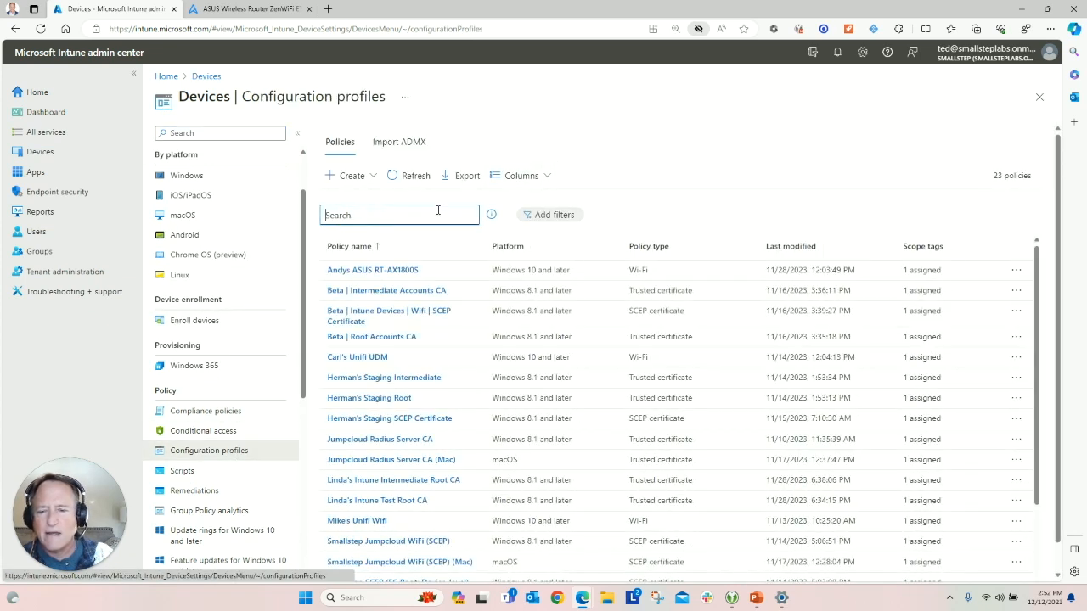
type("Smallstep")
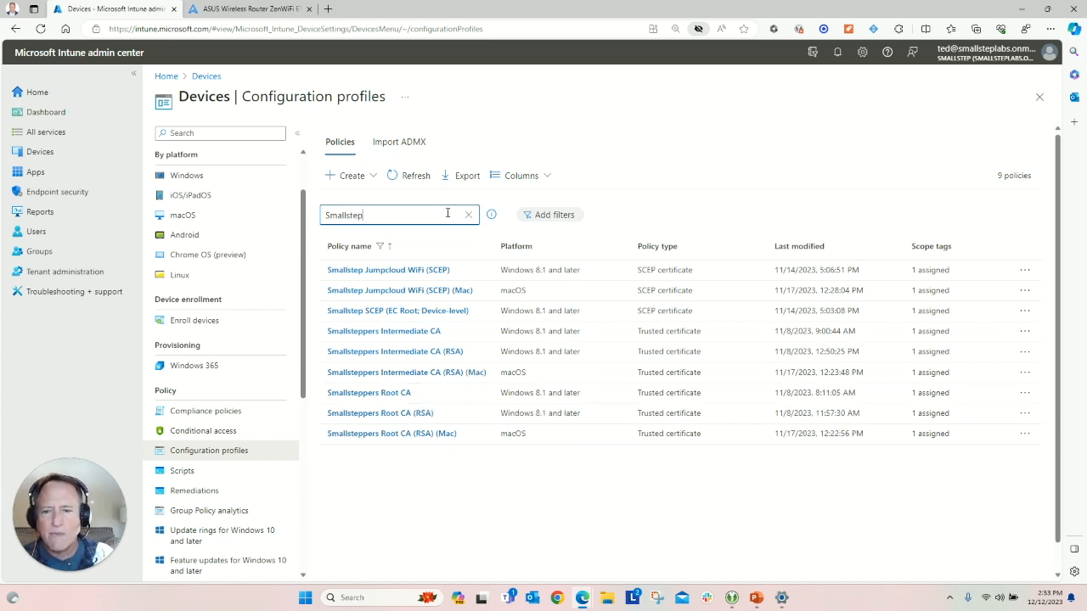
key("alt+Tab")
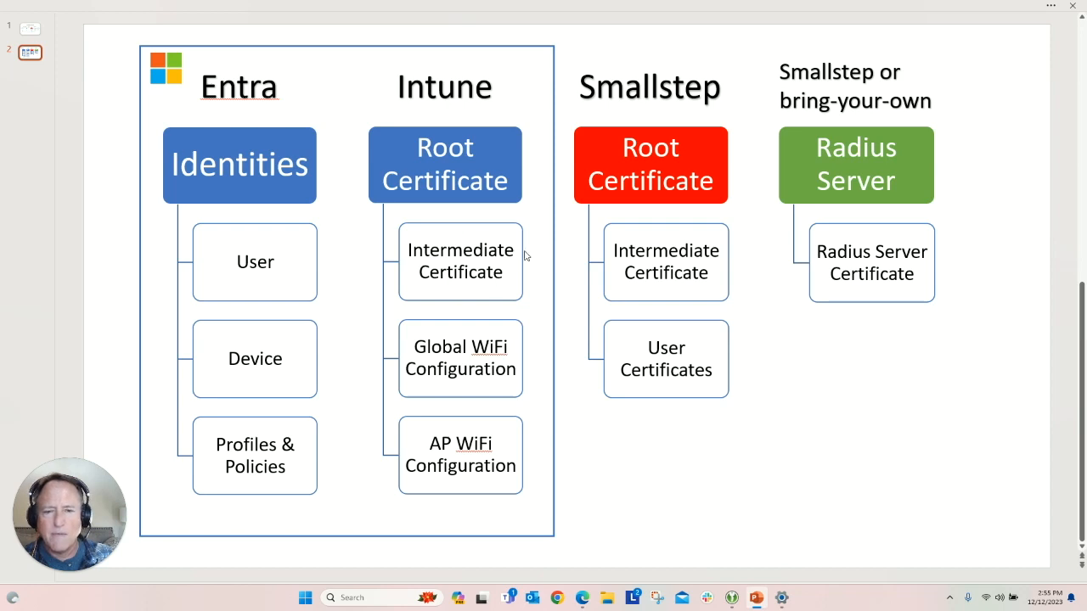
Step: Switch from the PowerPoint architecture slide back to Intune's Smallstep-filtered profiles list
key("alt+Tab")
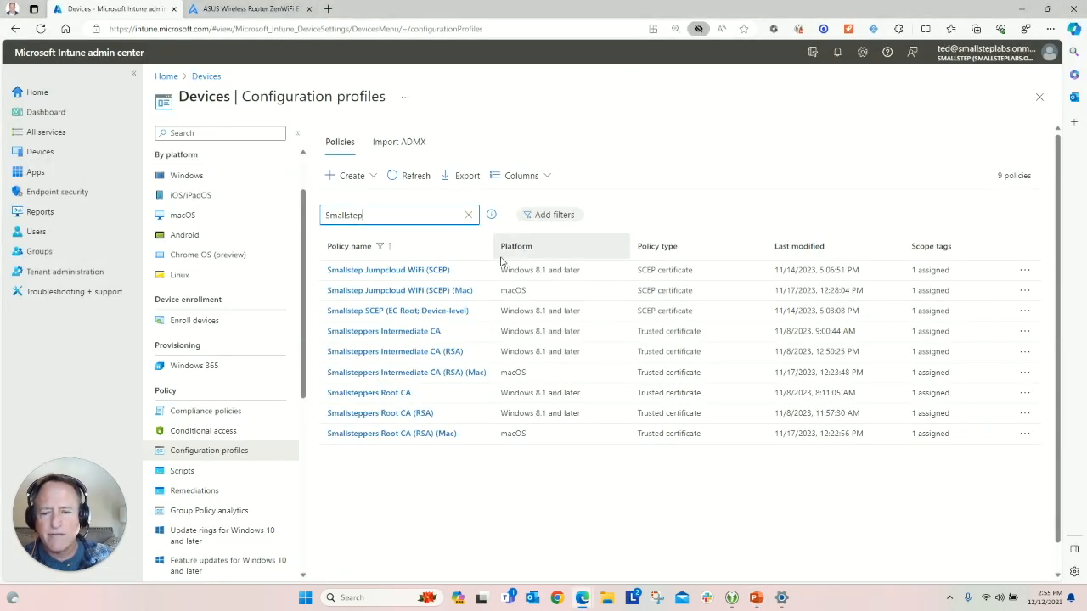
Step: Open the Root CA, Intermediate CA and Jumpcloud WiFi (SCEP) profiles in new tabs, and review the Intermediate CA's trusted certificate
left_click(416, 416, "ctrl")
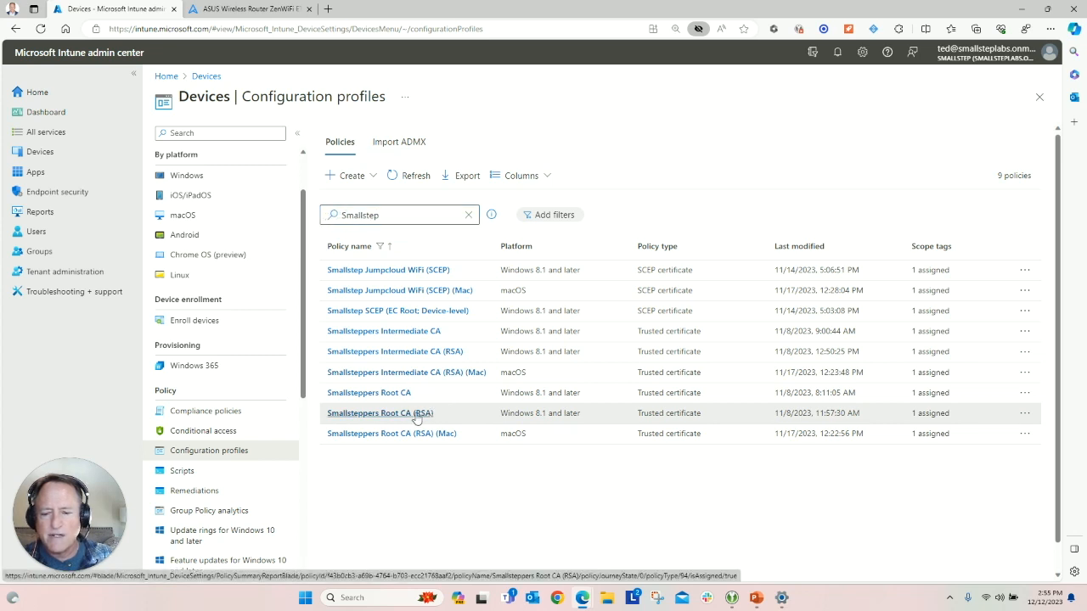
left_click(429, 357, "ctrl")
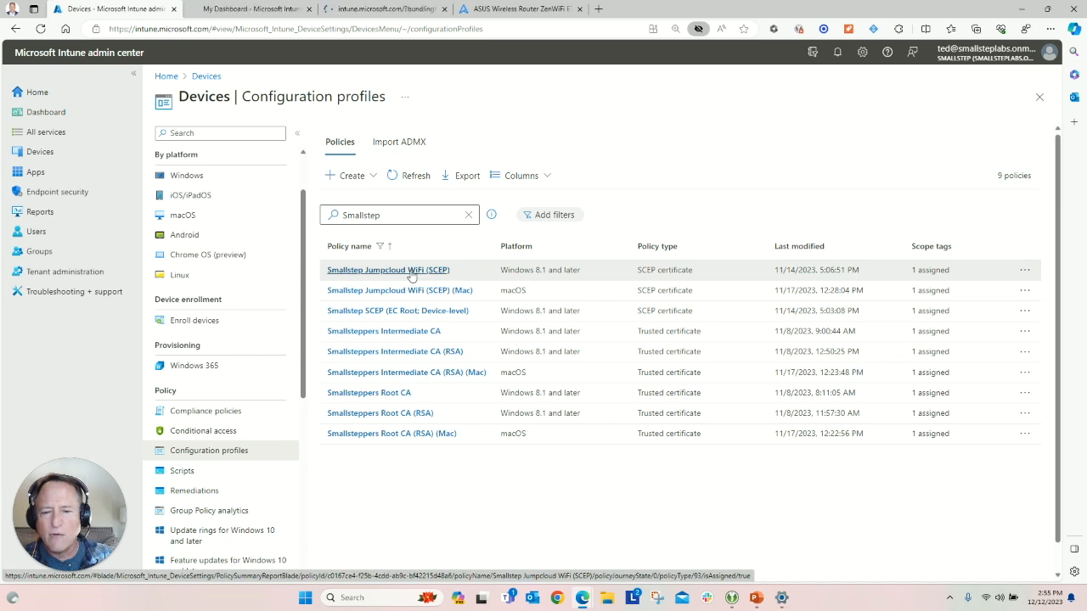
left_click(412, 276, "ctrl")
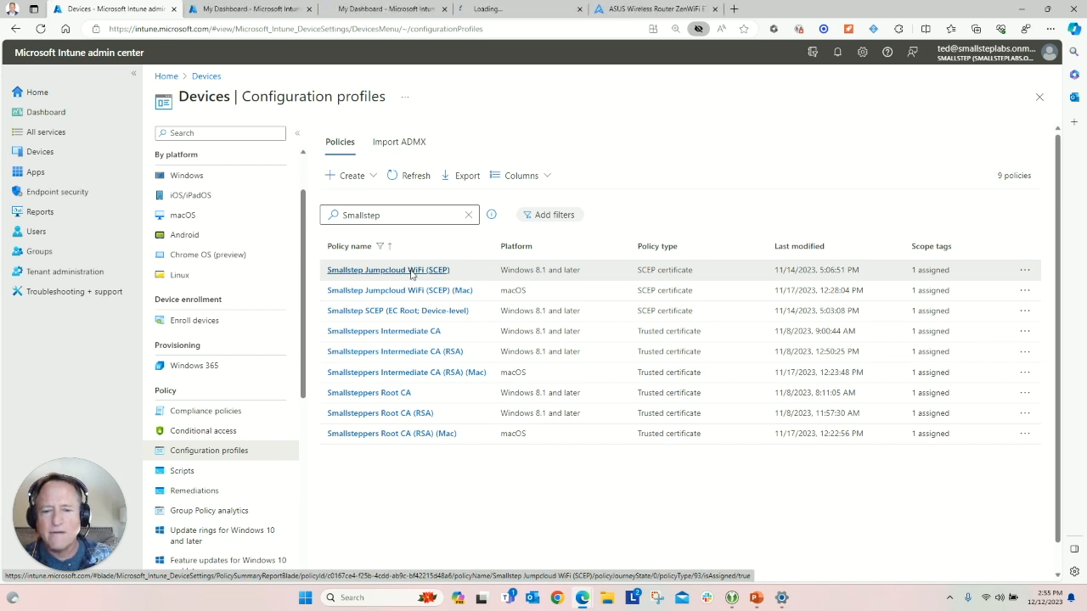
left_click(385, 16)
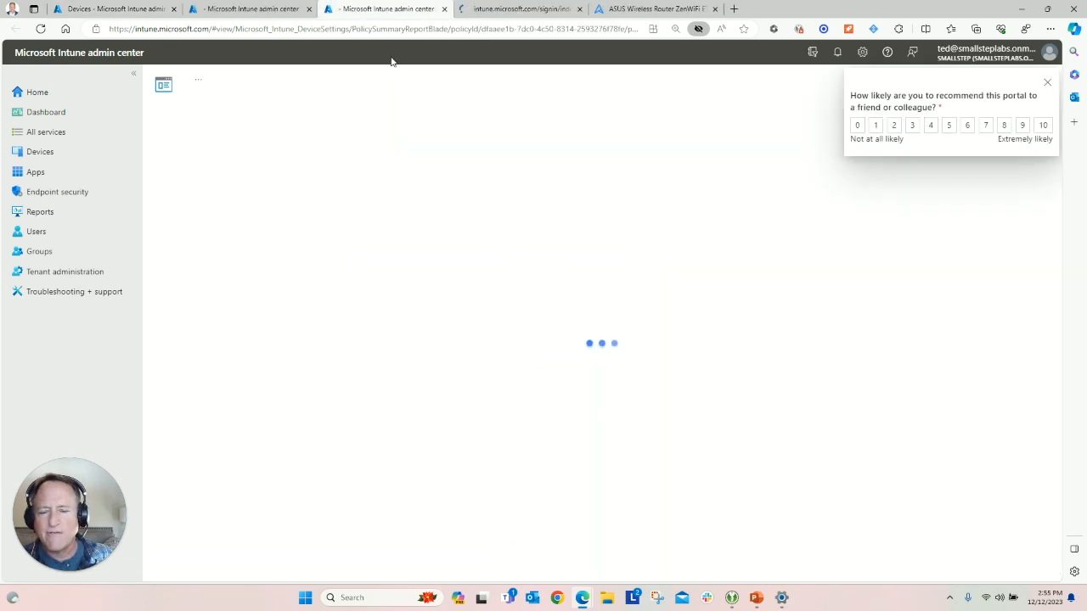
scroll(468, 421, "down", 2)
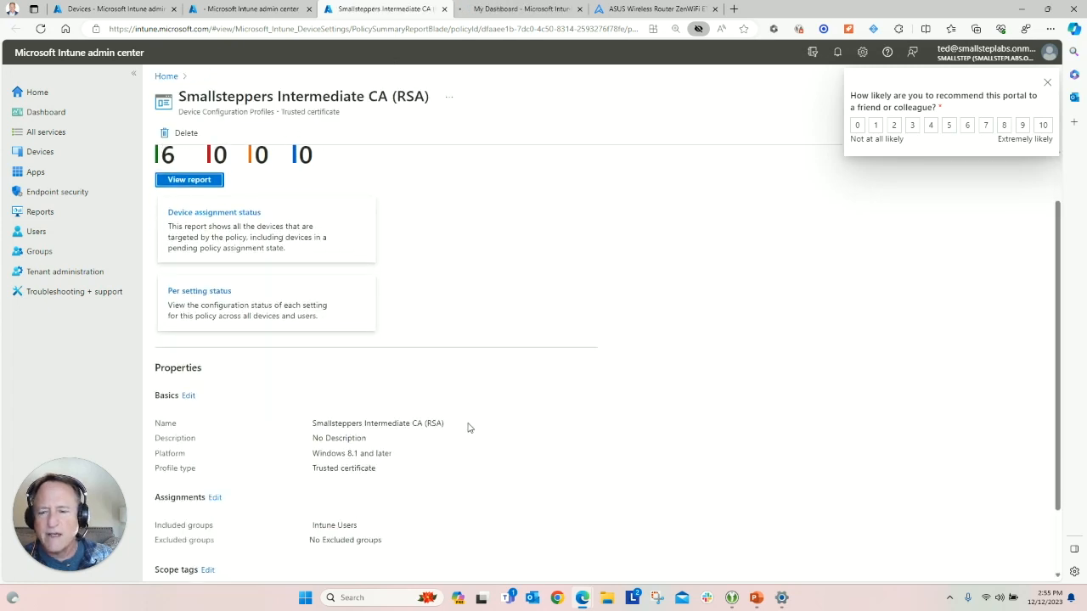
left_click(1051, 86)
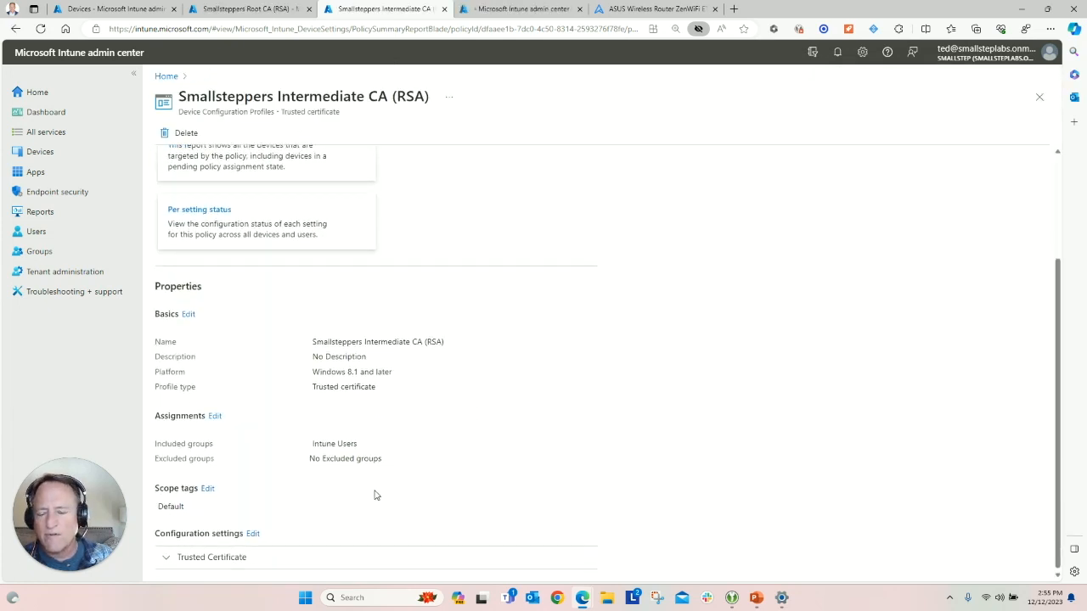
left_click(286, 558)
scroll(592, 374, "down", 1)
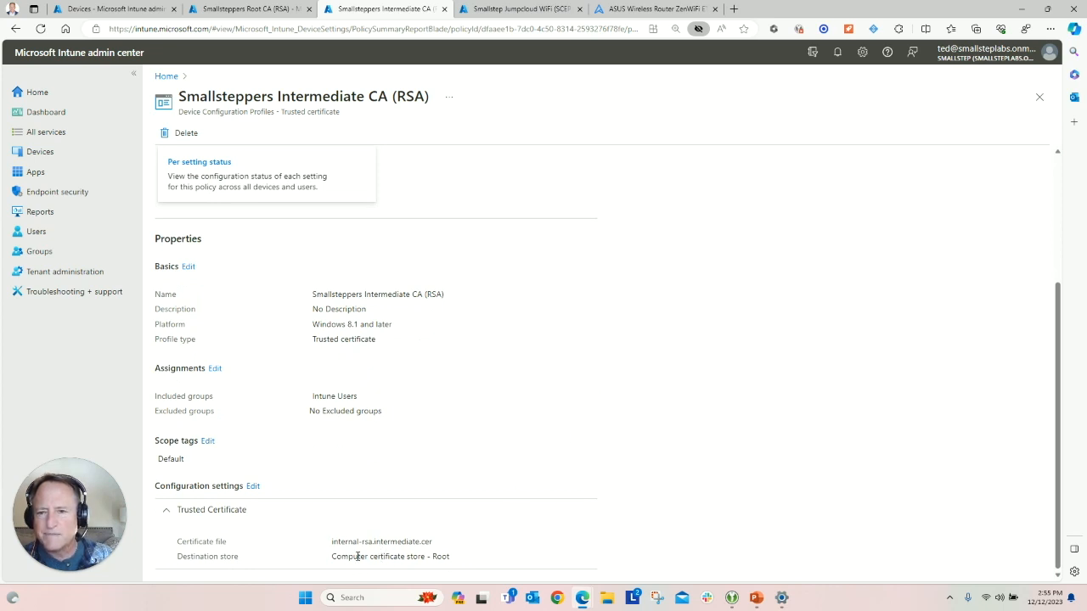
Step: Review the Root CA's trusted certificate and Computer certificate store - Root destination, then close both CA tabs
left_click(251, 9)
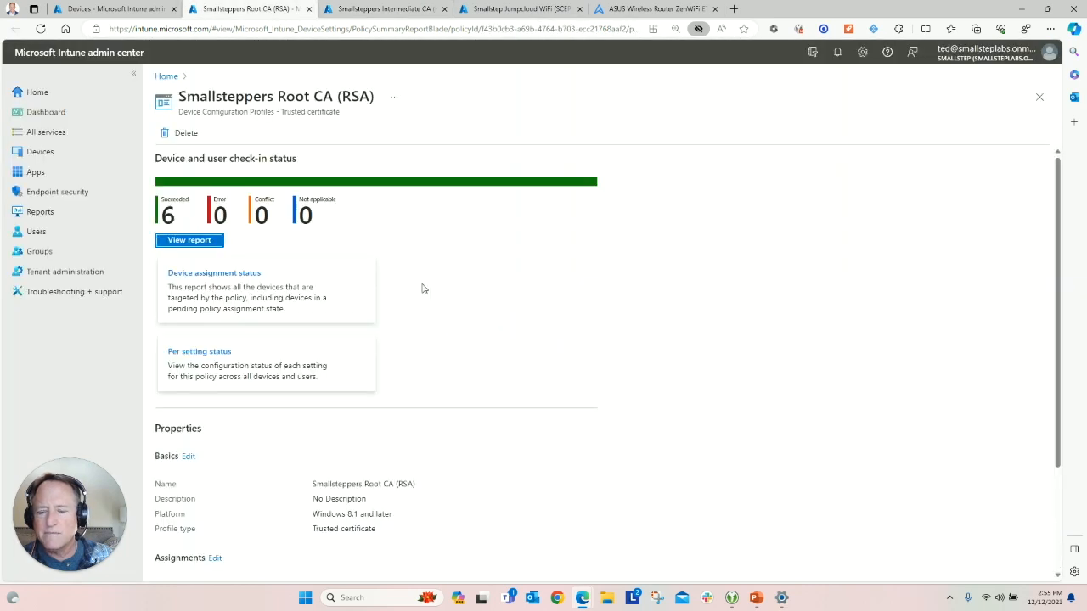
scroll(434, 497, "down", 3)
left_click(257, 553)
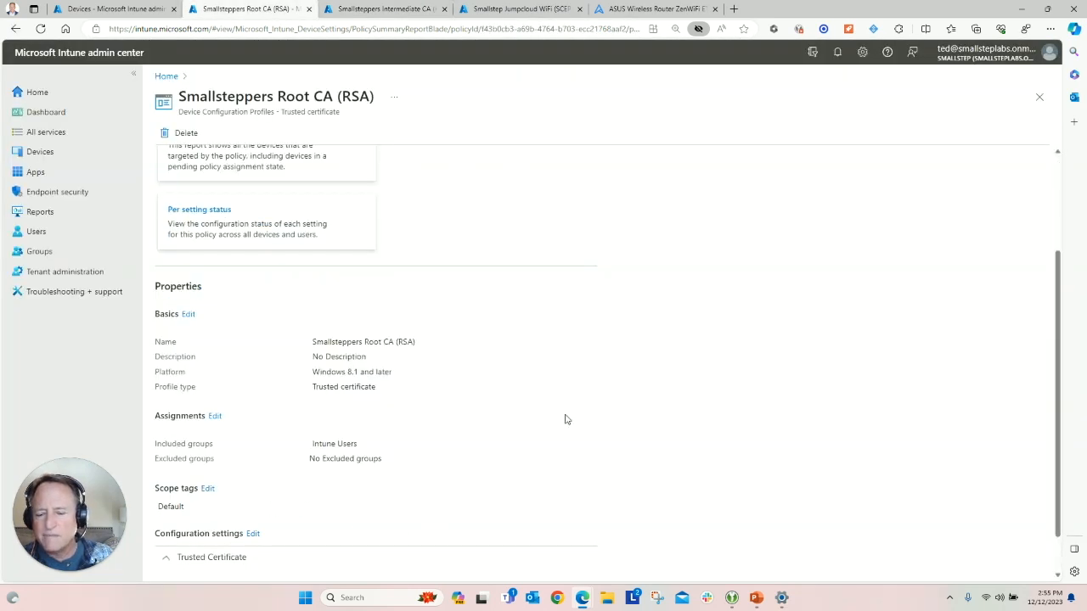
scroll(566, 417, "down", 1)
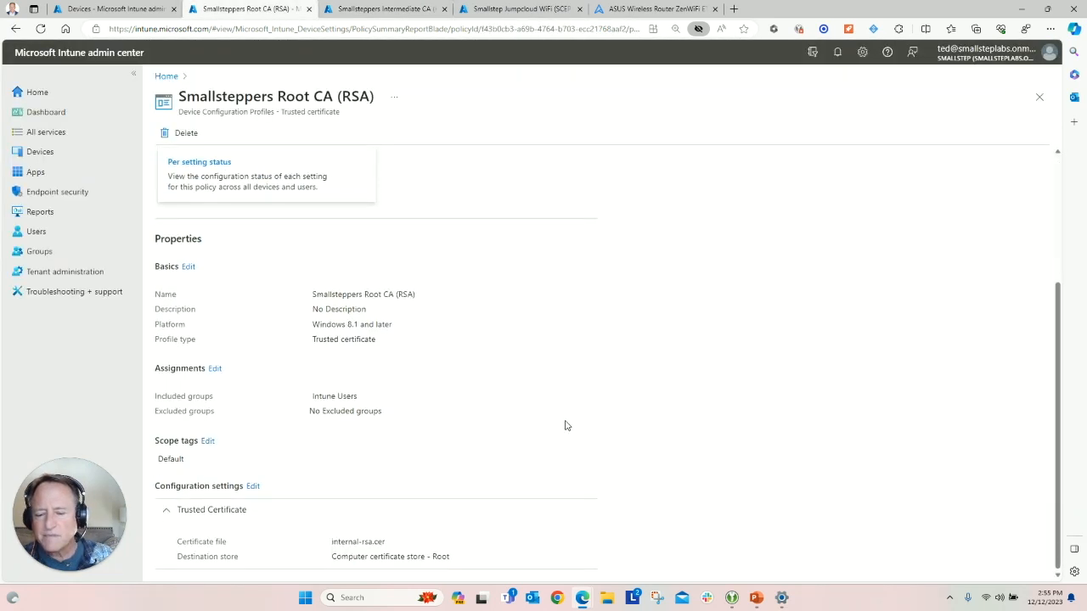
double_click(347, 543)
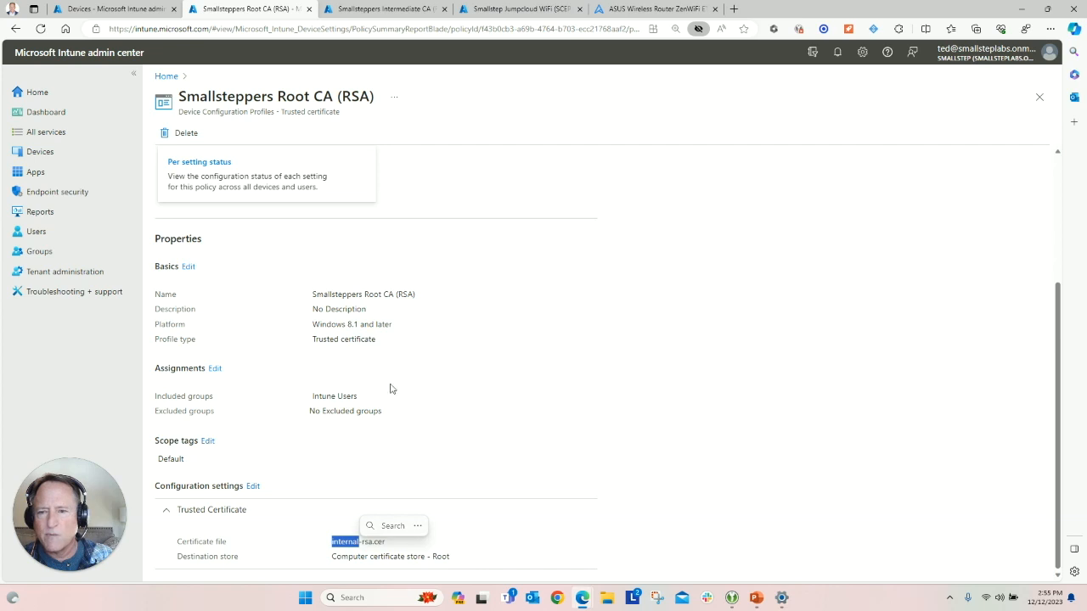
left_click(310, 10)
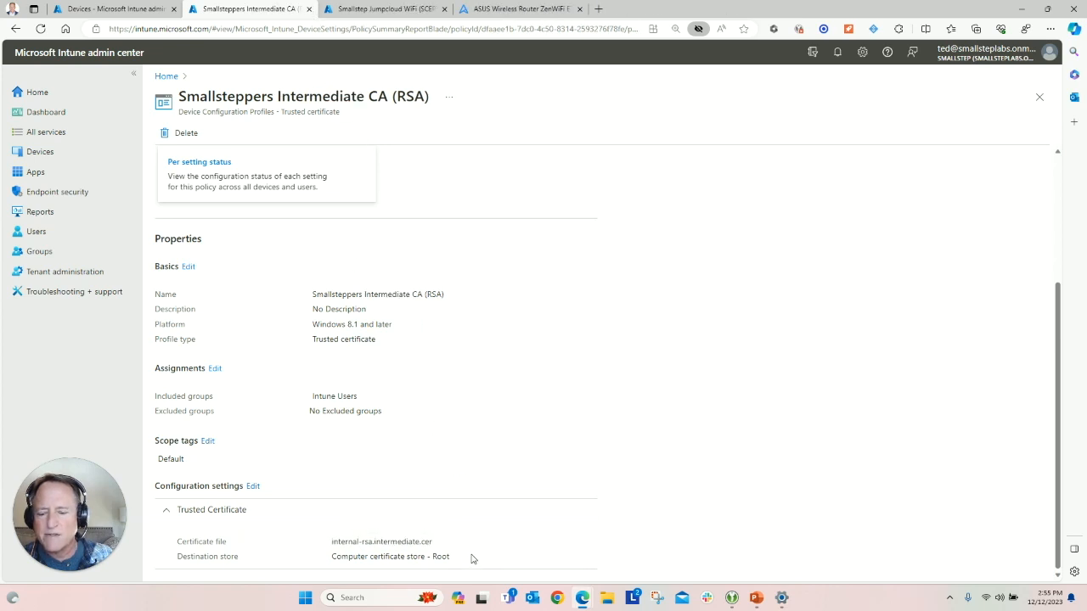
left_click_drag(336, 556, 484, 562)
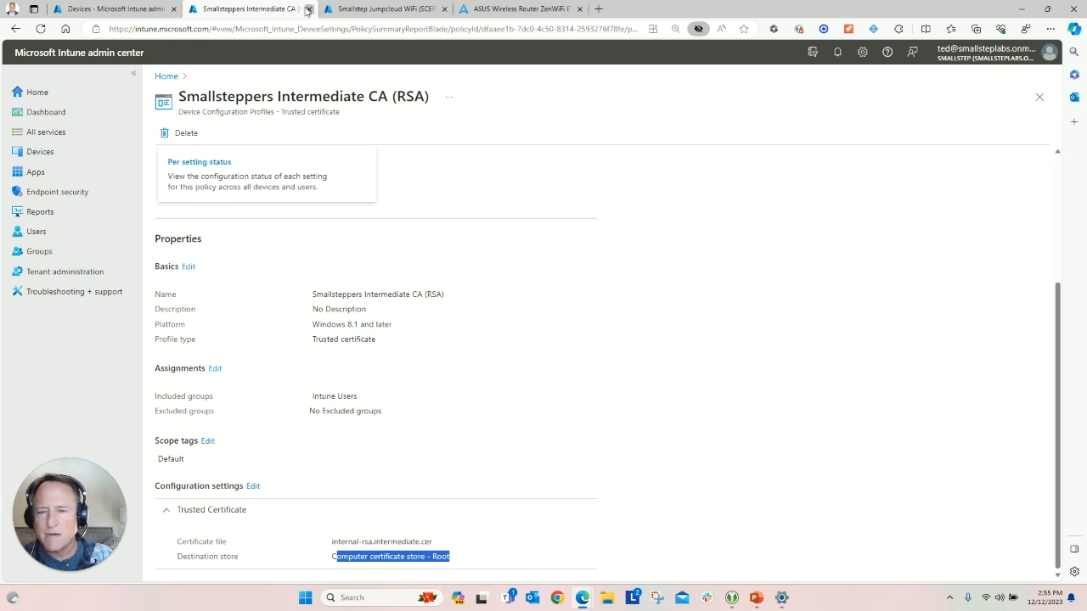
left_click(308, 9)
scroll(520, 392, "down", 3)
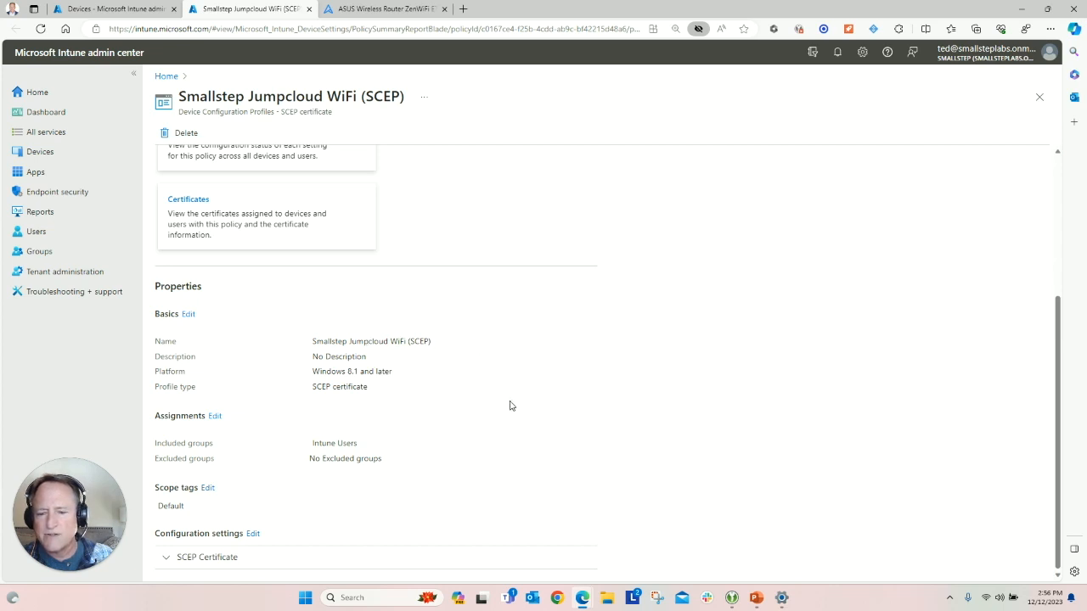
Step: Review the SCEP settings: User certificate type, CN={{UserName}} subject, 4-day validity and SCEP server URL
double_click(349, 387)
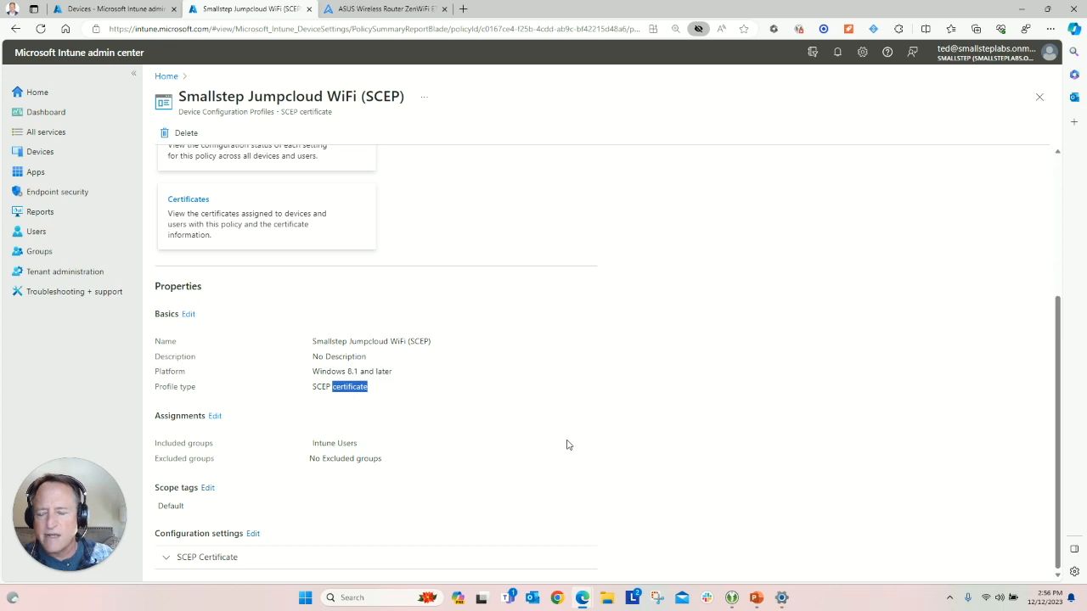
left_click(488, 558)
scroll(564, 486, "down", 4)
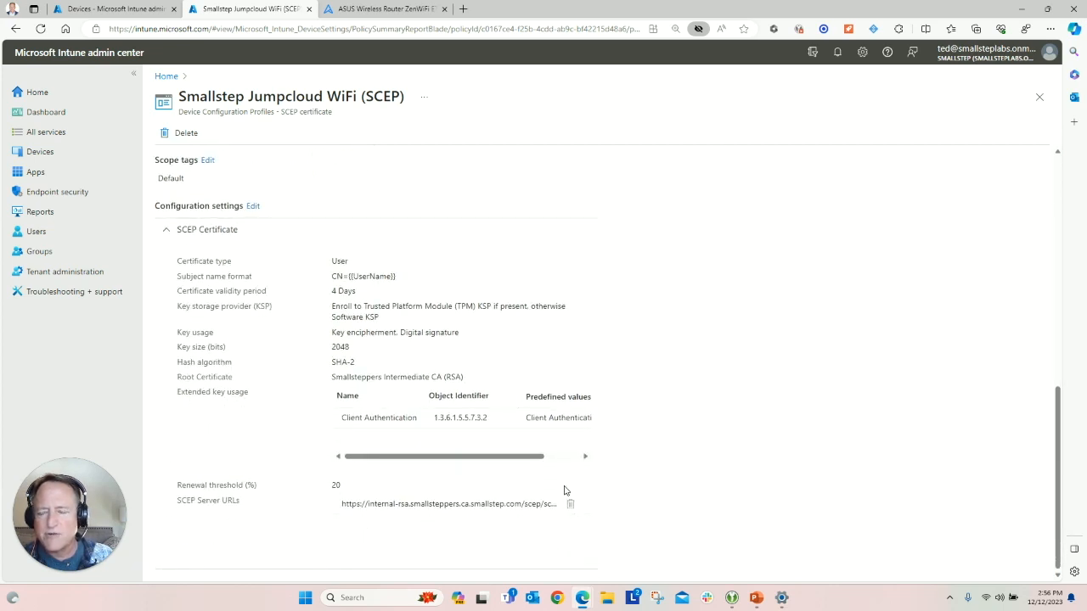
double_click(337, 262)
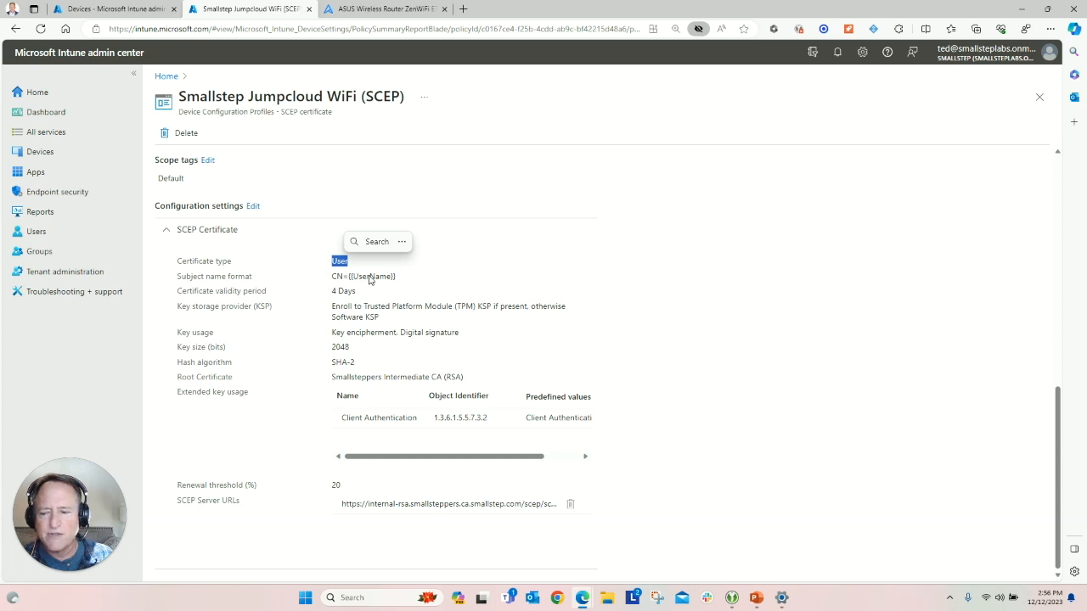
left_click(426, 274)
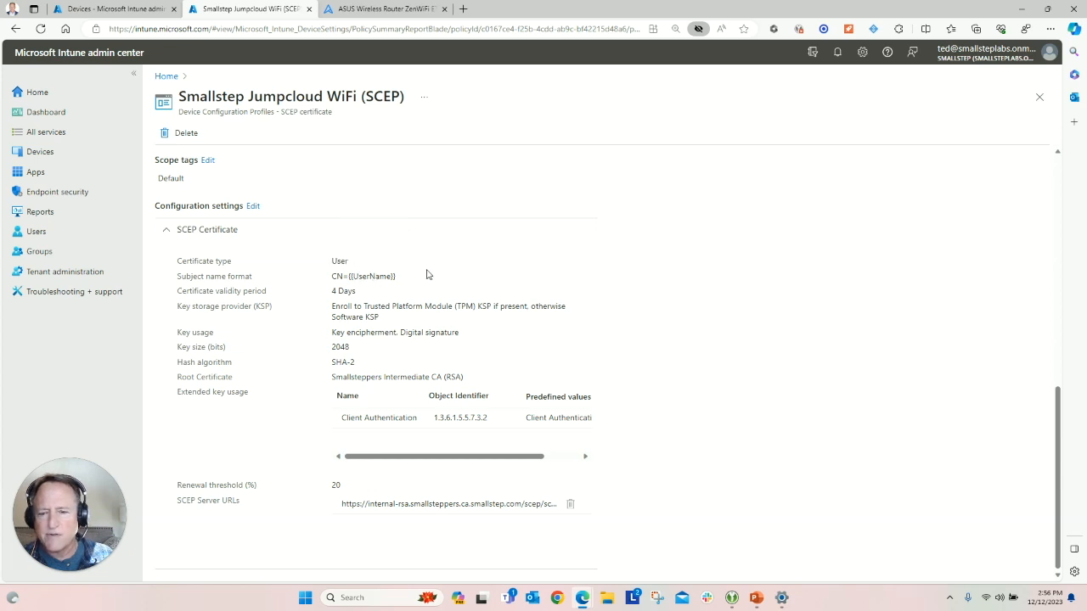
double_click(366, 280)
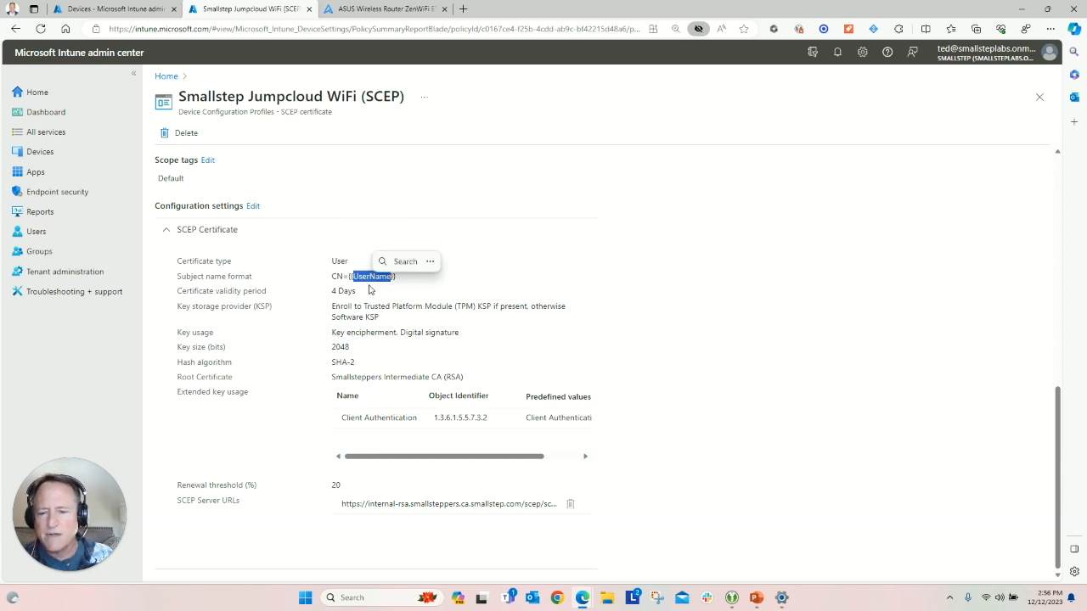
left_click(444, 286)
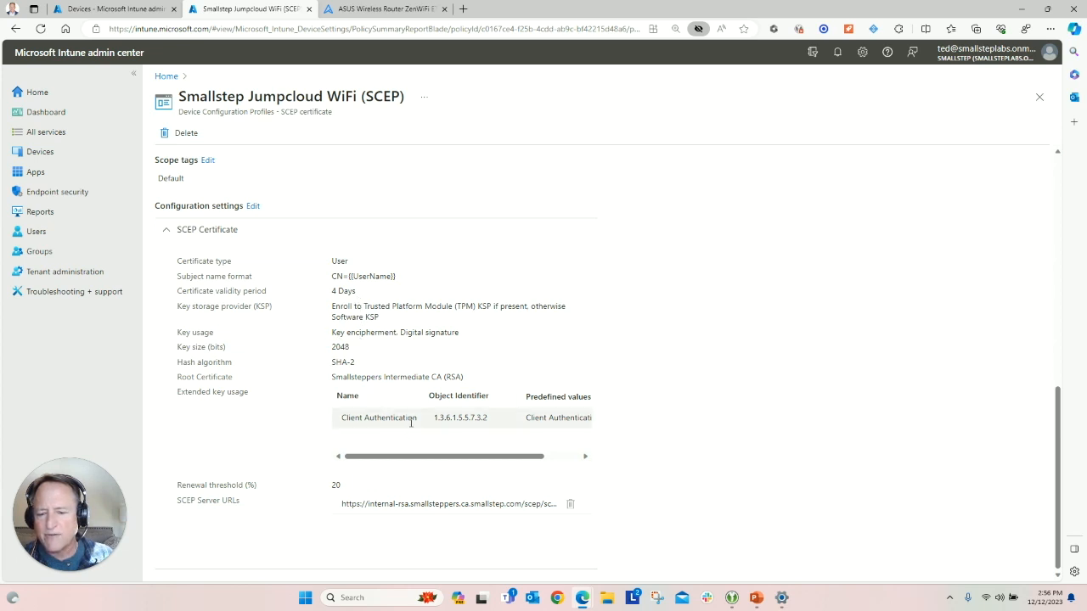
triple_click(429, 504)
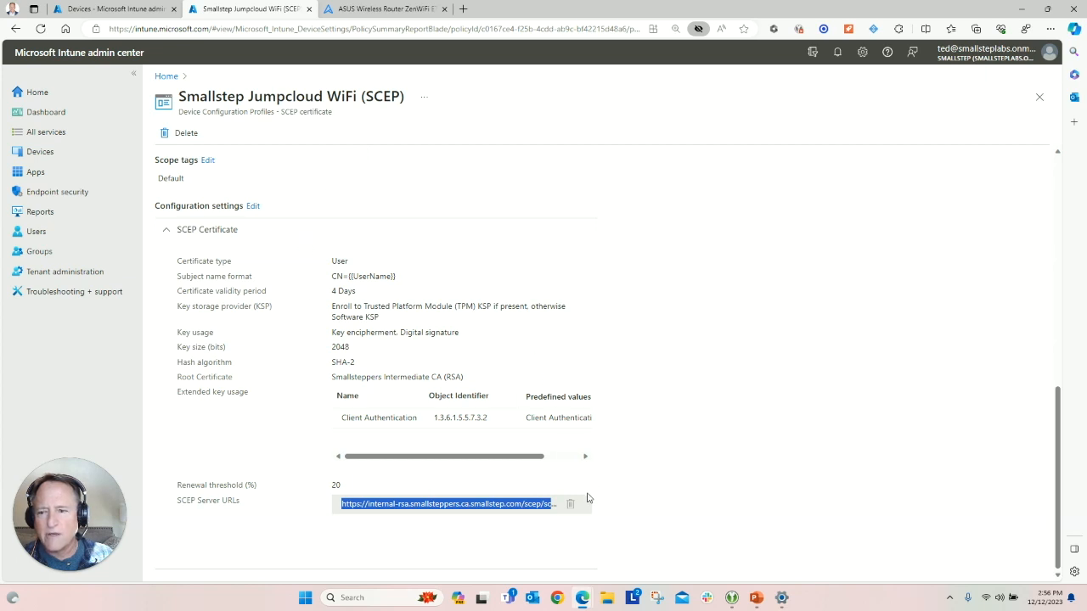
double_click(378, 276)
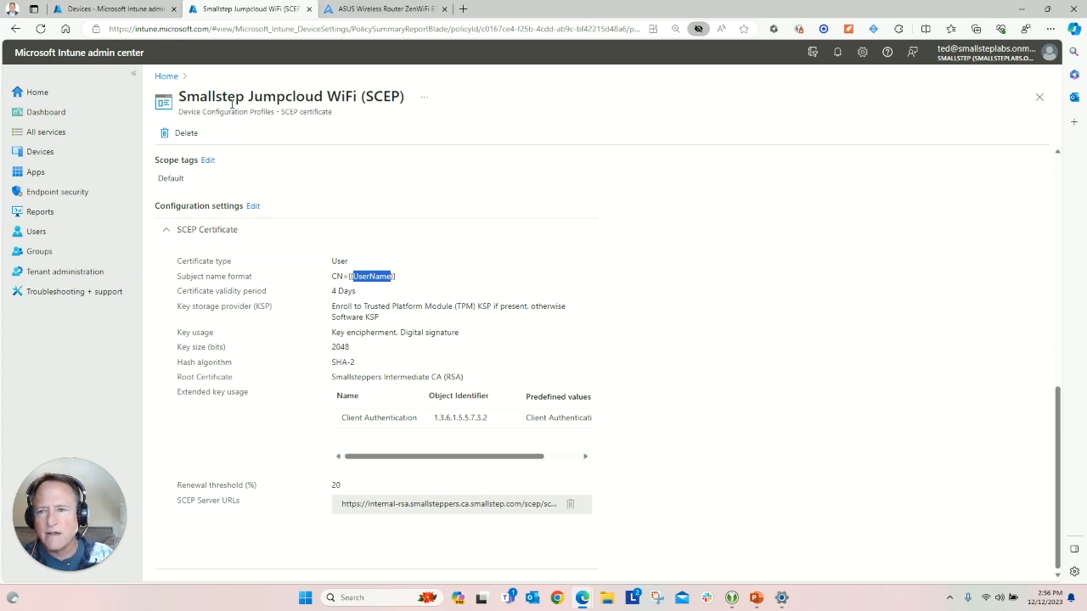
Step: Return to Intune's configuration profiles list, then switch to the ASUS ZenWiFi ET8 router's Wireless settings tab
left_click(165, 76)
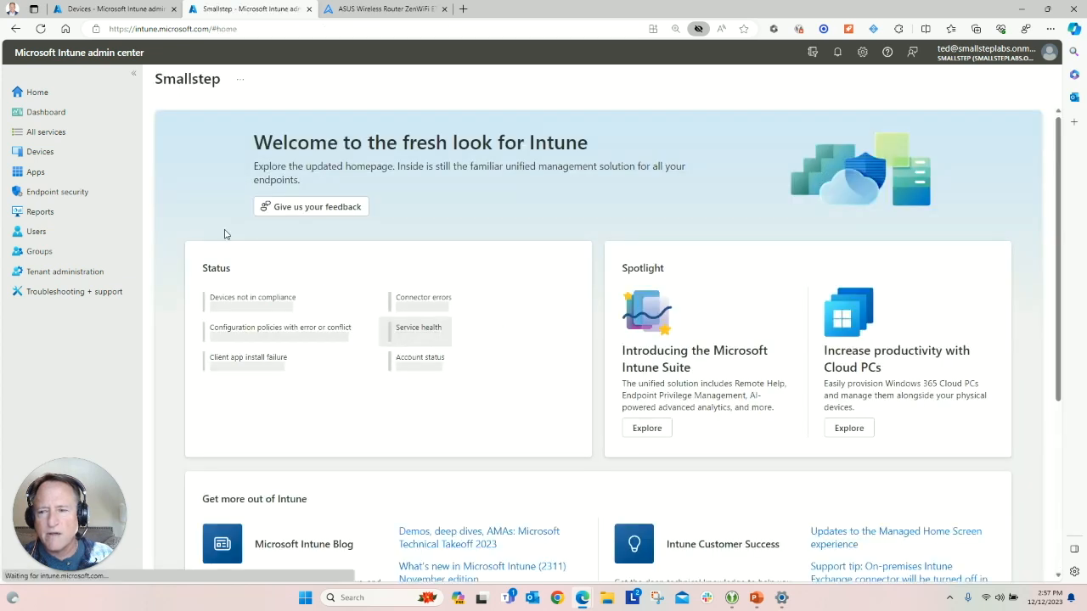
left_click(47, 150)
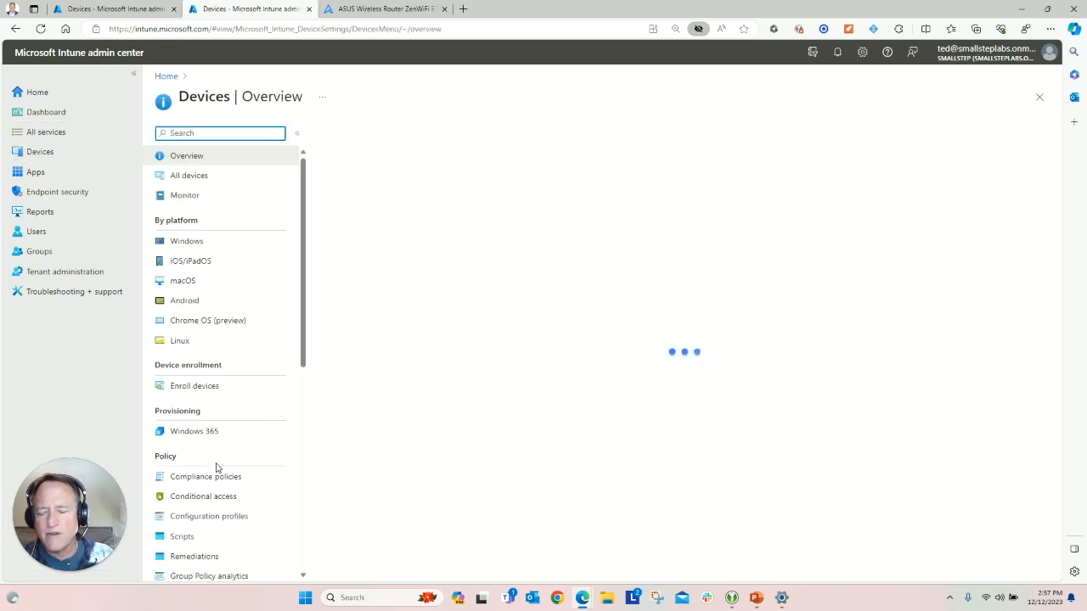
scroll(217, 480, "down", 1)
left_click(213, 451)
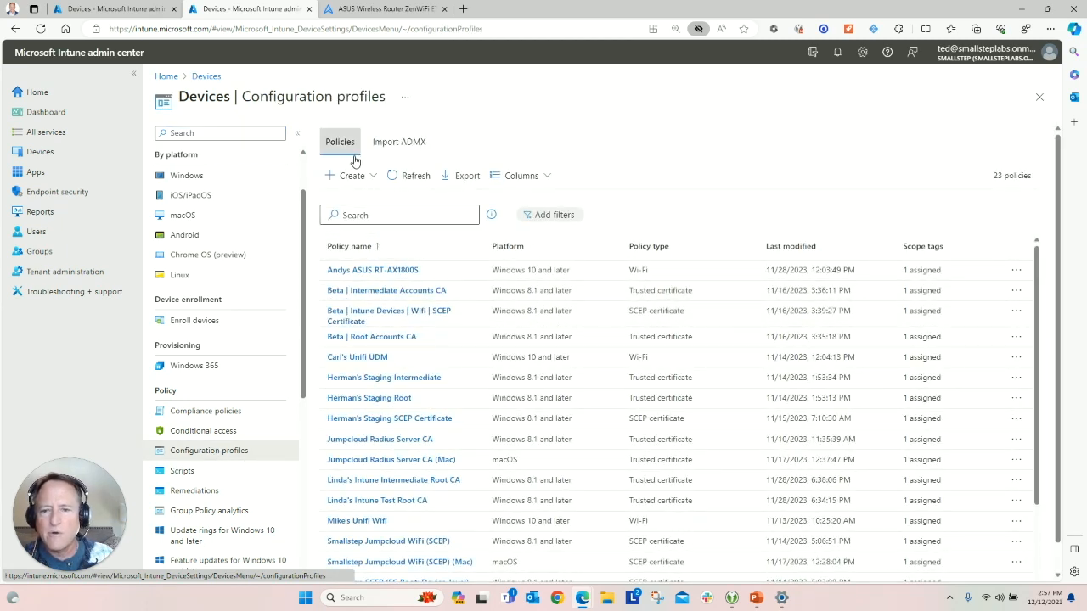
left_click(365, 8)
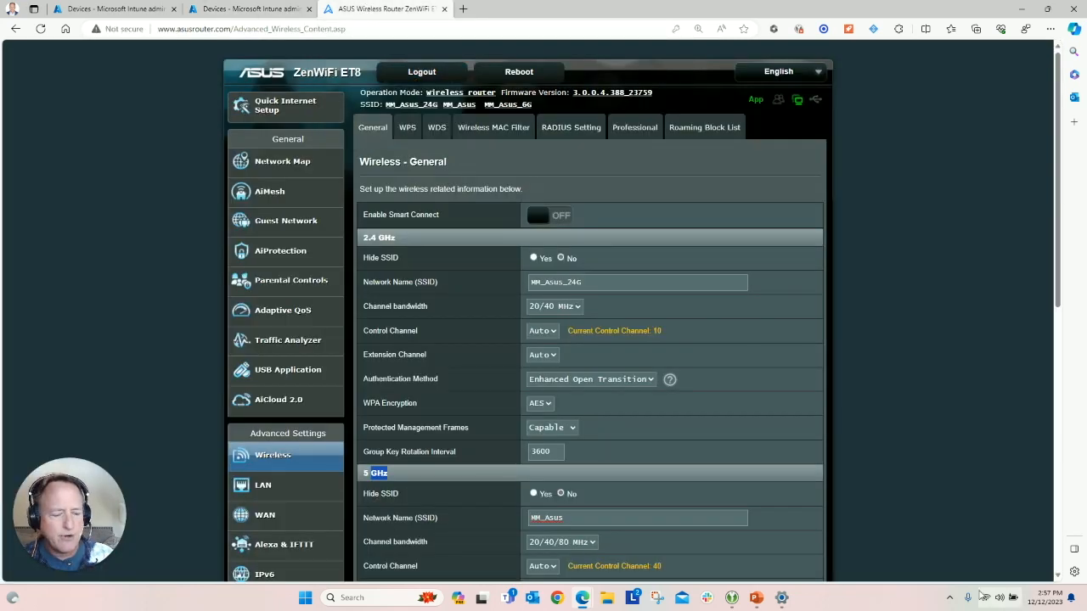
Step: Check which Wi-Fi network the PC is on and inspect the 2.4 GHz network name
left_click(985, 598)
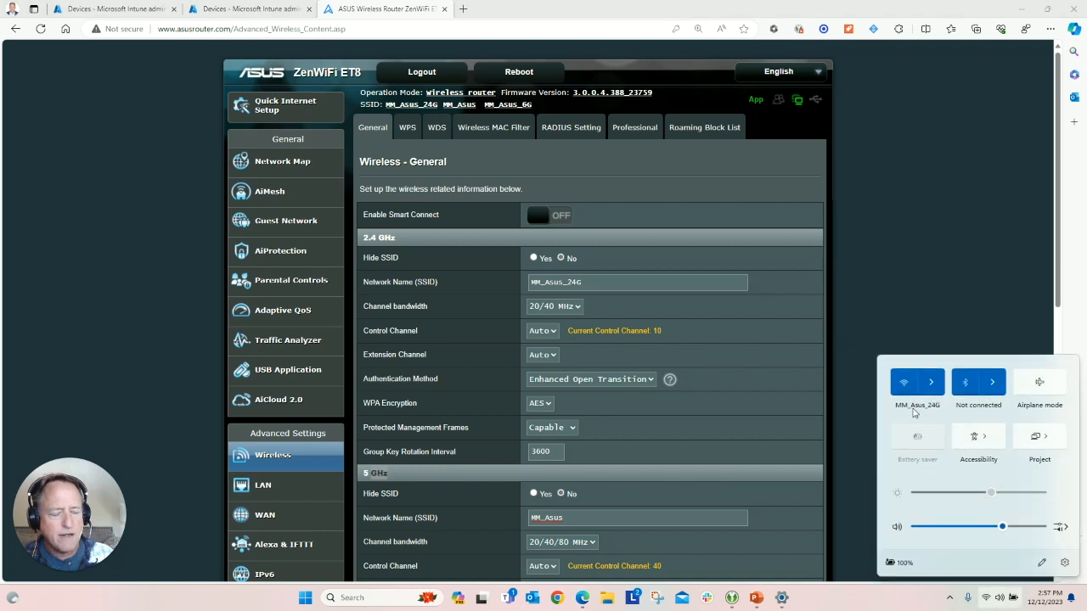
left_click(876, 283)
left_click(604, 282)
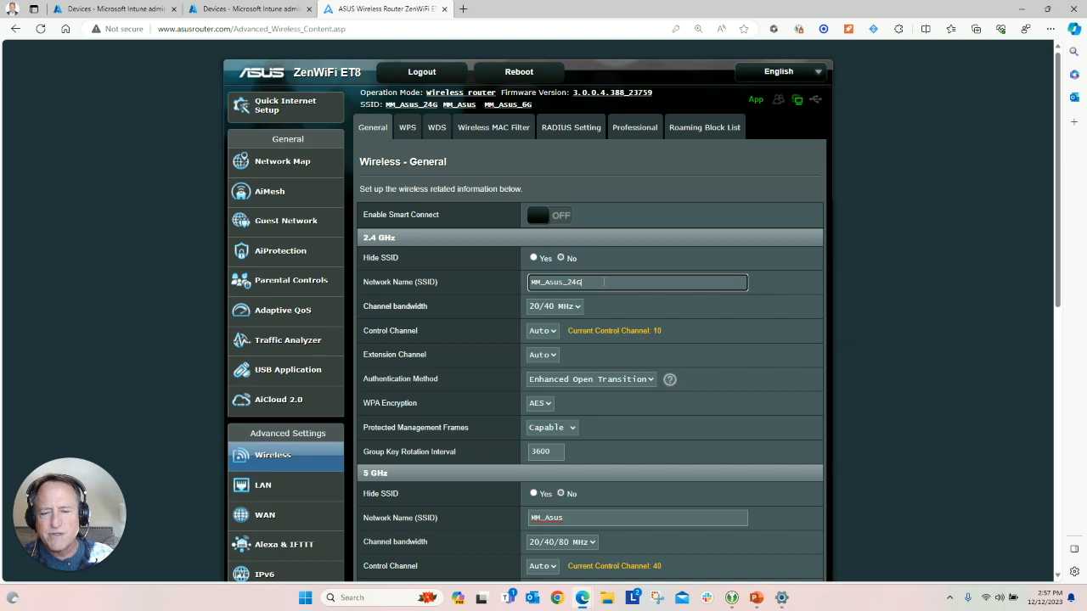
scroll(706, 315, "down", 1)
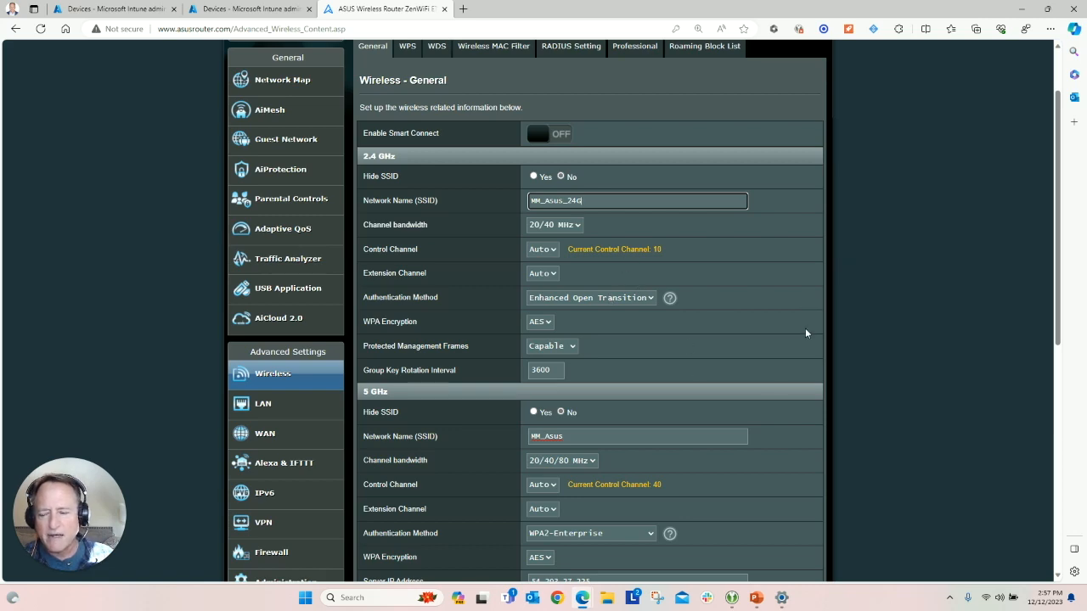
scroll(813, 360, "down", 2)
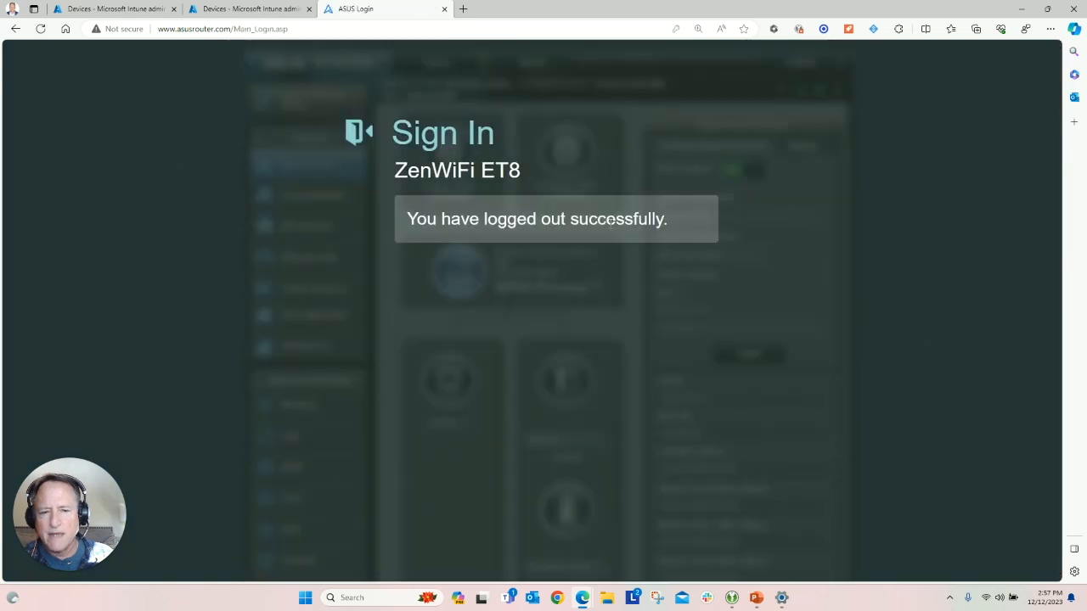
Step: Sign back in to the router and review the 5 GHz WPA2-Enterprise RADIUS fields without changes
left_click(42, 30)
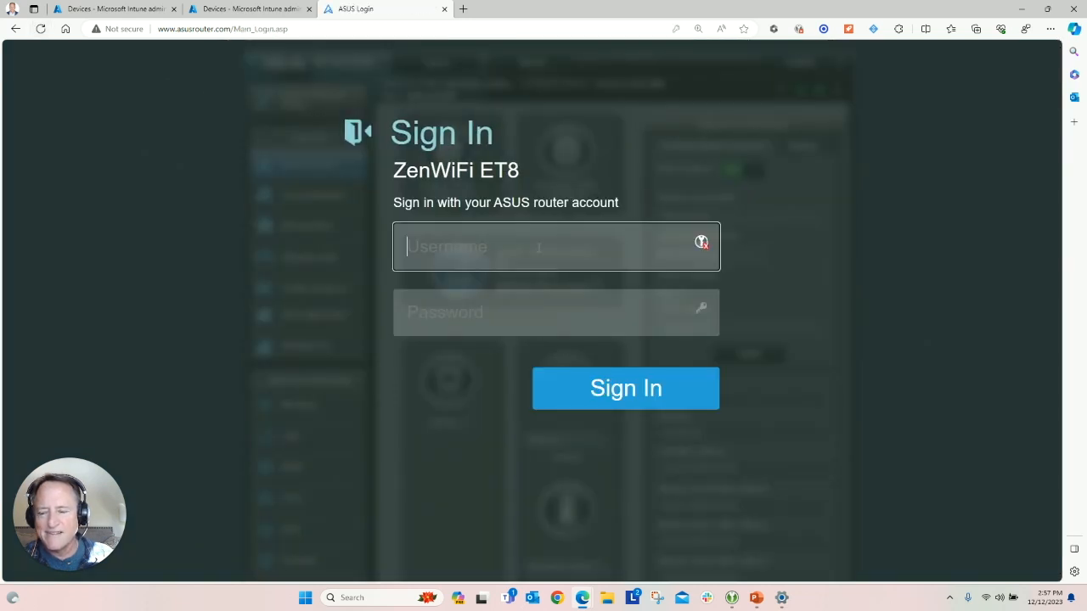
left_click(595, 259)
left_click(587, 308)
left_click(613, 404)
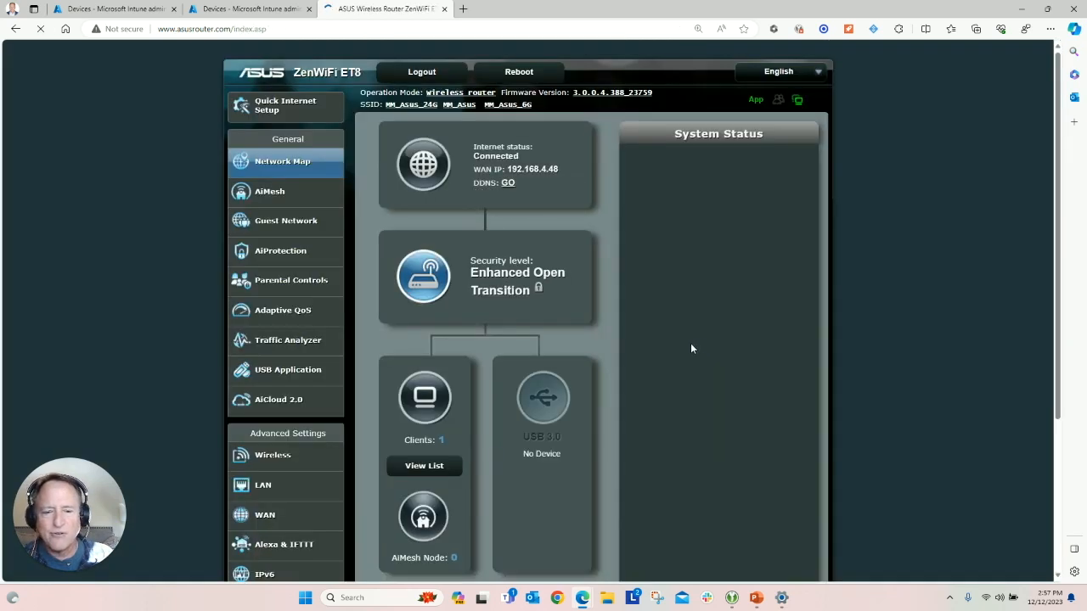
left_click(273, 455)
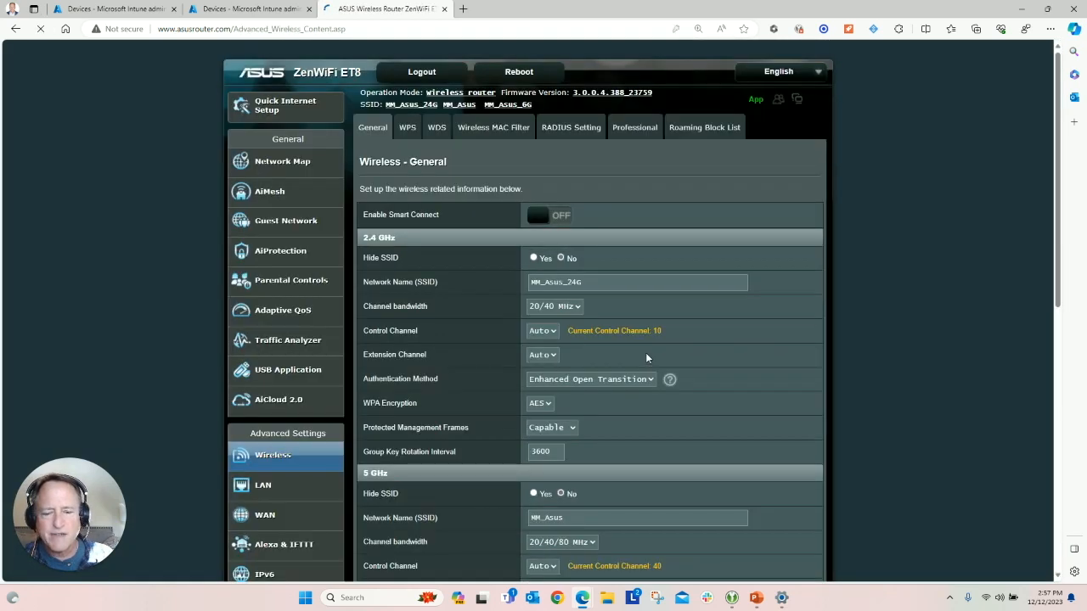
scroll(645, 355, "down", 1)
scroll(645, 353, "down", 3)
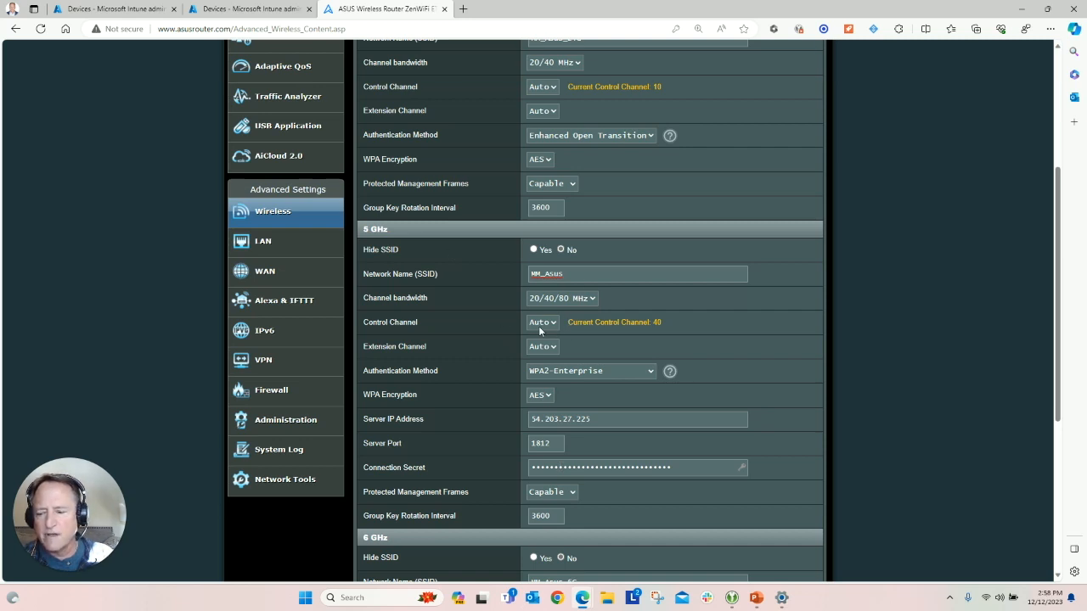
left_click(256, 10)
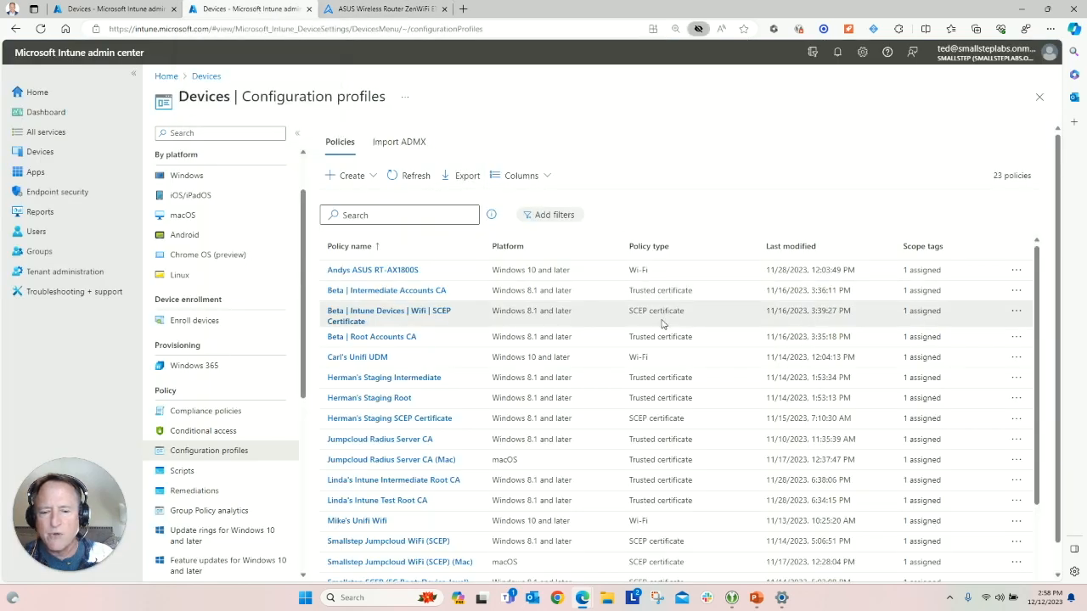
Step: Create a new Windows 10 and later profile from the Wi-Fi template
left_click(358, 173)
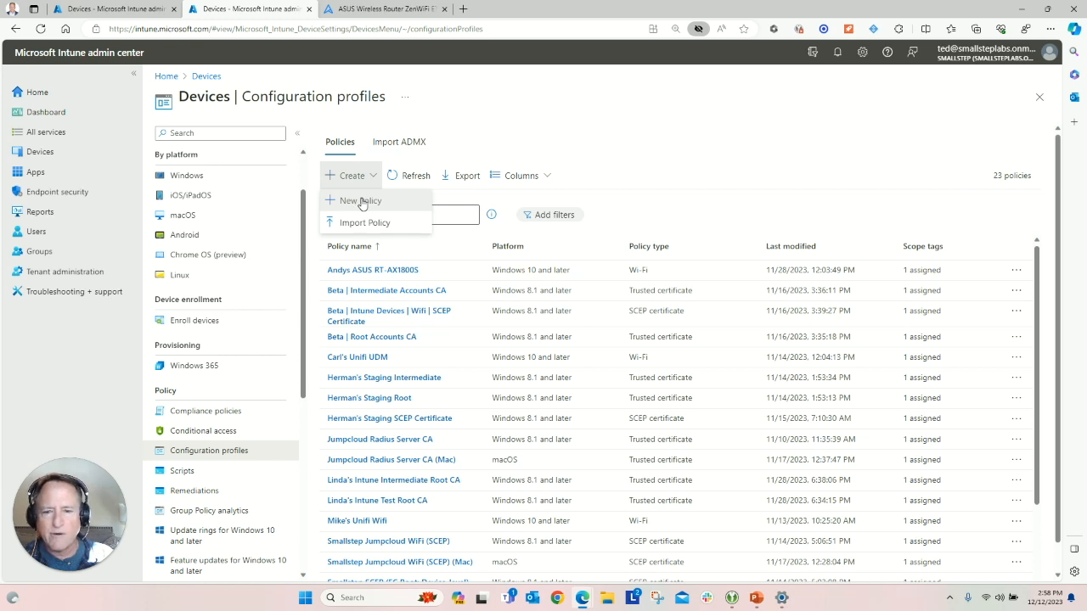
left_click(361, 202)
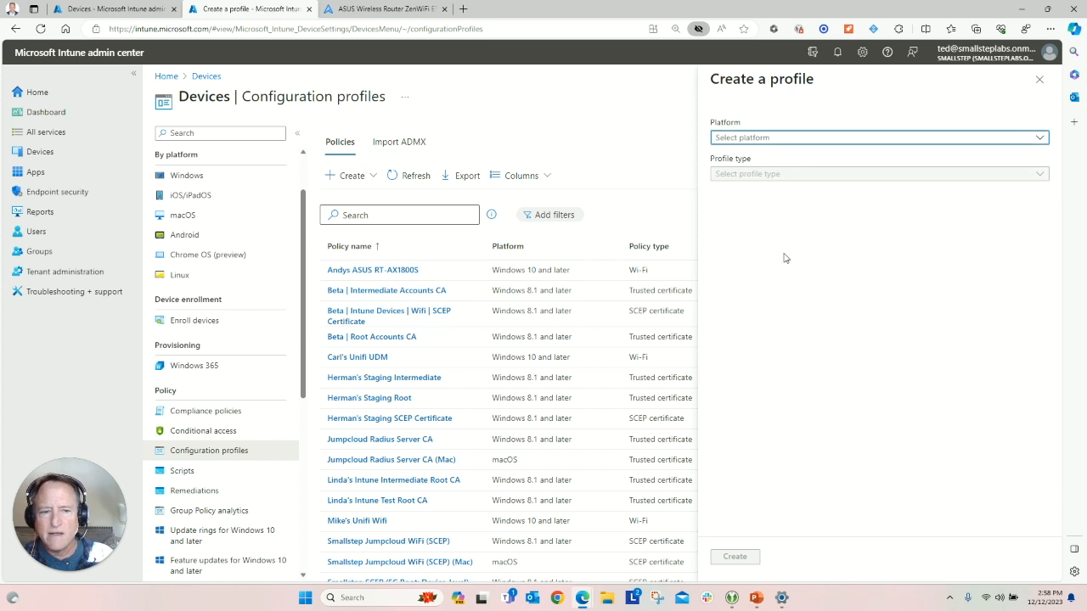
left_click(786, 144)
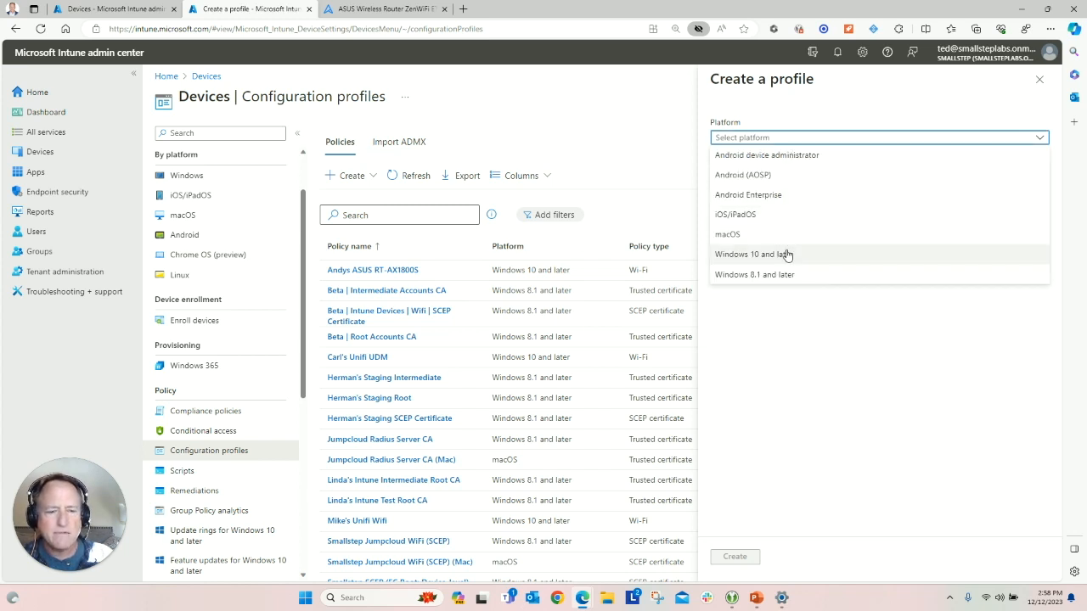
left_click(788, 254)
left_click(802, 177)
left_click(788, 205)
left_click(788, 240)
type("Wi")
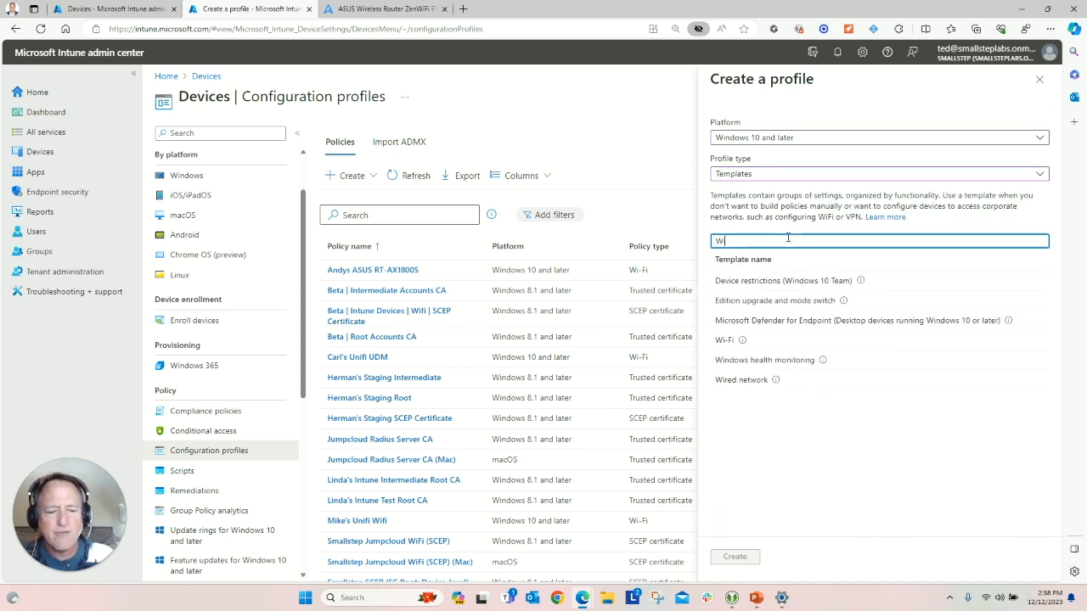
left_click(751, 338)
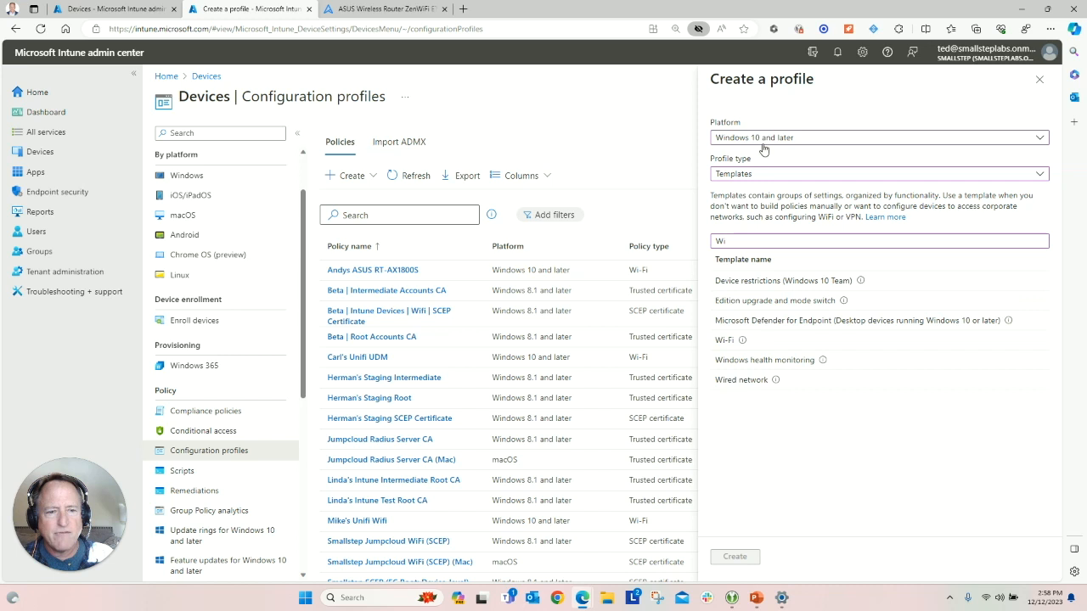
left_click(724, 341)
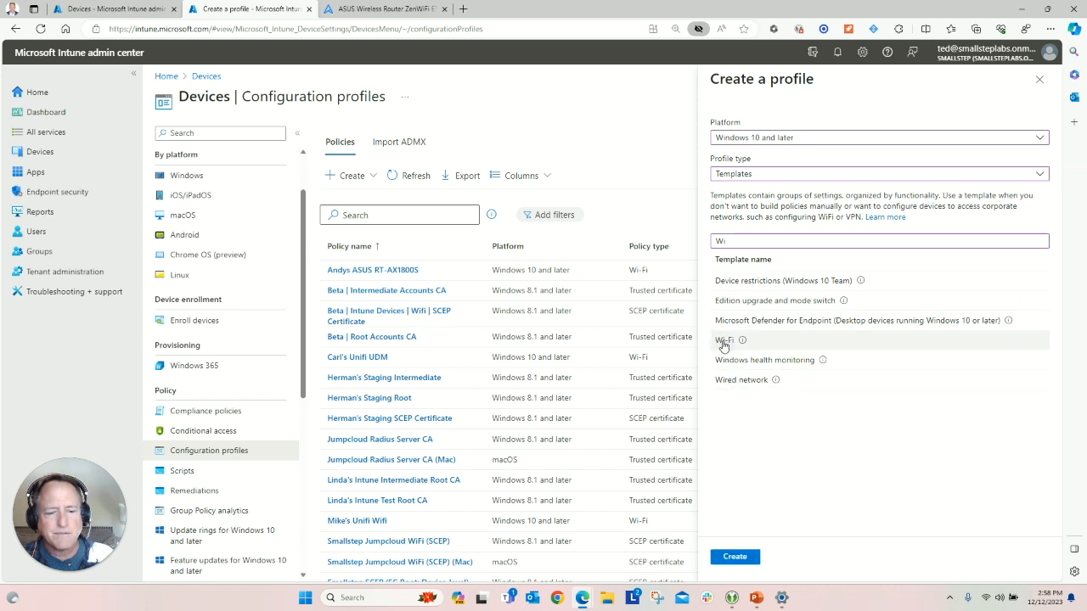
left_click(729, 559)
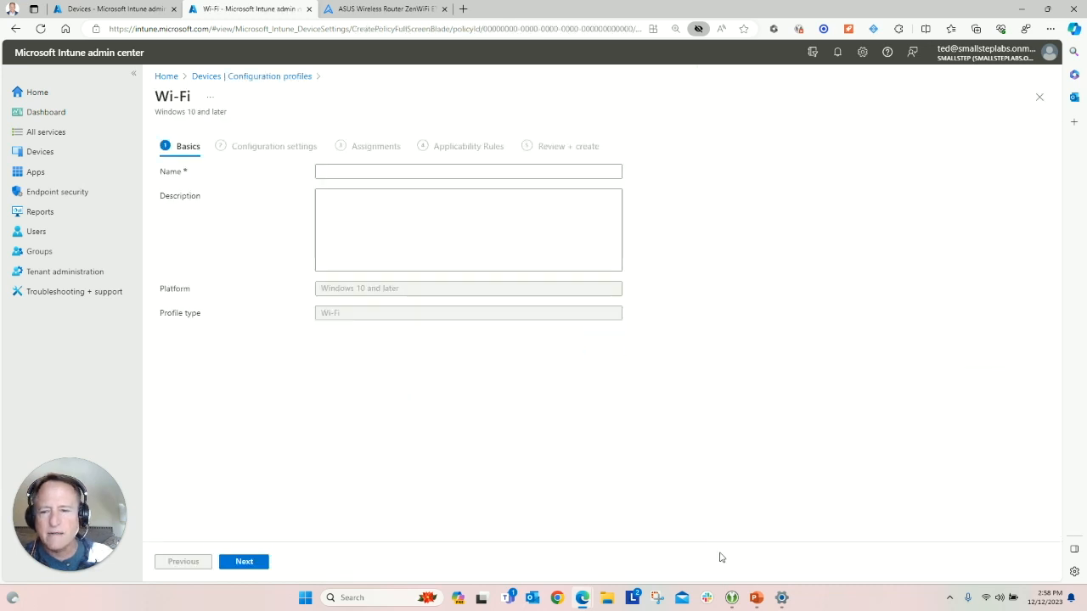
Step: Fill the profile name from a saved suggestion and reuse it as the description
left_click(445, 173)
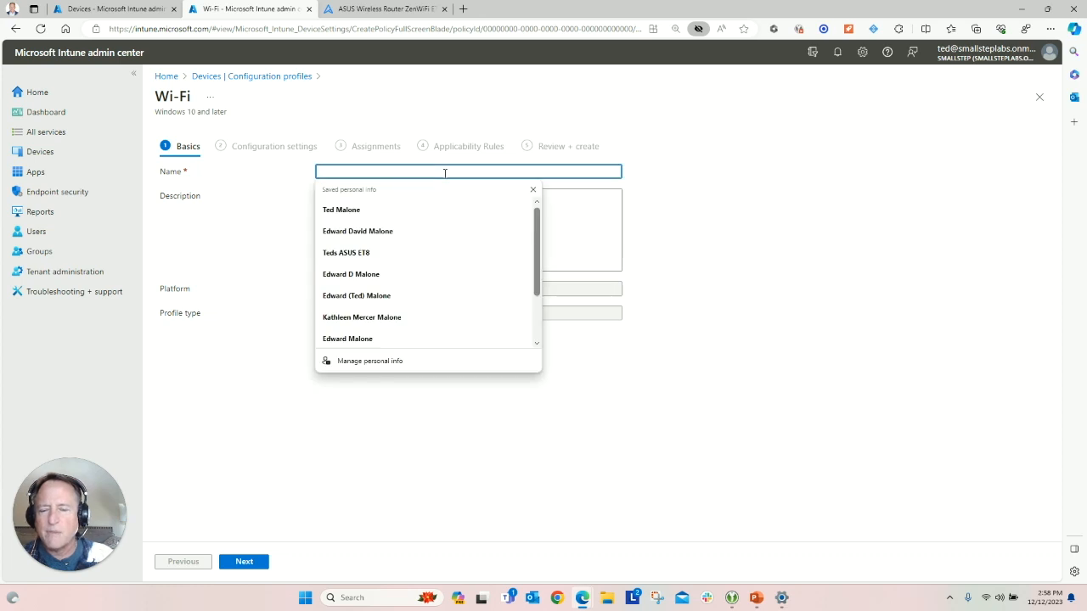
left_click(380, 253)
left_click(376, 172)
key("ctrl+a")
key("ctrl+c")
left_click(572, 212)
key("ctrl+v")
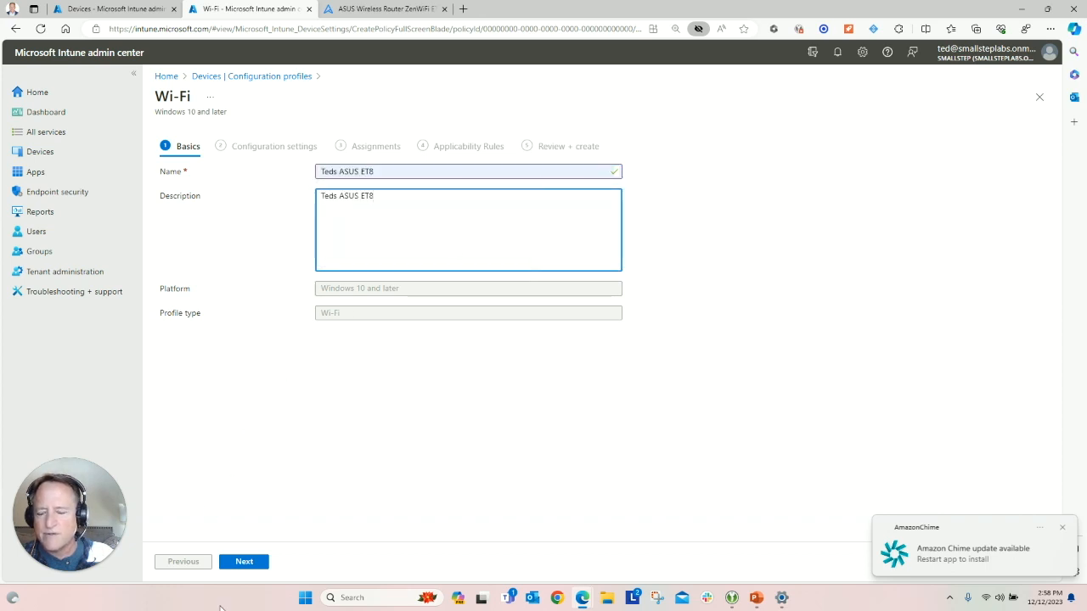
left_click(244, 563)
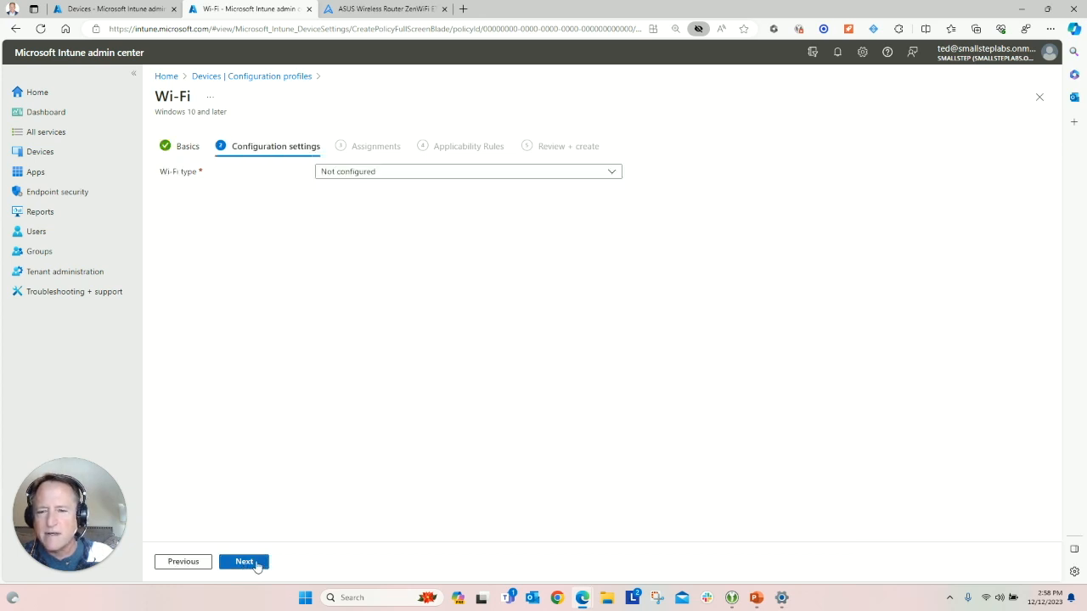
Step: Set the Wi-Fi type to Enterprise with SSID MM_Asus and enter the connection name
left_click(383, 173)
left_click(376, 231)
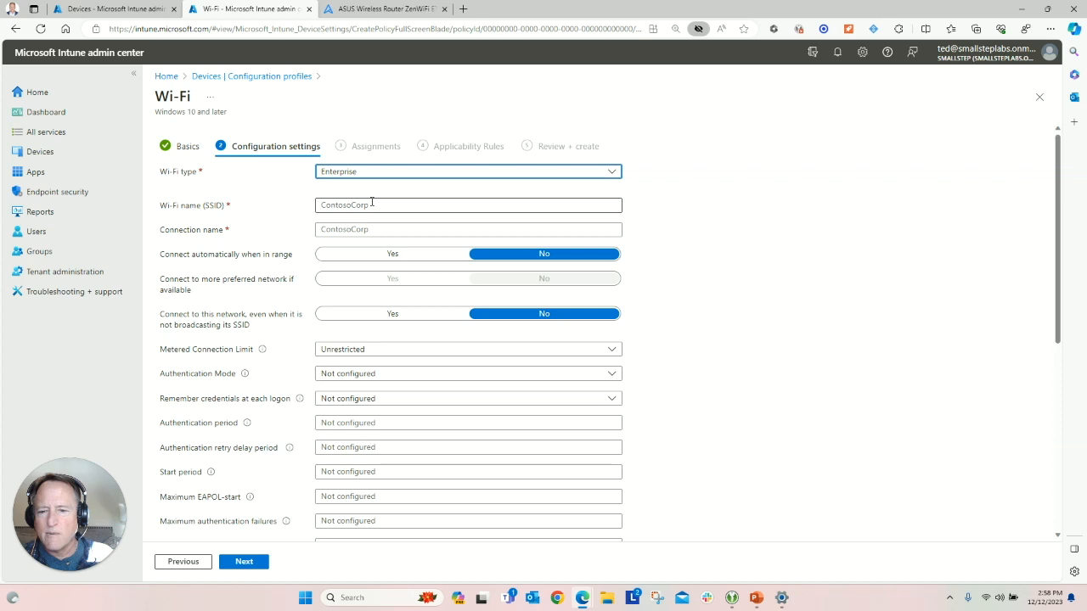
left_click(371, 204)
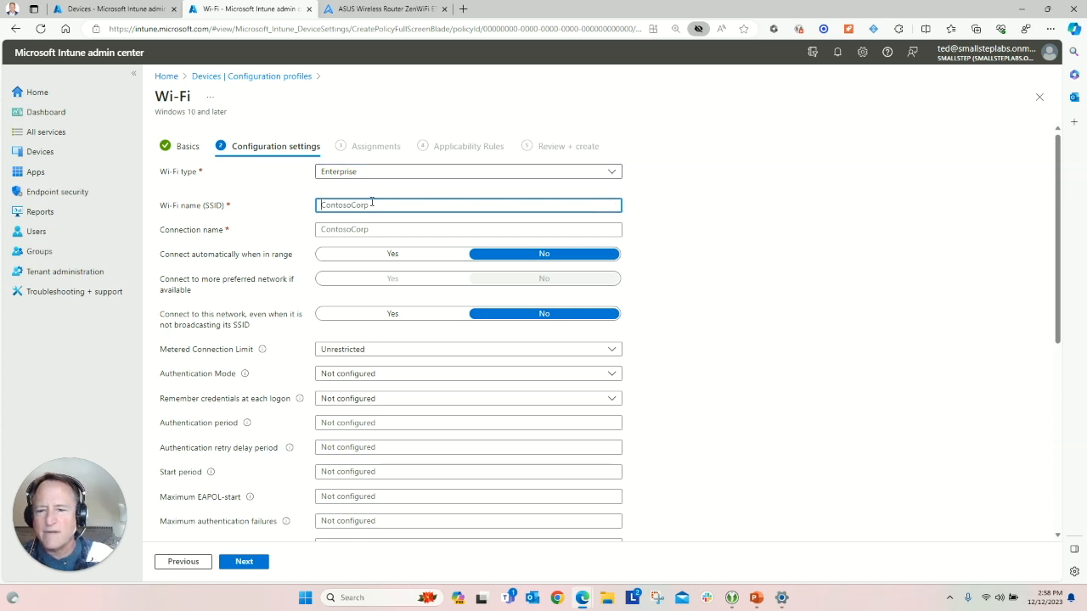
type("MM_Au")
key("BackSpace")
type("sus")
key("Tab")
type("MM_")
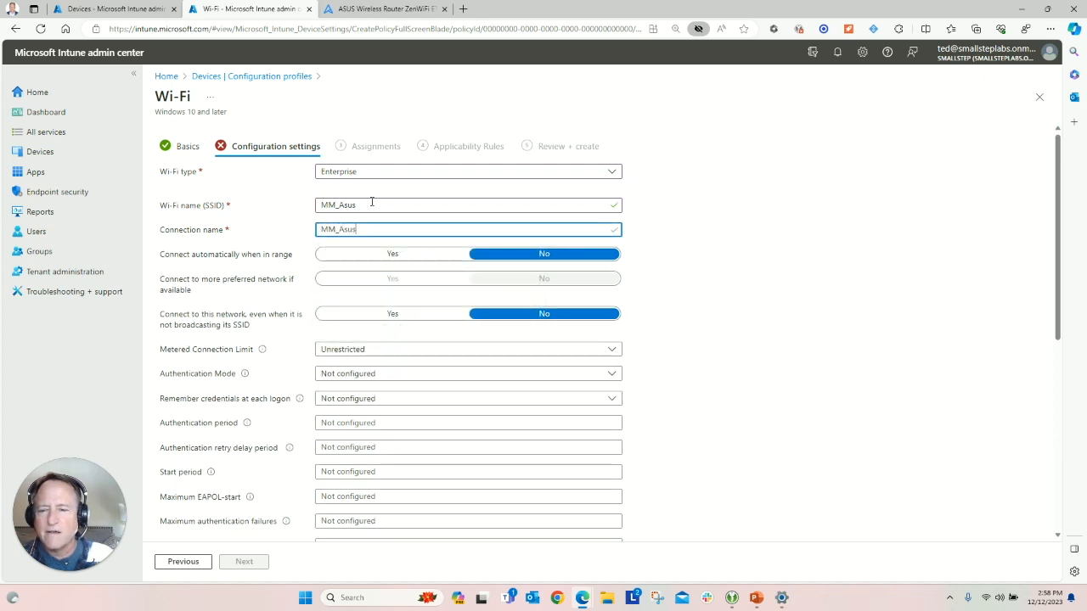
left_click(709, 232)
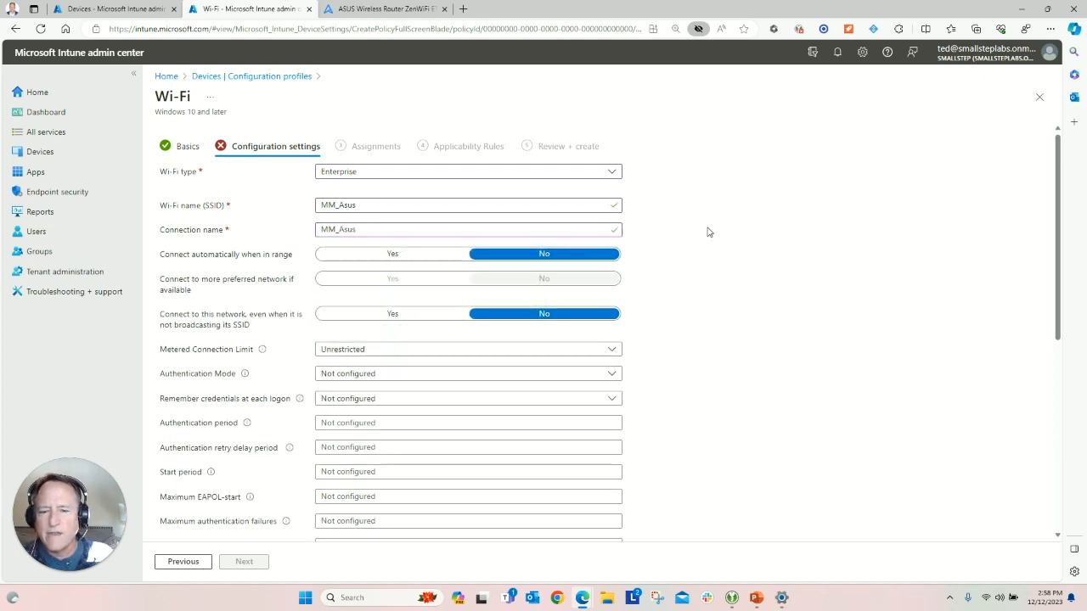
Step: Enable automatic connection, set authentication mode to User, and reach the EAP section
left_click(439, 259)
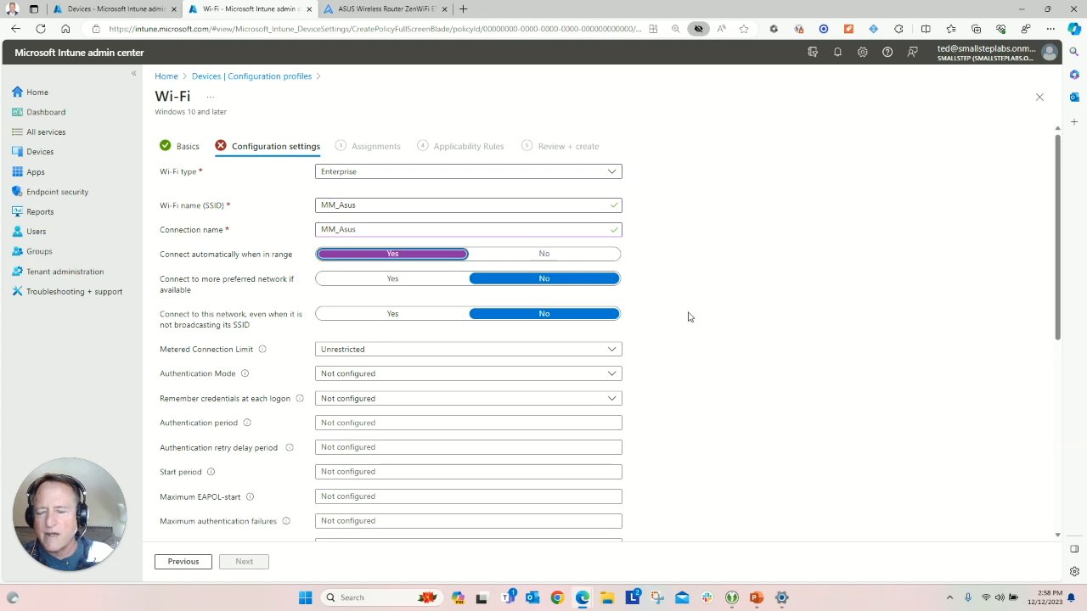
scroll(628, 337, "down", 1)
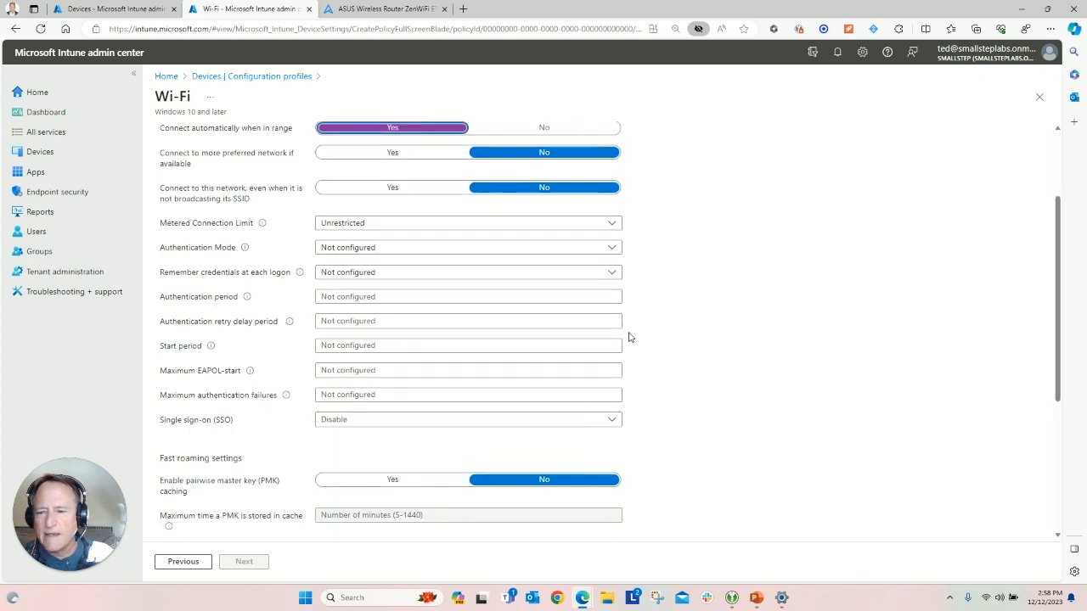
left_click(420, 249)
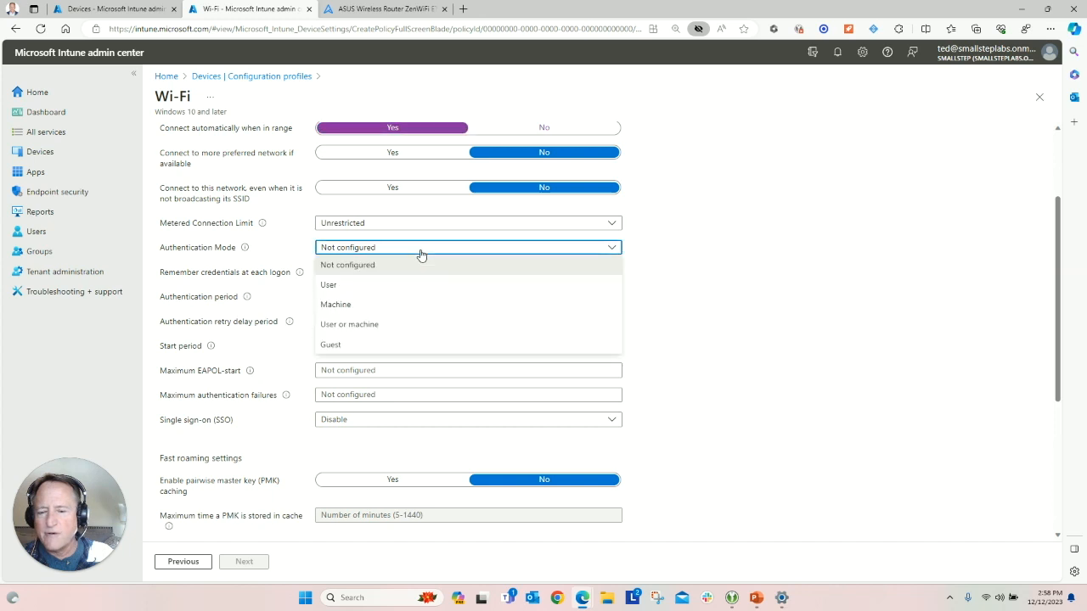
left_click(340, 292)
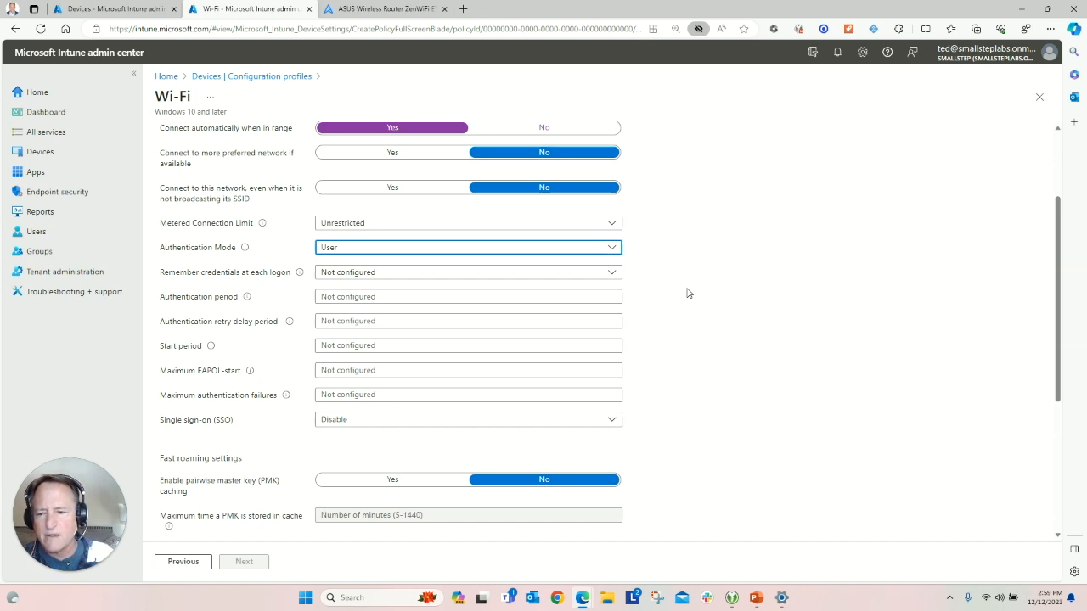
scroll(688, 293, "down", 1)
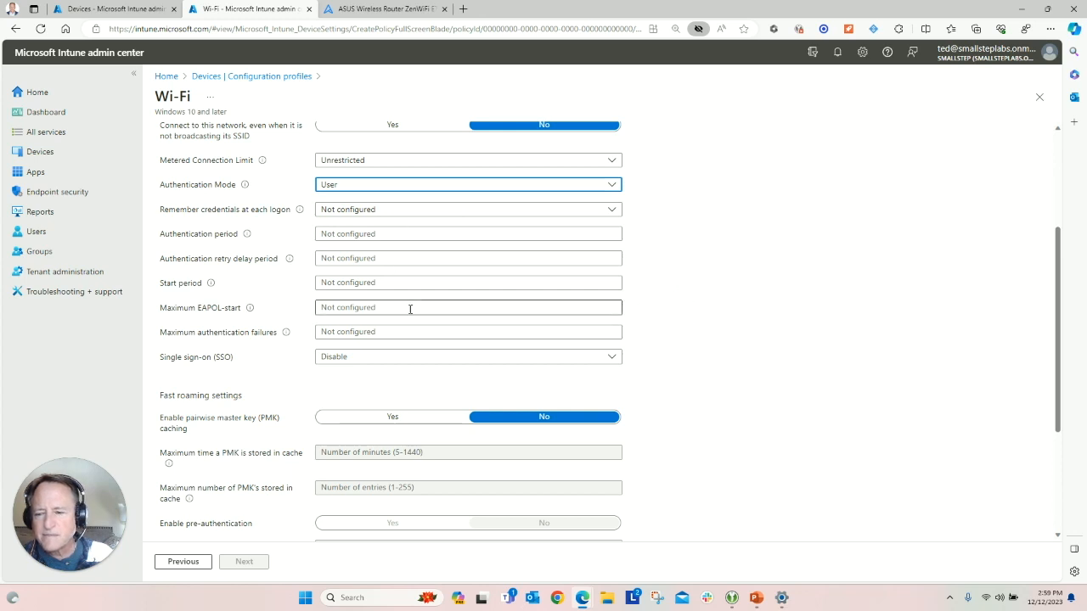
scroll(615, 361, "down", 1)
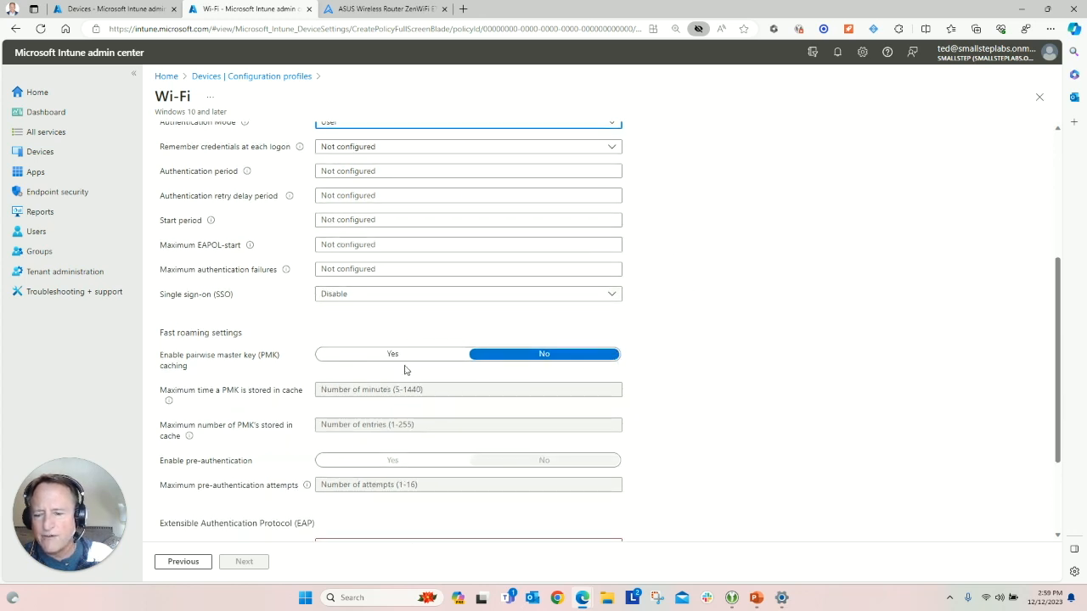
scroll(618, 373, "down", 1)
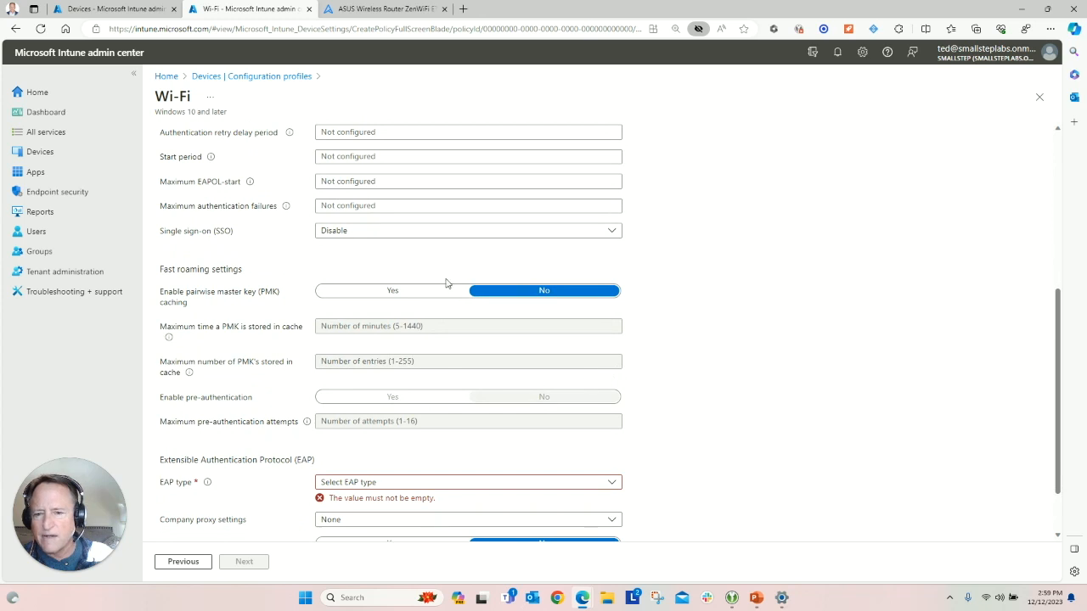
scroll(448, 286, "up", 1)
scroll(448, 286, "up", 1)
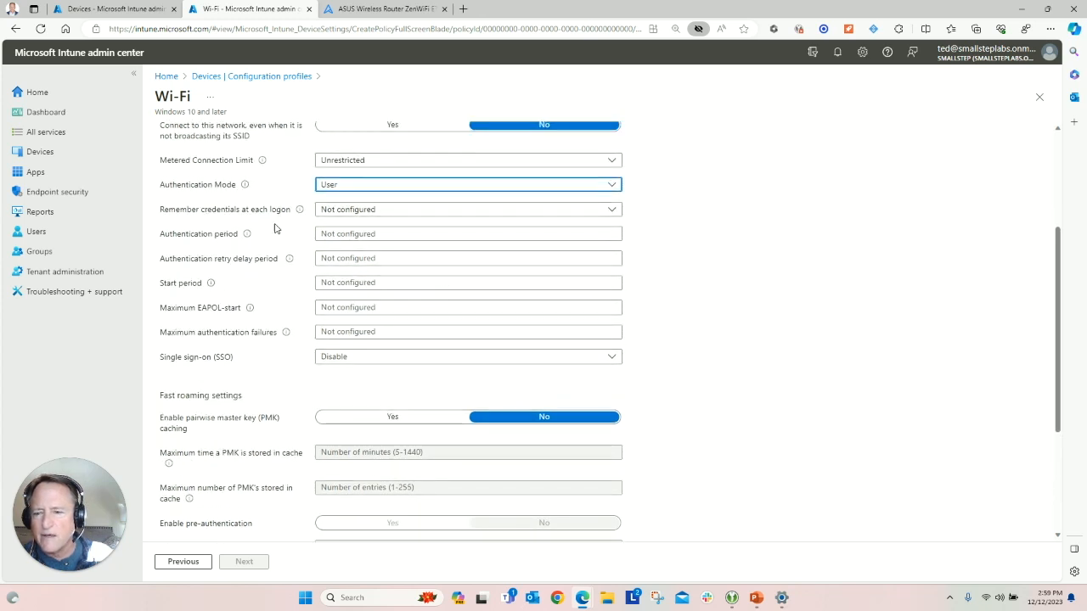
scroll(669, 347, "down", 3)
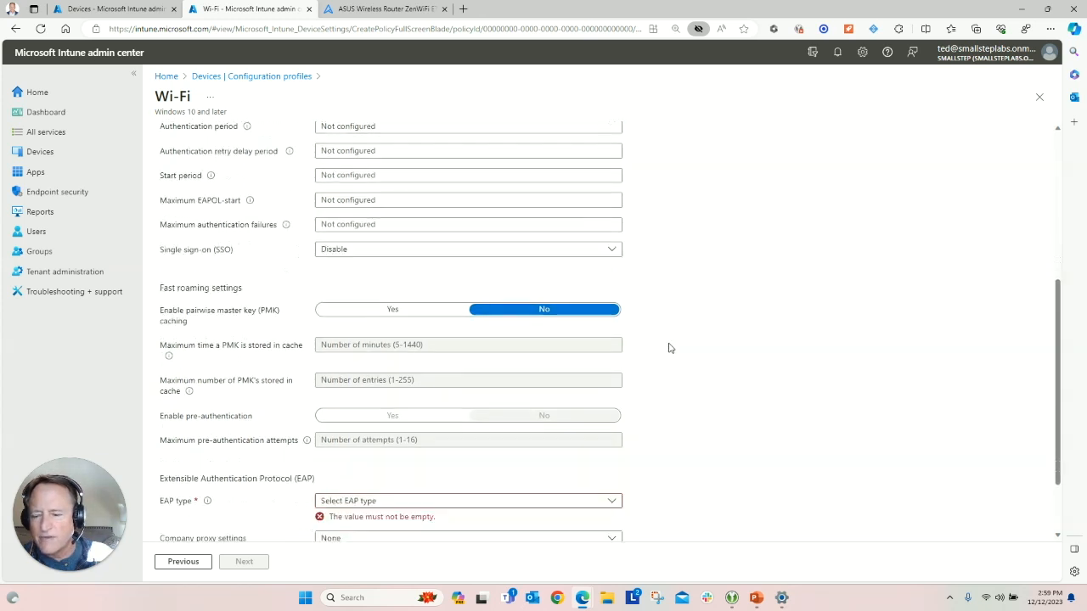
Step: Set EAP type to EAP - TLS and trust server name radius.jumpcloud.com
left_click(613, 414)
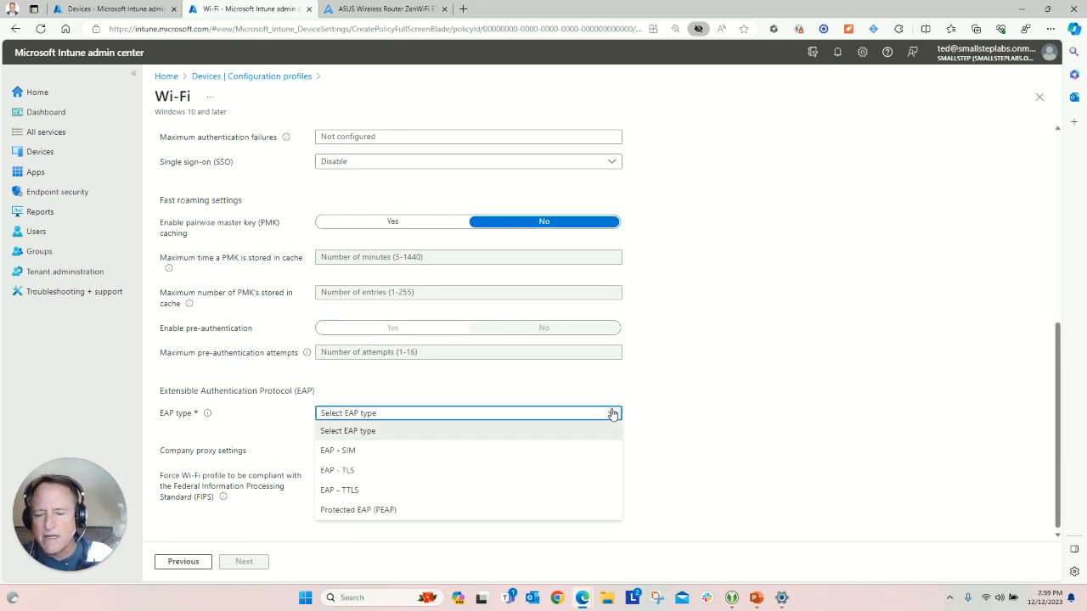
left_click(383, 472)
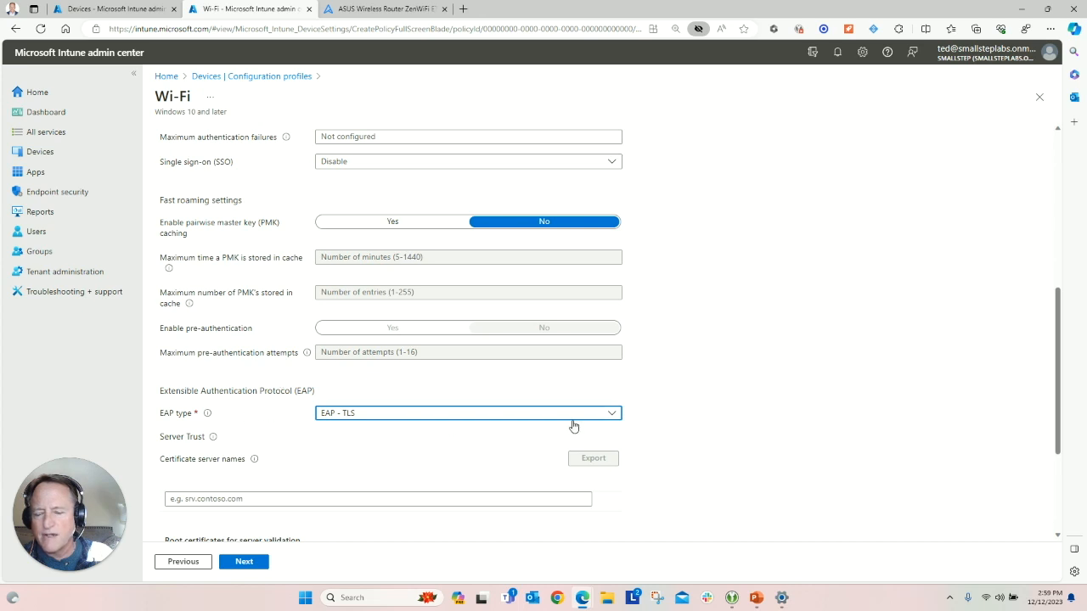
scroll(896, 455, "down", 3)
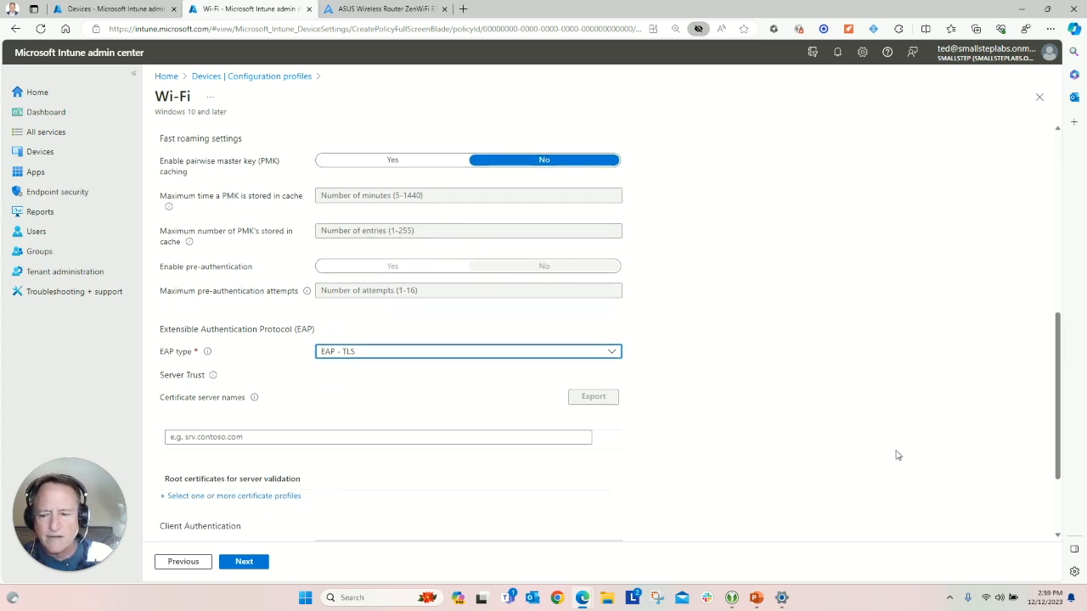
left_click(279, 371)
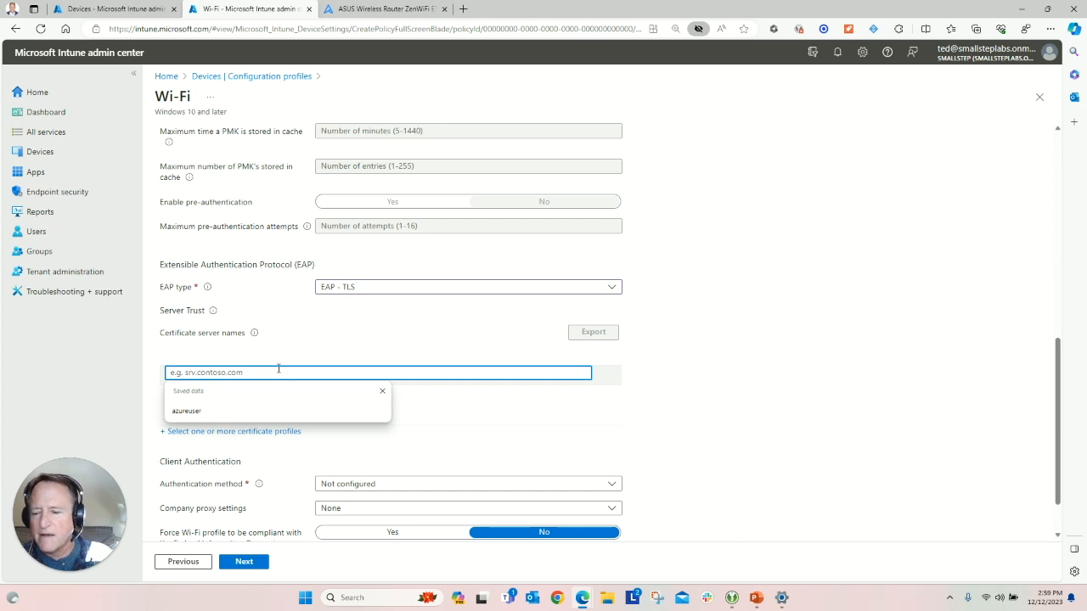
type("radius.jumpcloud.com")
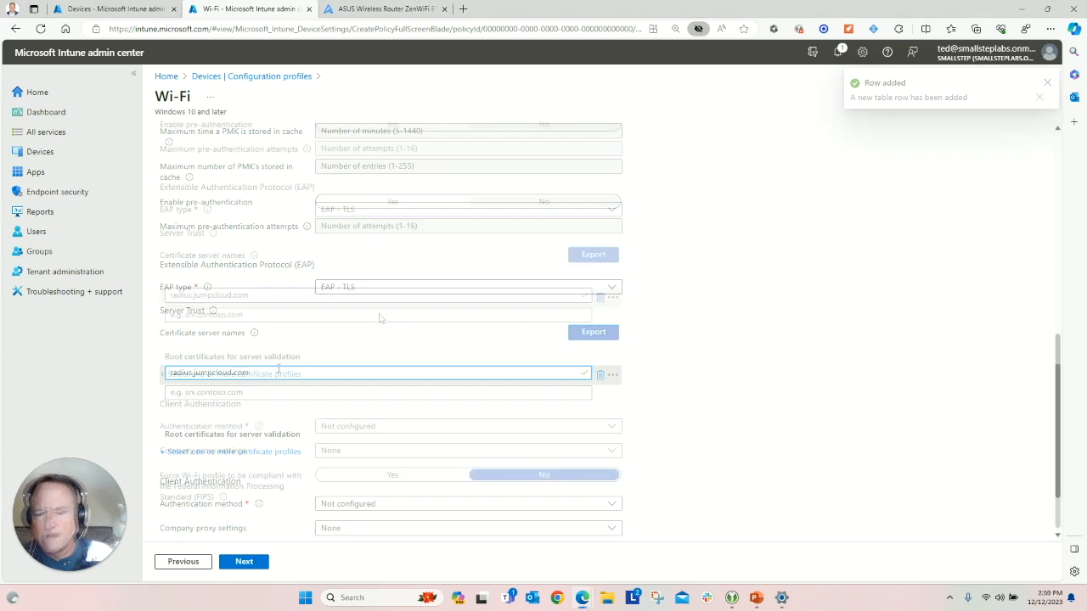
scroll(380, 318, "down", 2)
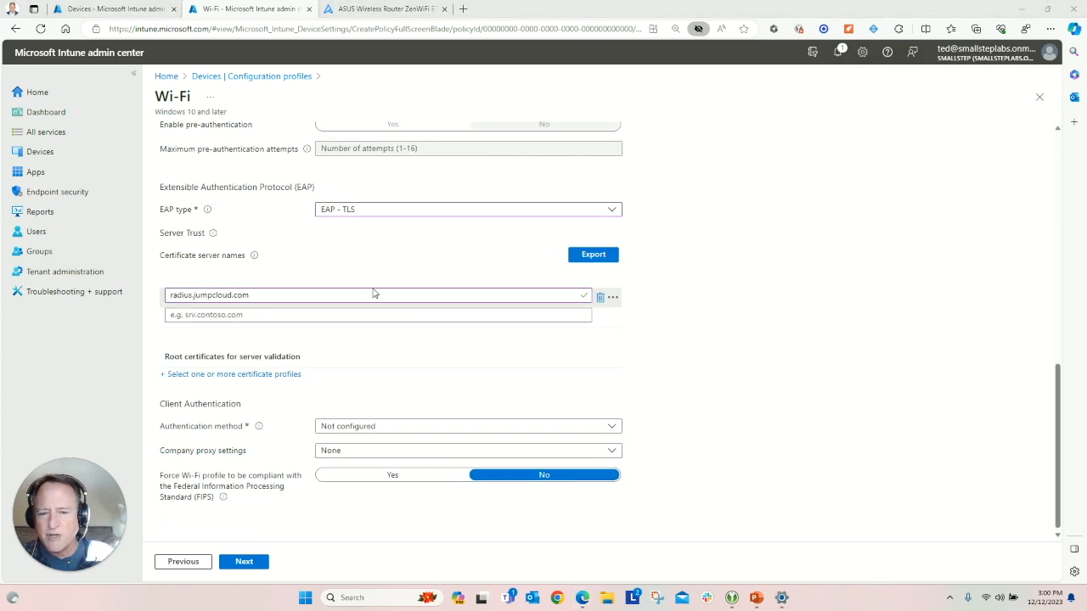
Step: Use SCEP certificate as the client authentication method
left_click(404, 428)
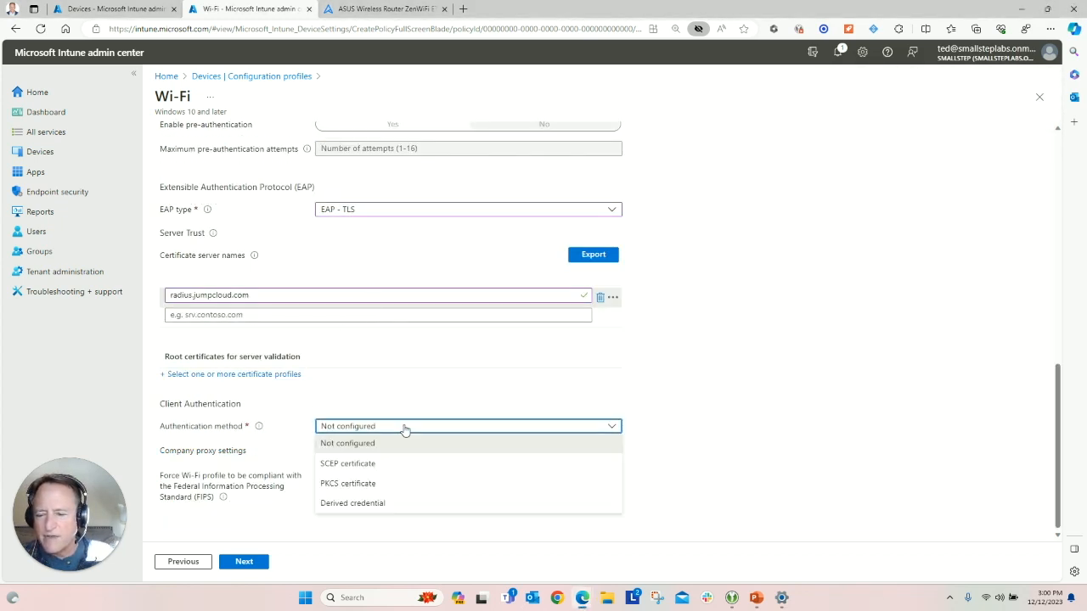
left_click(377, 464)
scroll(706, 464, "down", 1)
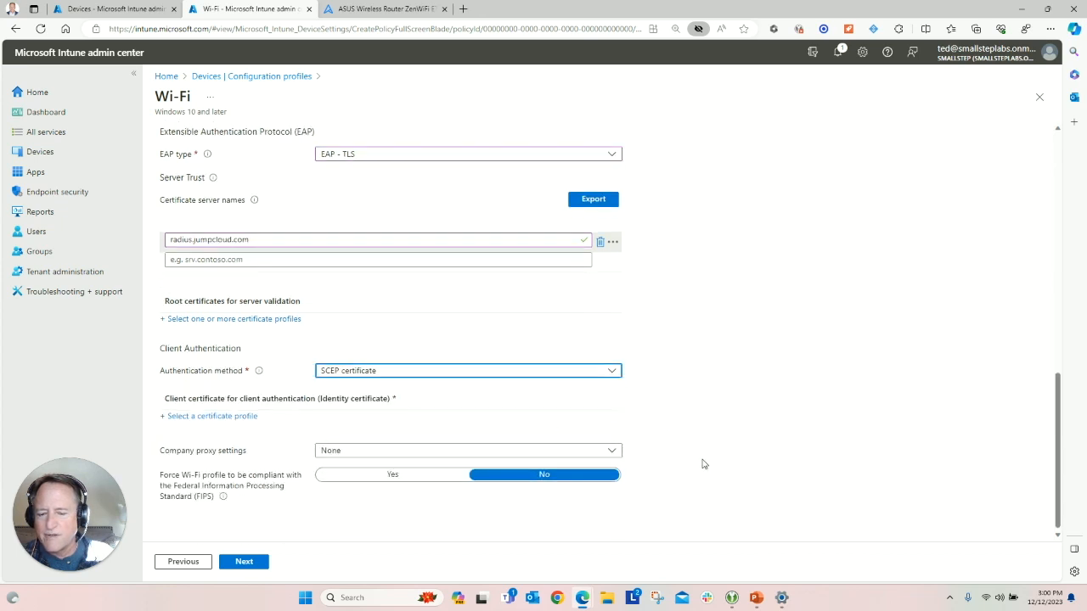
left_click(238, 416)
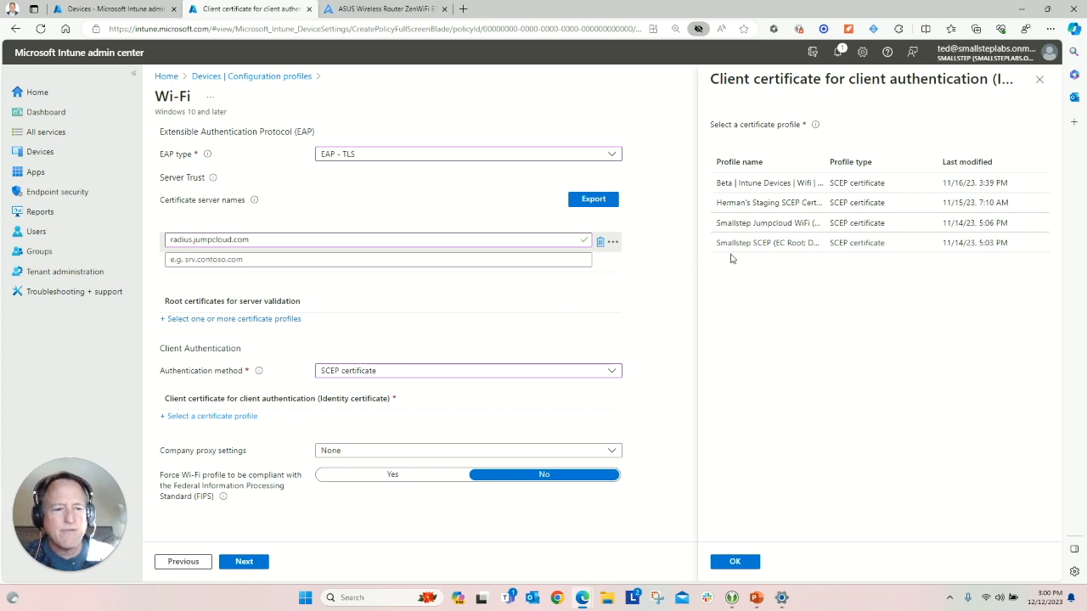
Step: Choose Smallstep Jumpcloud WiFi (SCEP) as the identity certificate and review the settings
left_click(768, 224)
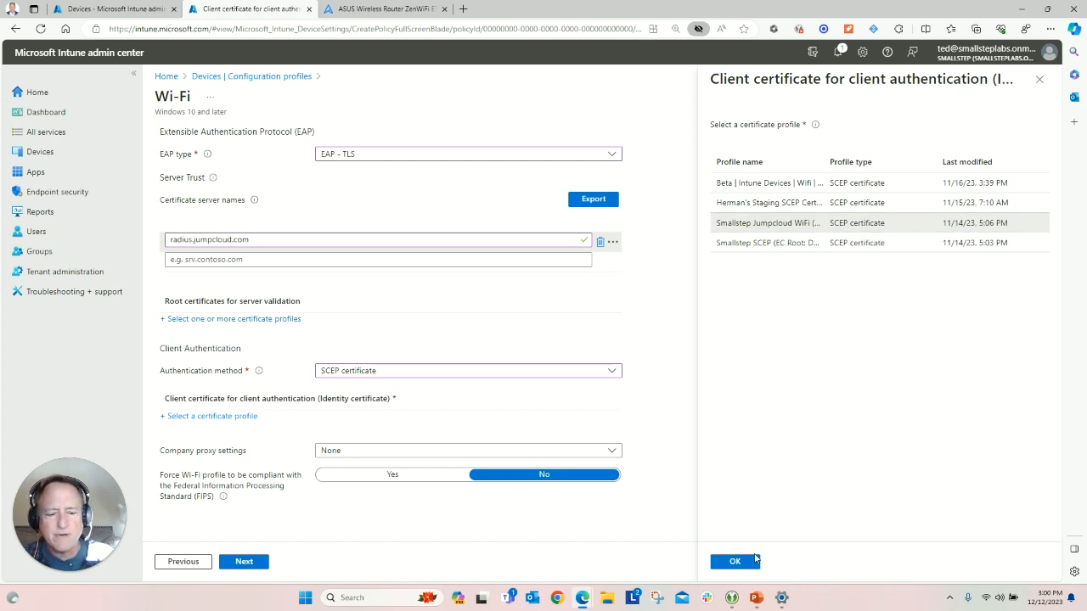
left_click(750, 564)
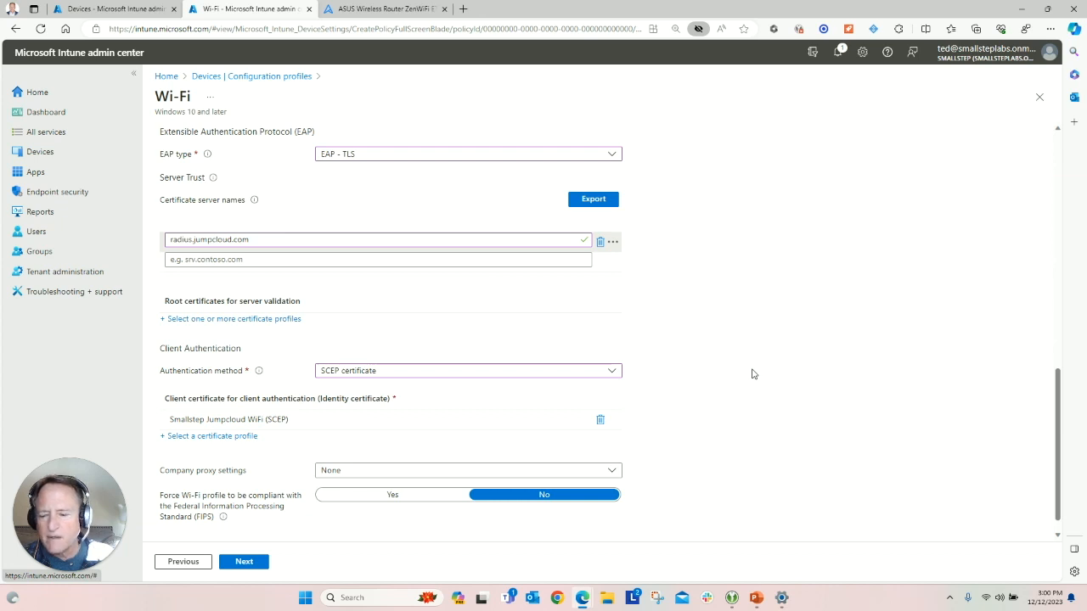
scroll(815, 344, "up", 3)
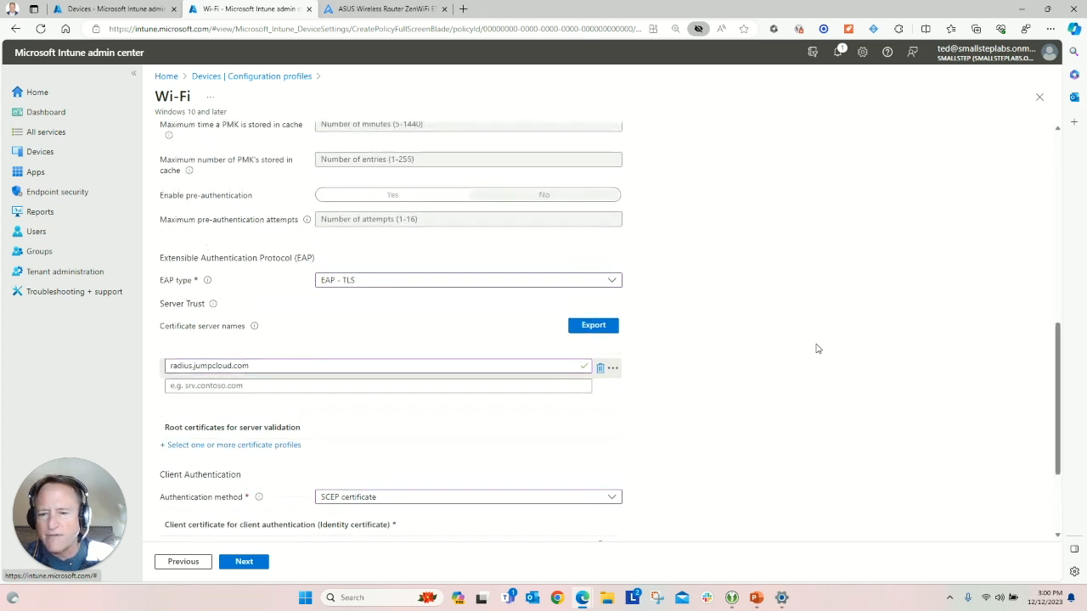
scroll(817, 349, "up", 5)
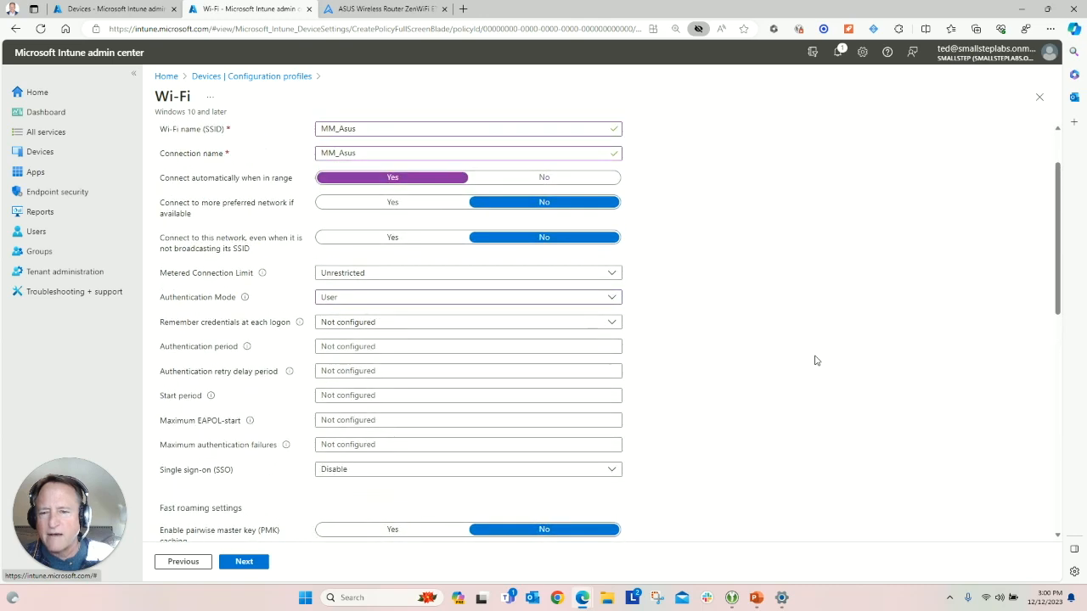
scroll(815, 363, "down", 10)
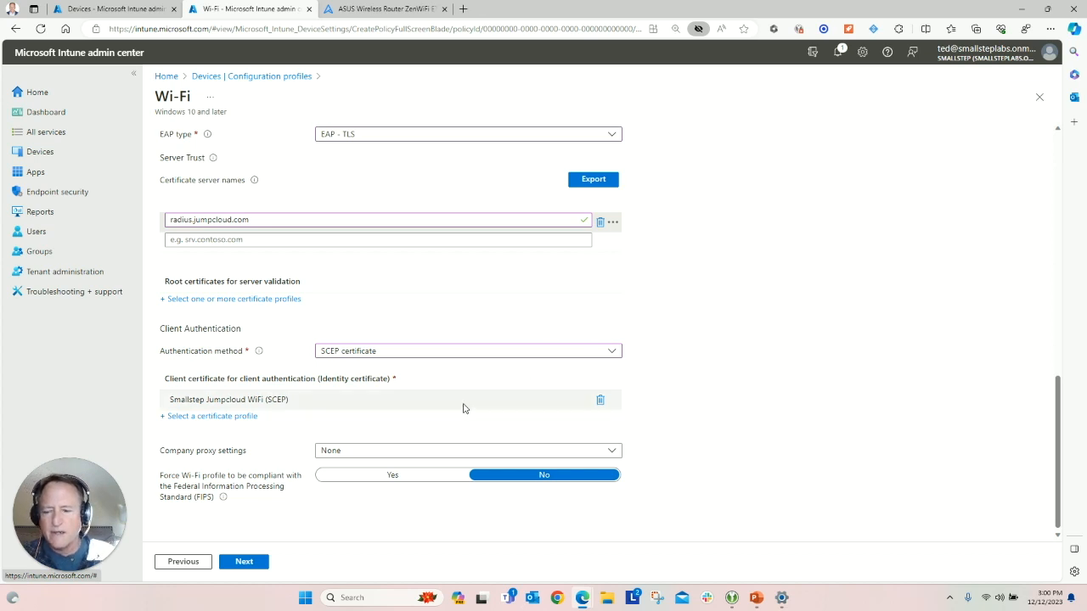
Step: Assign the Wi-Fi profile to the Intune Users group
left_click(258, 564)
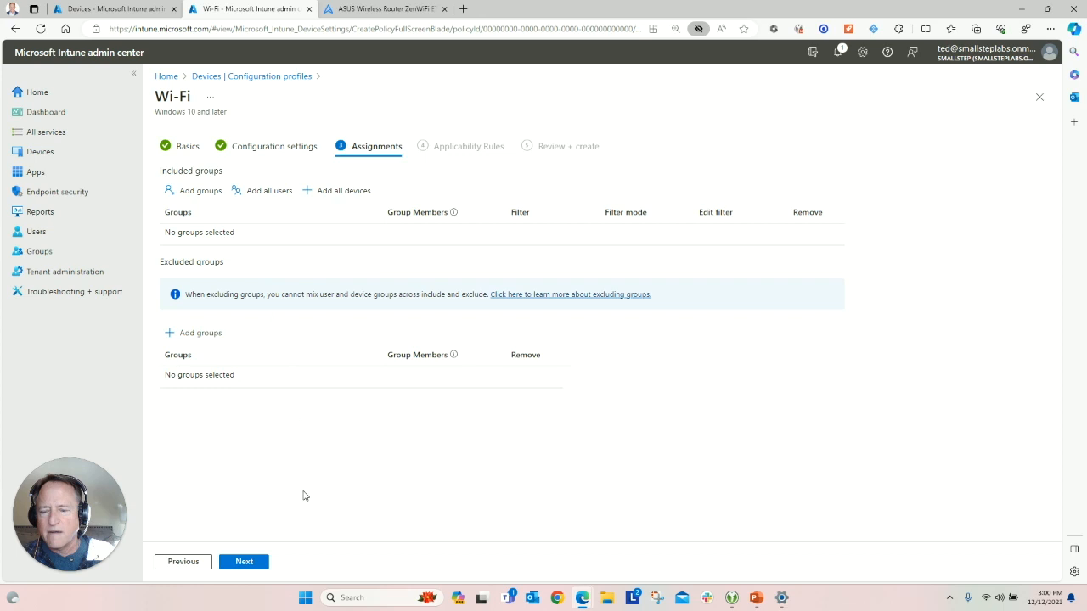
left_click(208, 191)
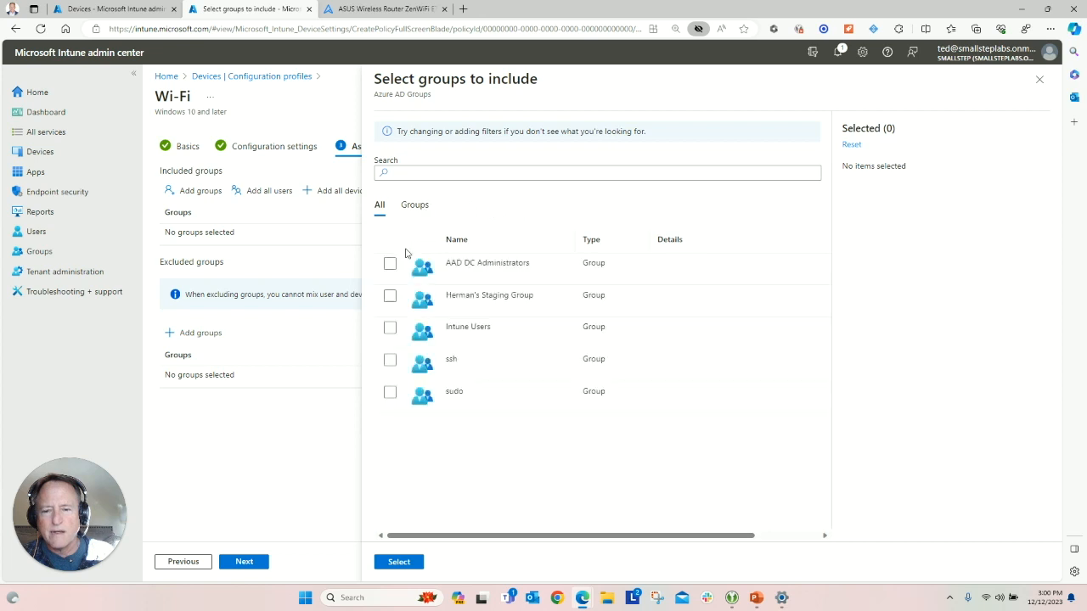
left_click(391, 333)
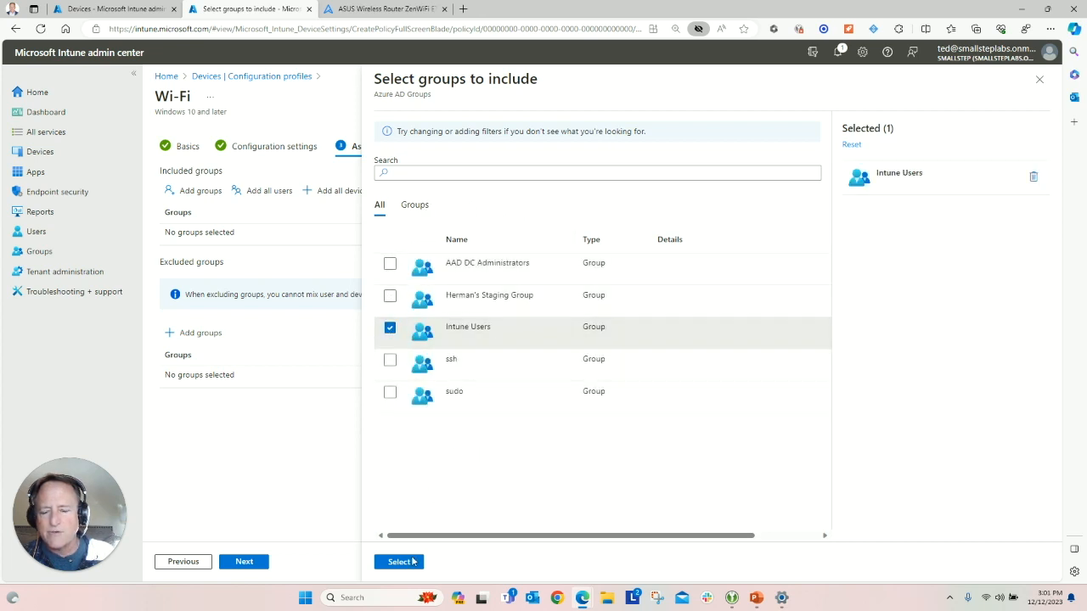
left_click(400, 562)
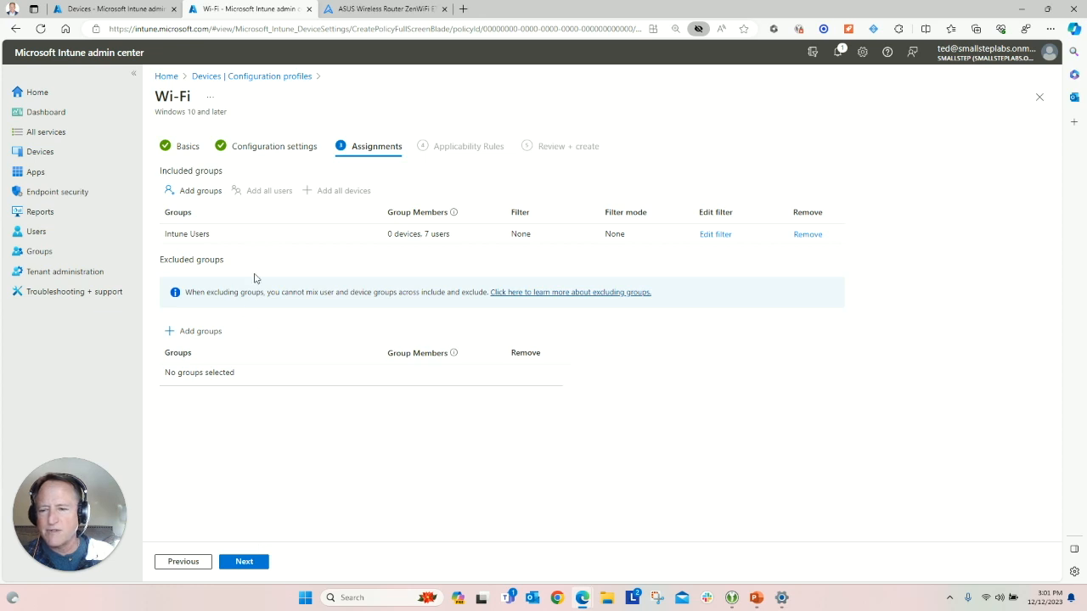
Step: Pass Applicability Rules, check the Review + create summary, and create the Teds ASUS ET8 profile
left_click(250, 559)
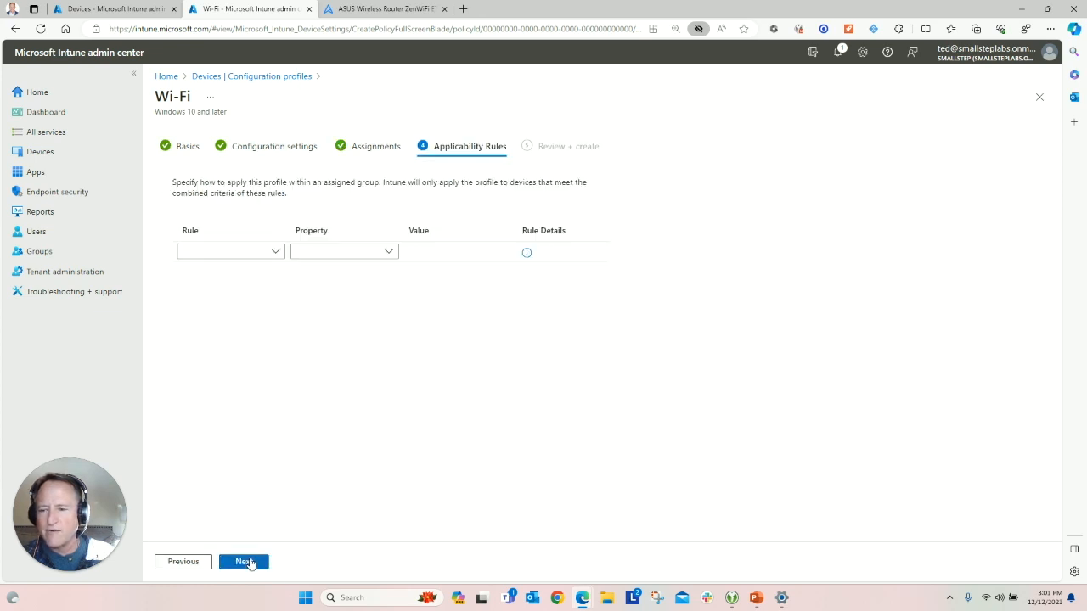
left_click(255, 564)
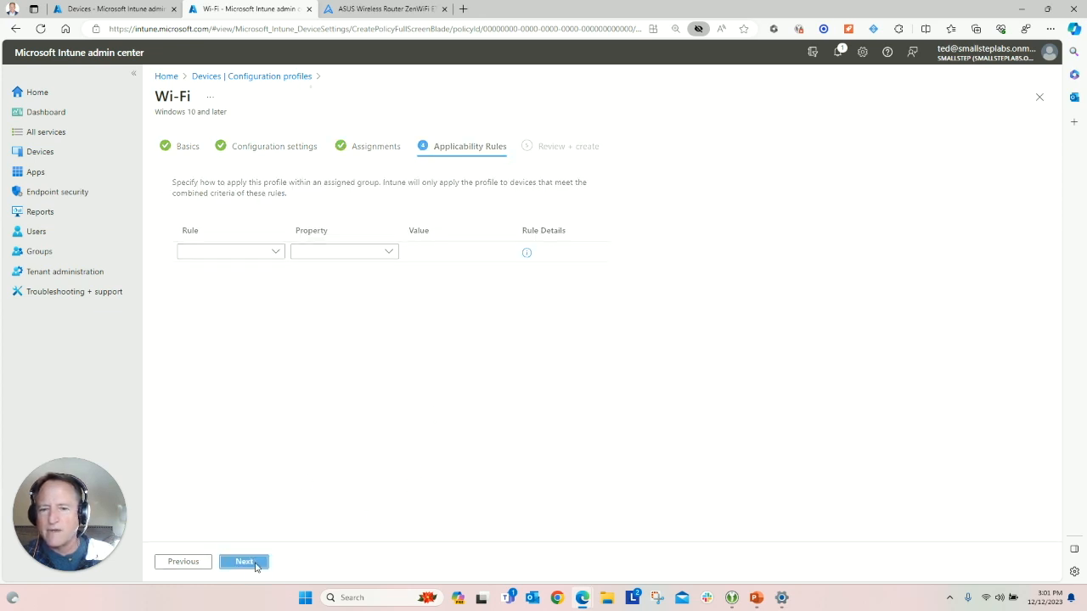
left_click(180, 562)
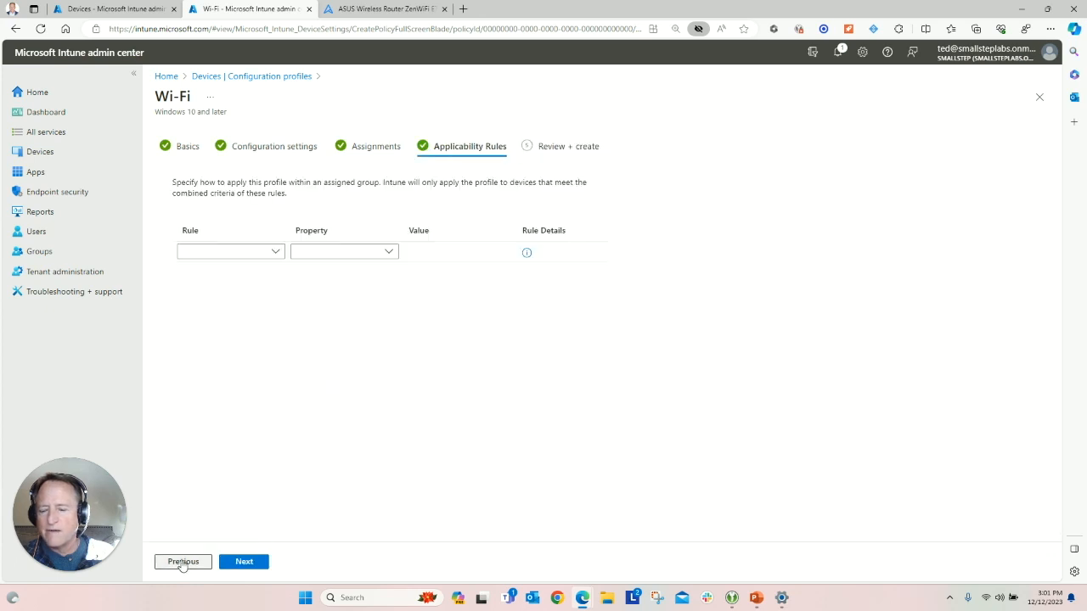
left_click(246, 564)
left_click(243, 562)
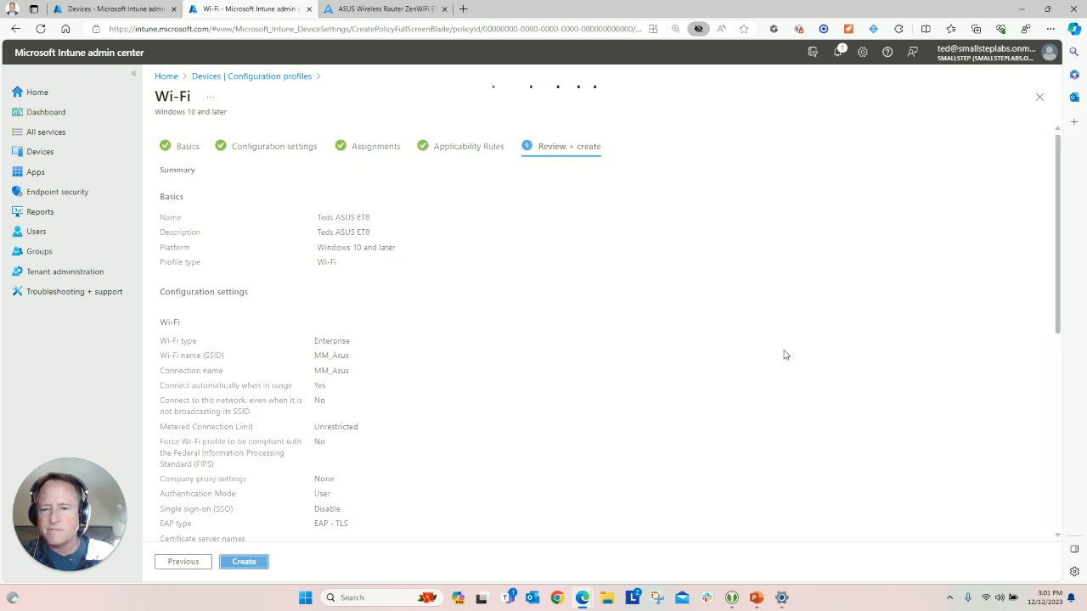
scroll(655, 319, "down", 3)
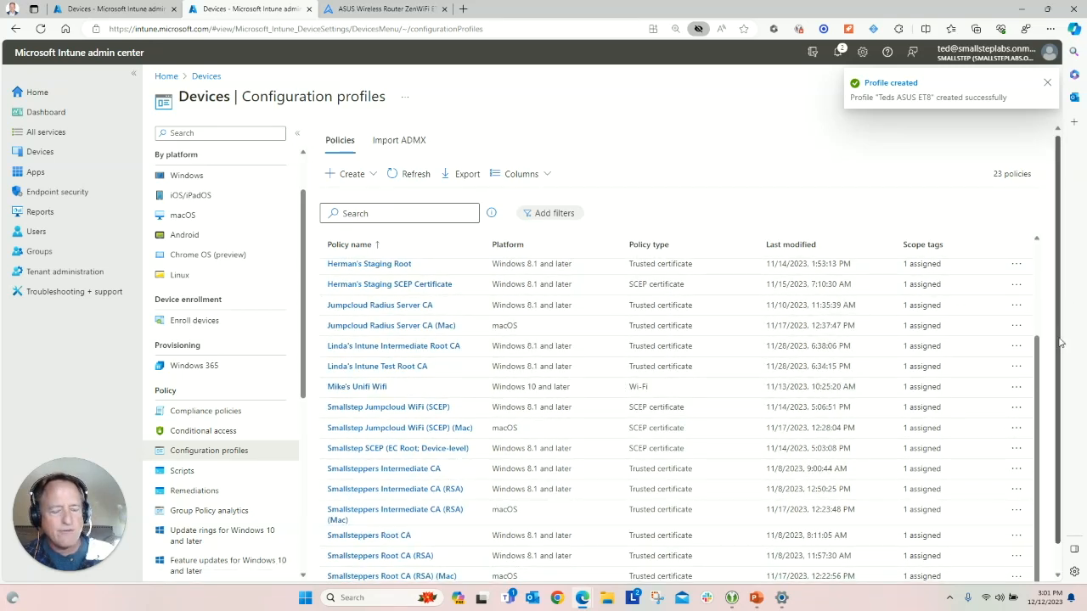
Step: Filter policies by 'Ted', open Teds ASUS ET8, and review its EAP-TLS Wi-Fi settings
scroll(595, 459, "down", 1)
scroll(497, 393, "up", 4)
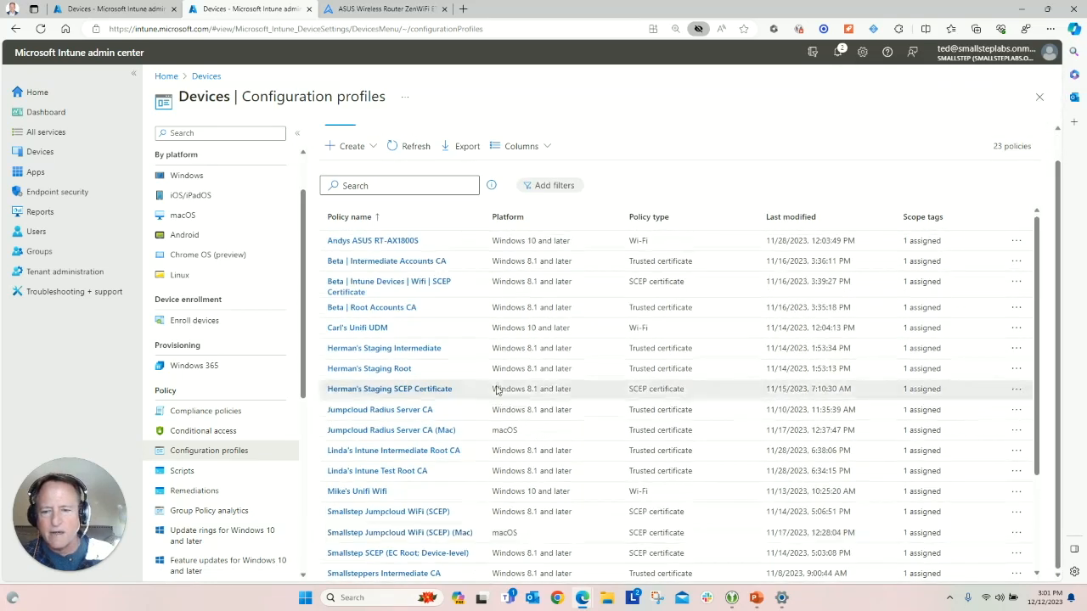
left_click(415, 175)
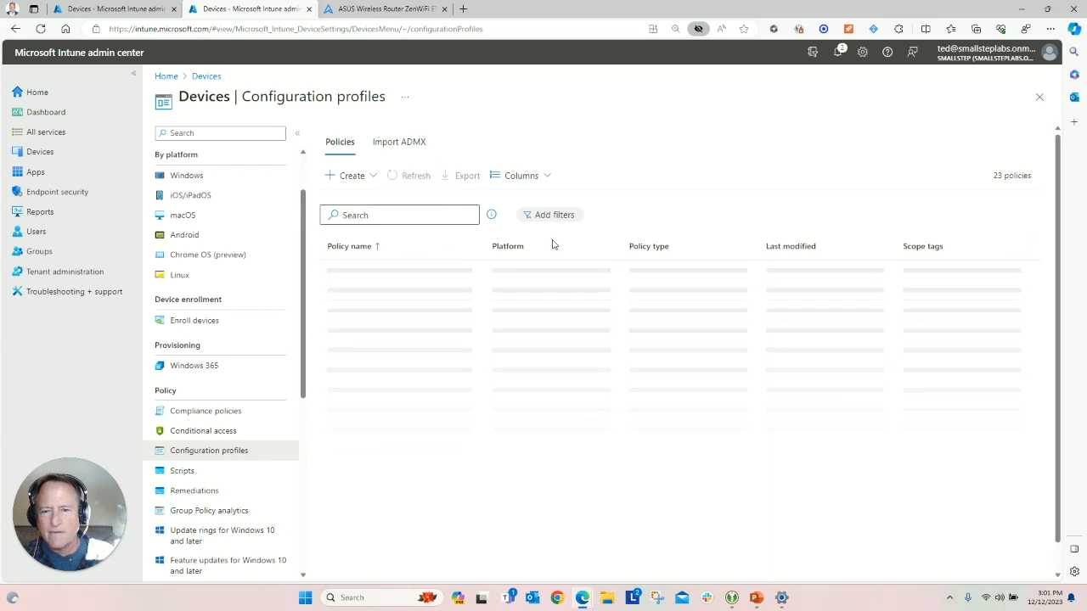
left_click(403, 215)
type("Ted")
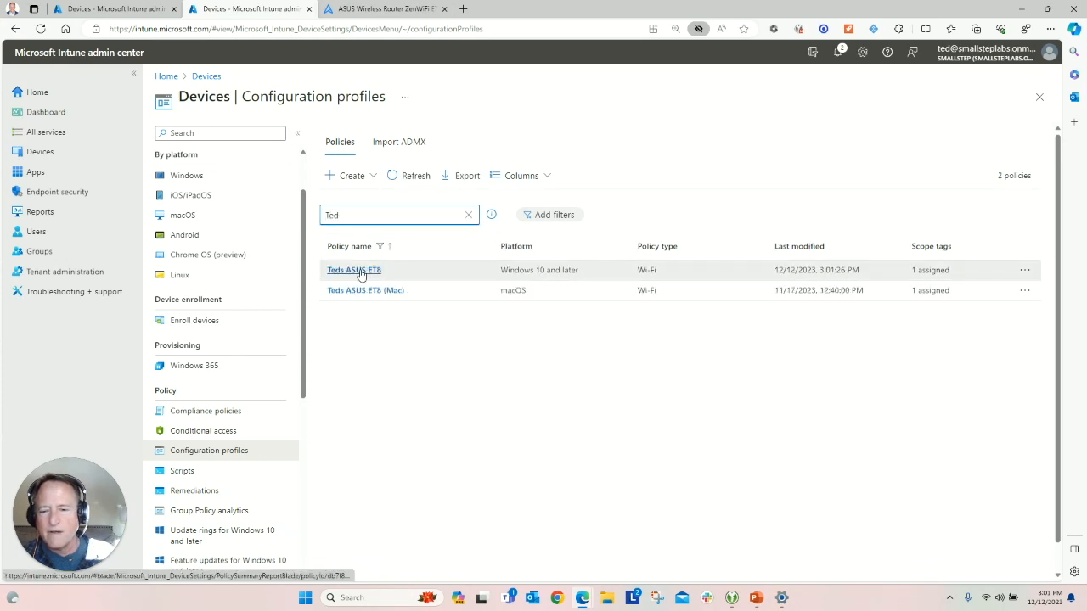
left_click(354, 271)
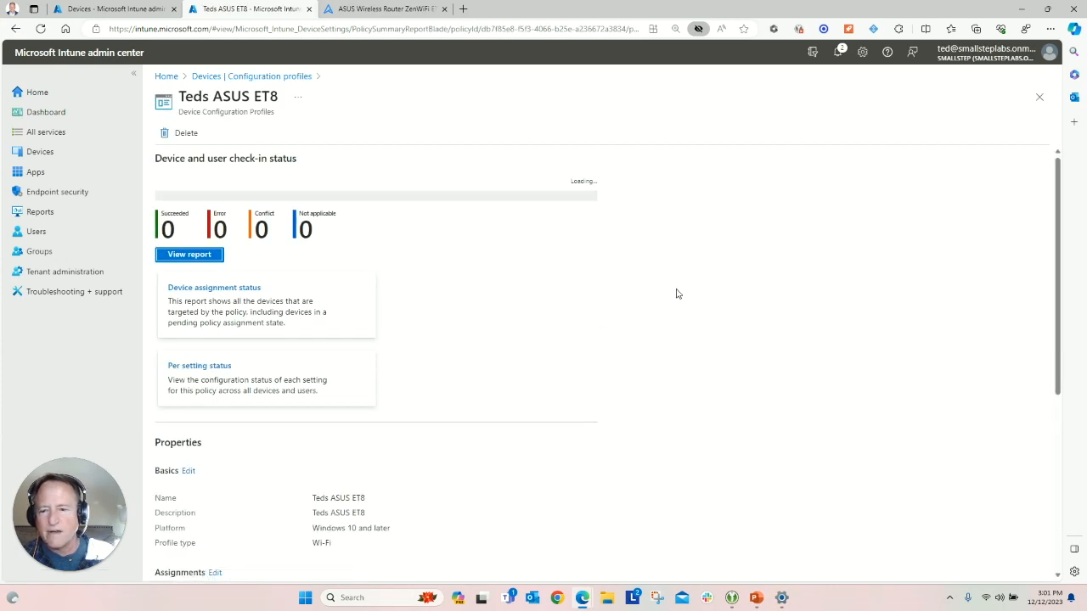
scroll(541, 311, "down", 4)
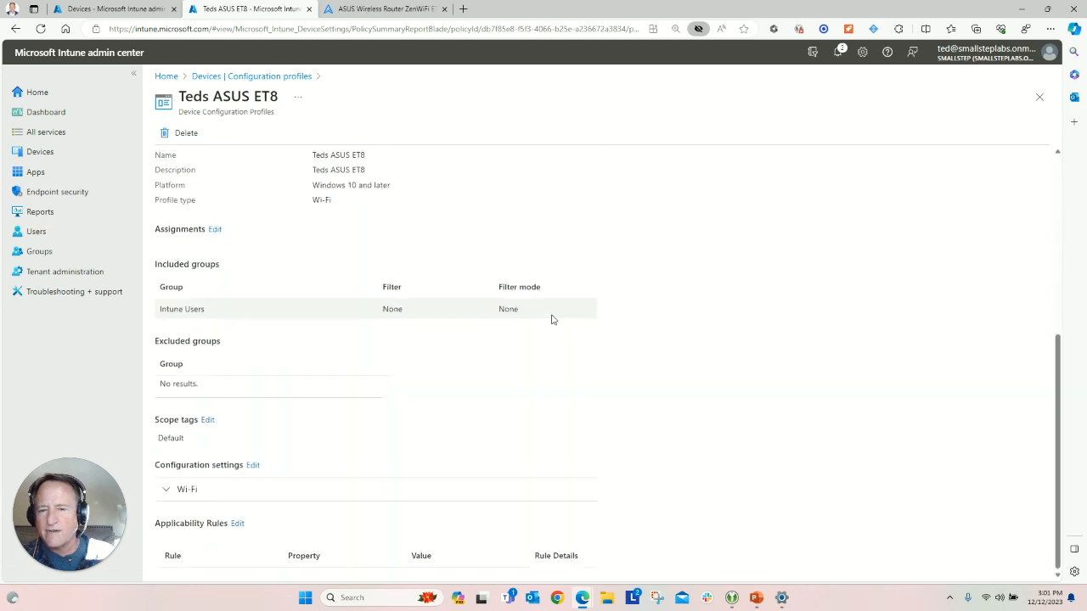
left_click(227, 492)
scroll(620, 451, "down", 4)
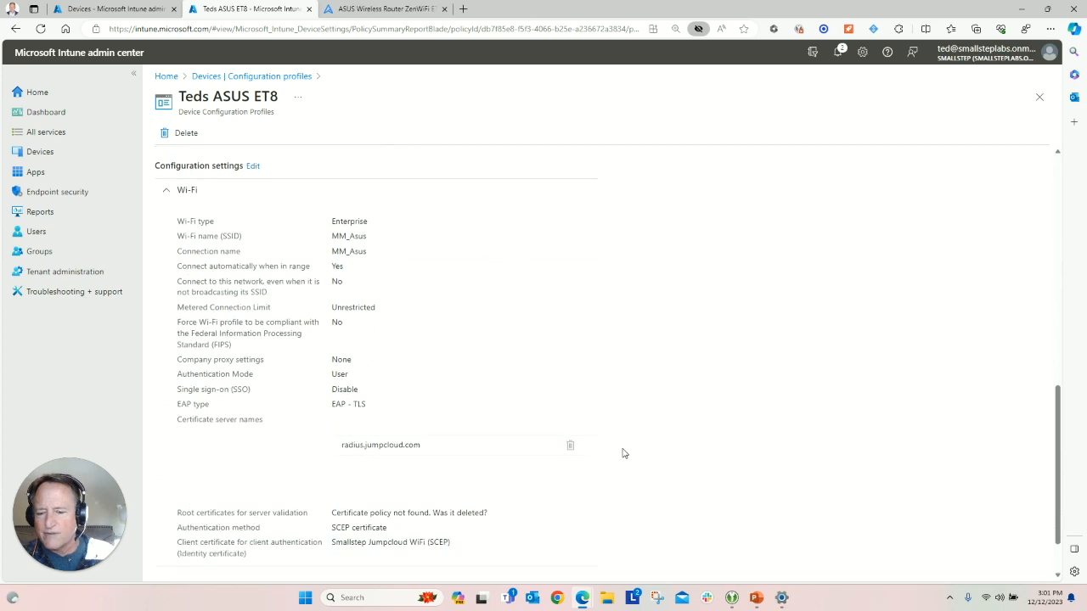
scroll(623, 454, "up", 3)
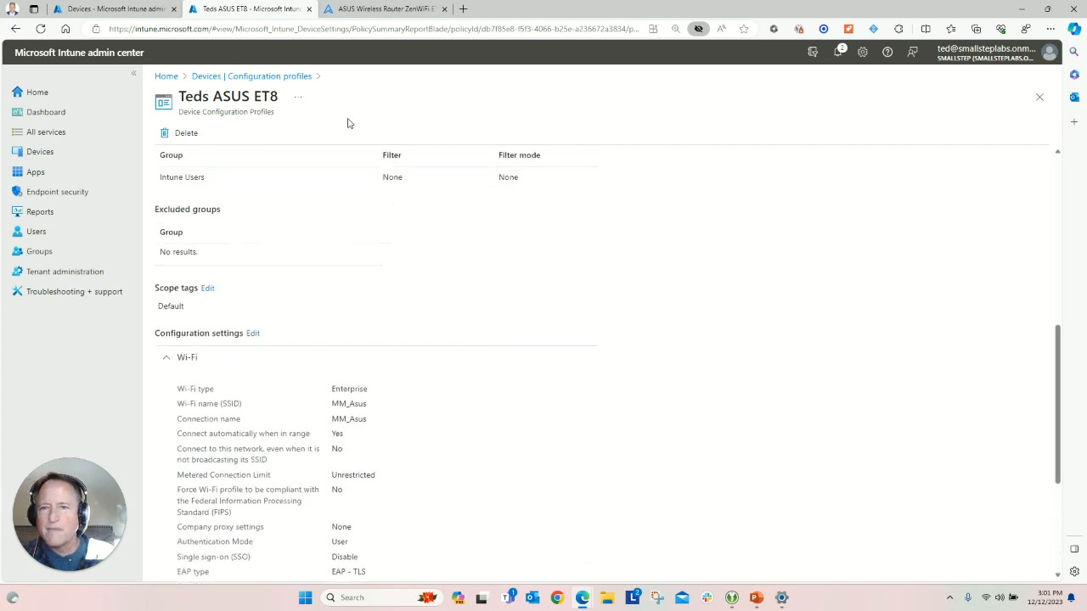
Step: Close the profile tab and open Windows Settings' Network & internet page showing MM_Asus_24G
left_click(309, 9)
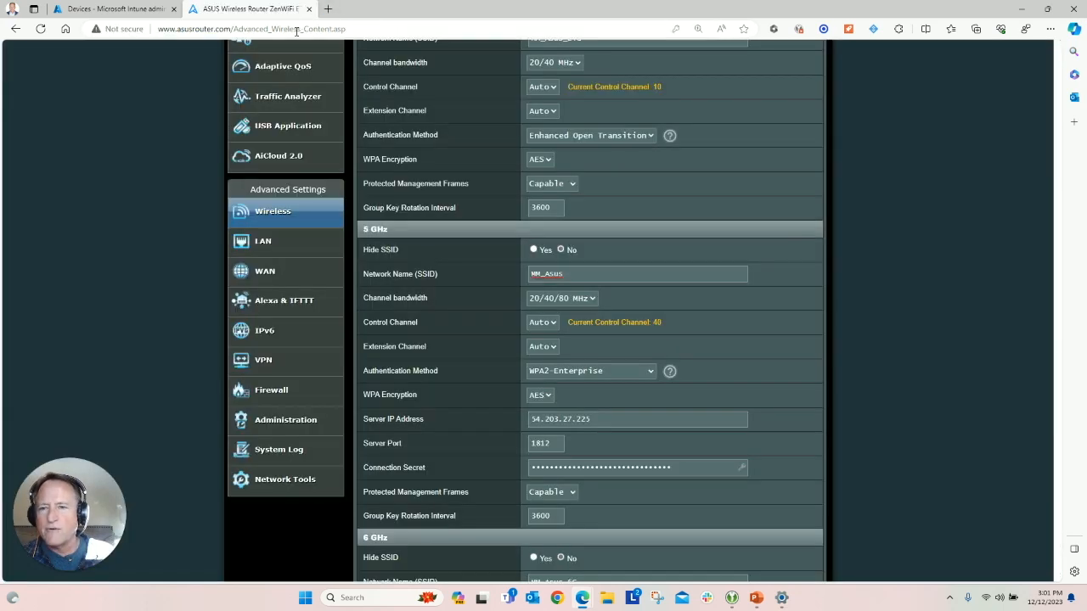
left_click(304, 598)
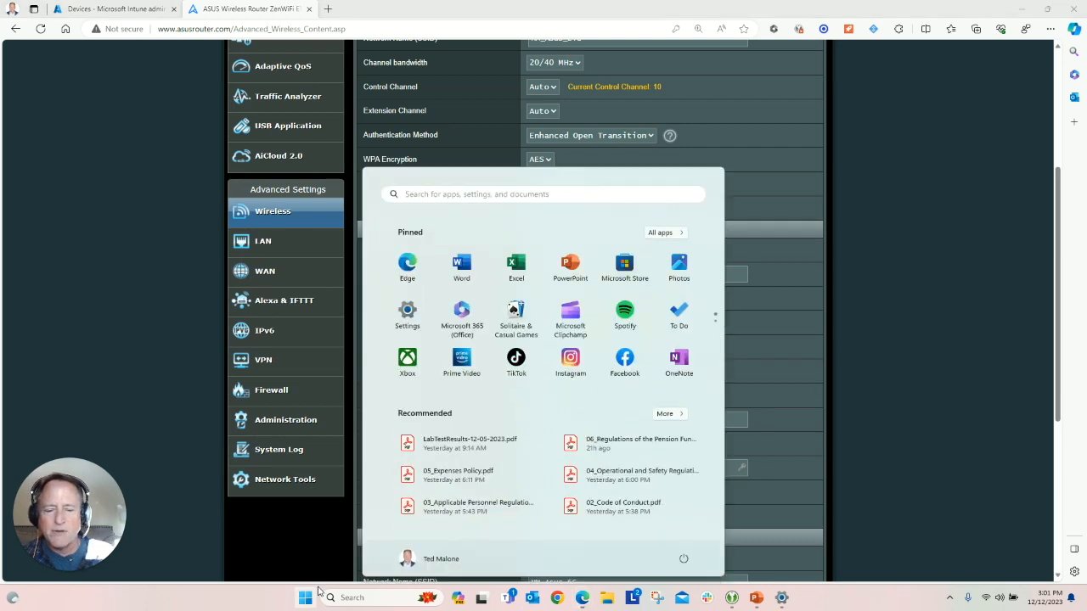
left_click(399, 312)
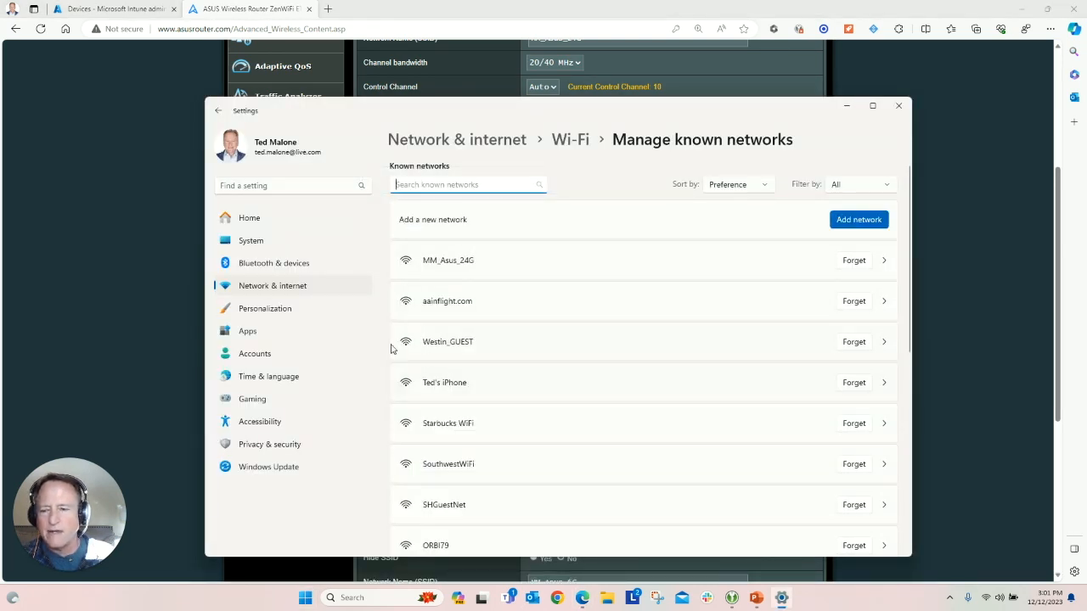
left_click(282, 288)
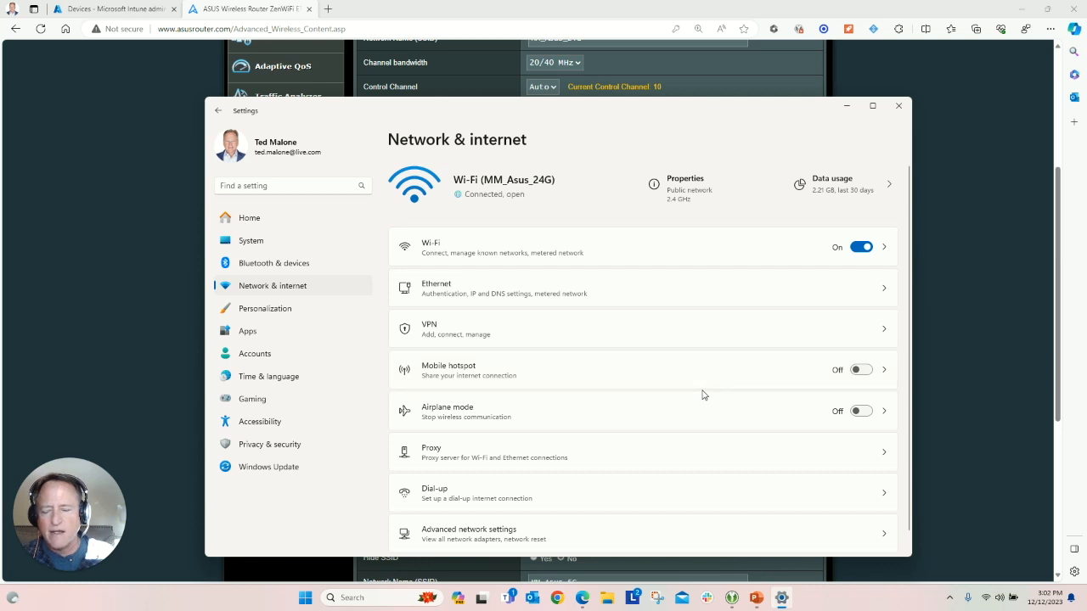
scroll(702, 395, "down", 1)
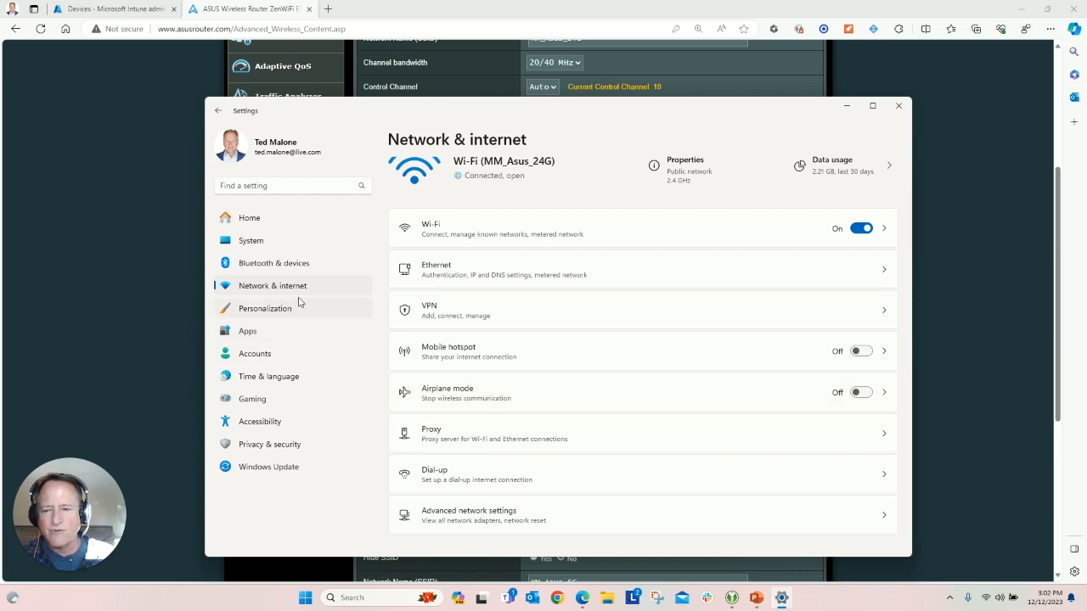
Step: Open Accounts > Access work or school and start connecting a work account
left_click(293, 356)
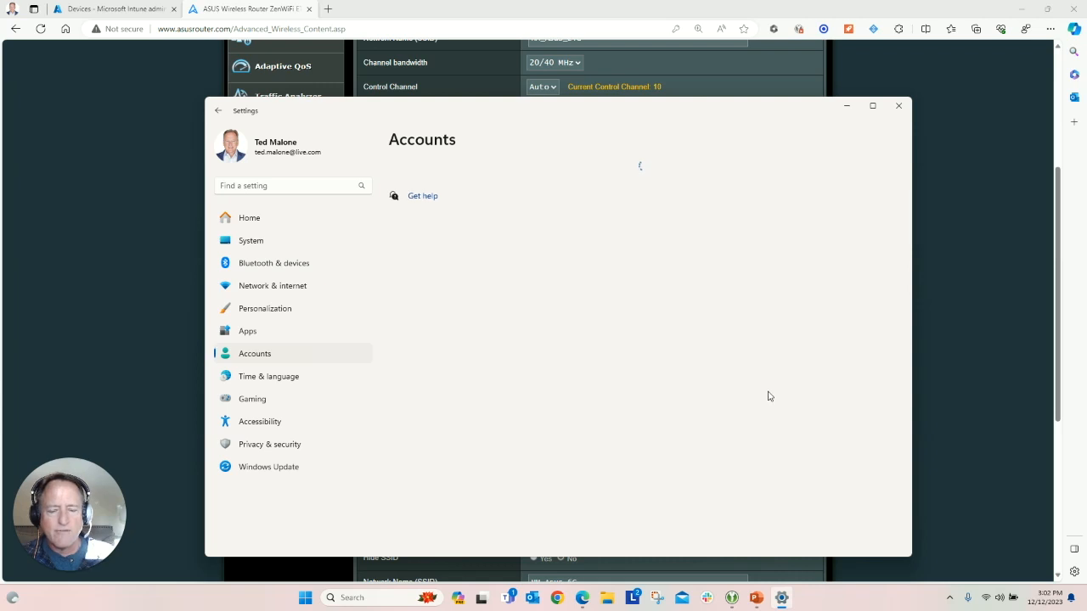
scroll(768, 396, "down", 5)
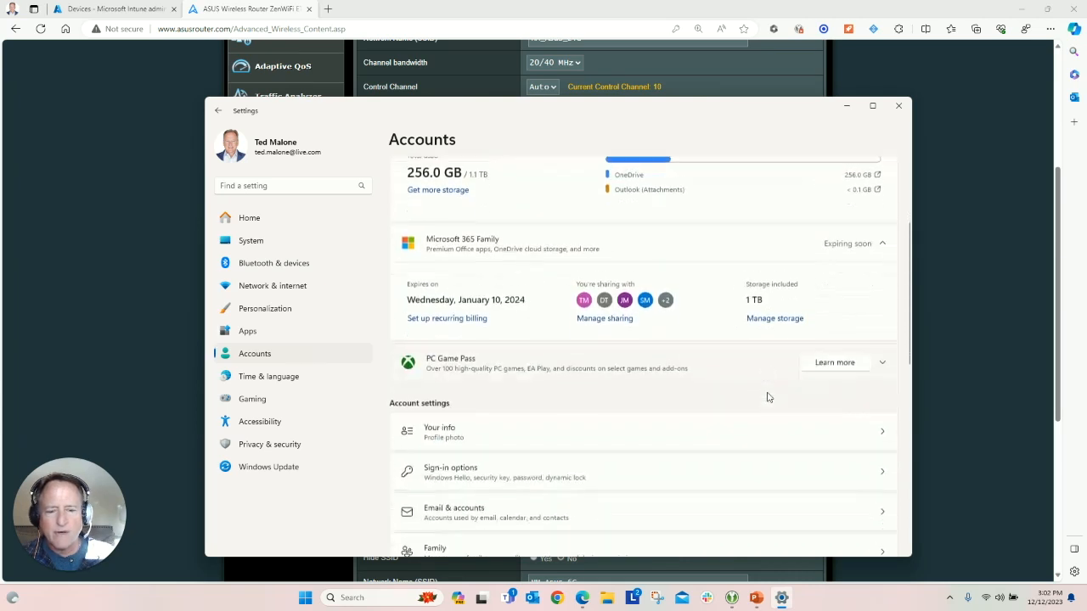
left_click(511, 421)
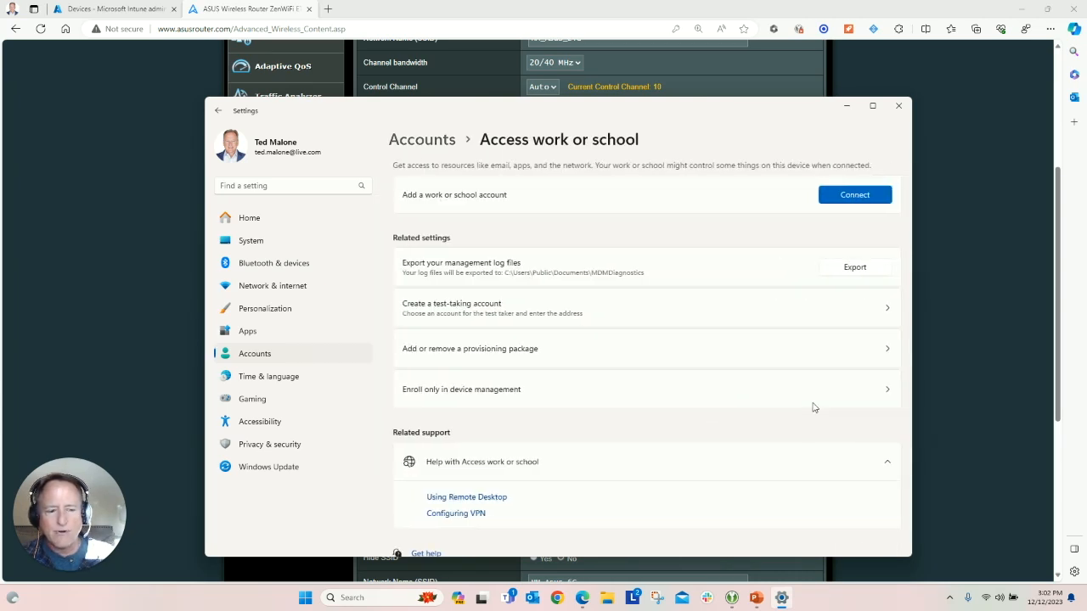
left_click(862, 197)
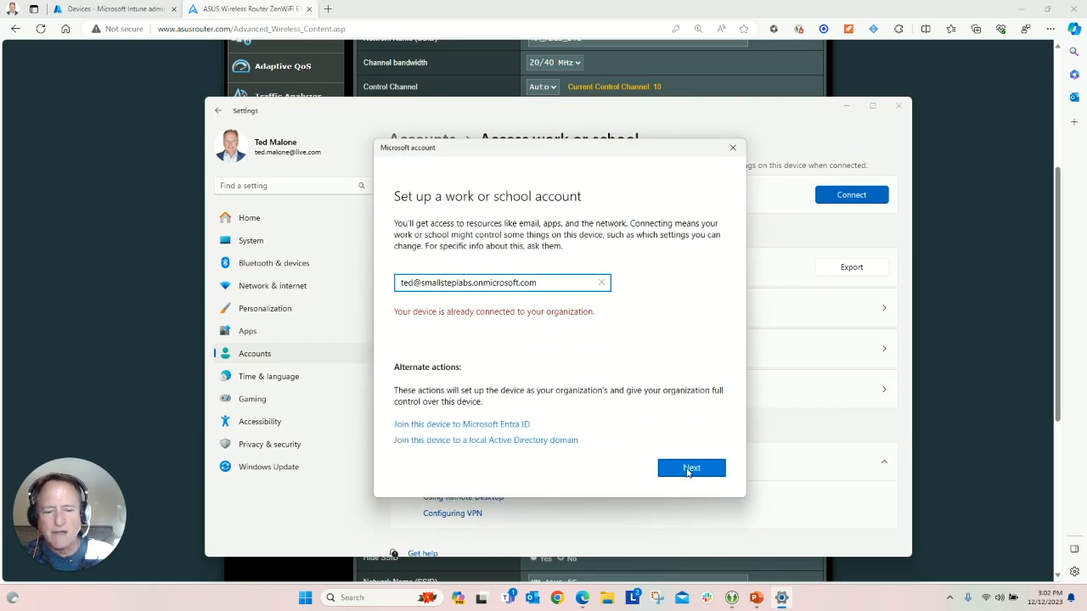
Step: Sign in with the work account password and authenticator code, then dismiss the success confirmation
left_click(690, 468)
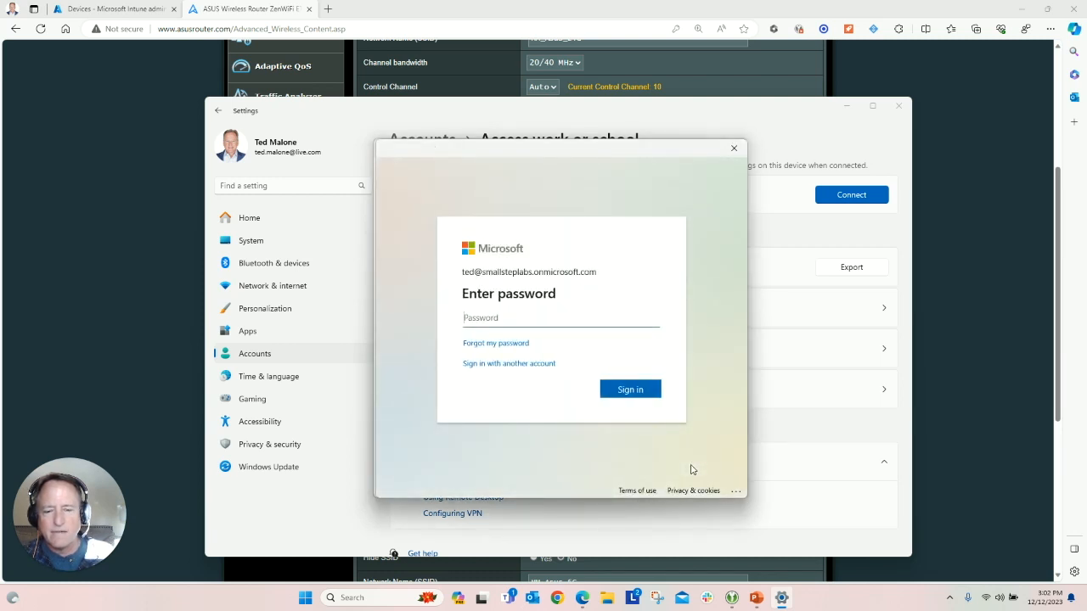
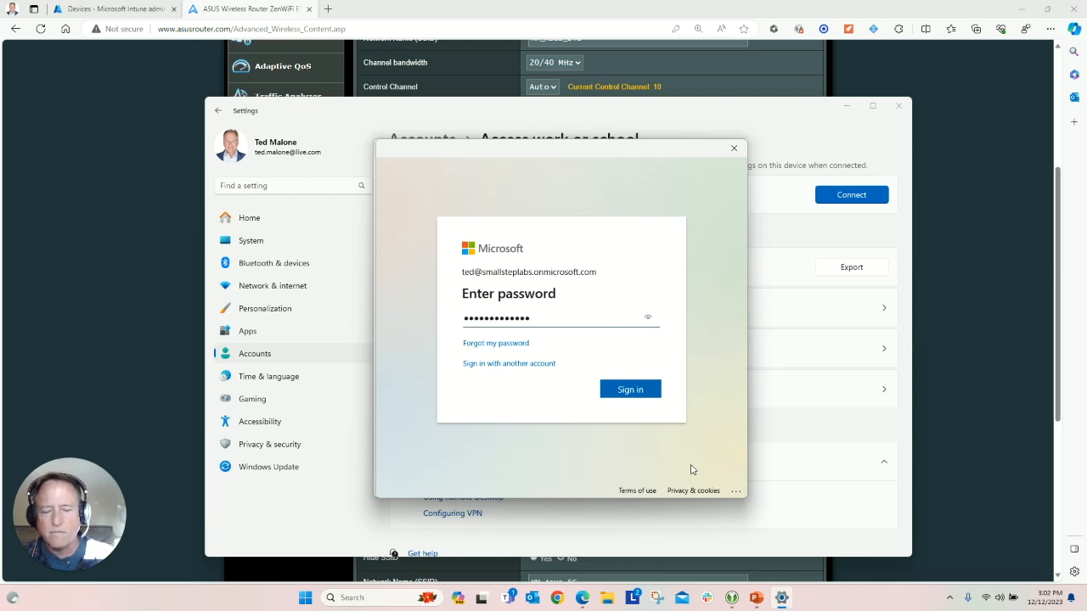
key("Return")
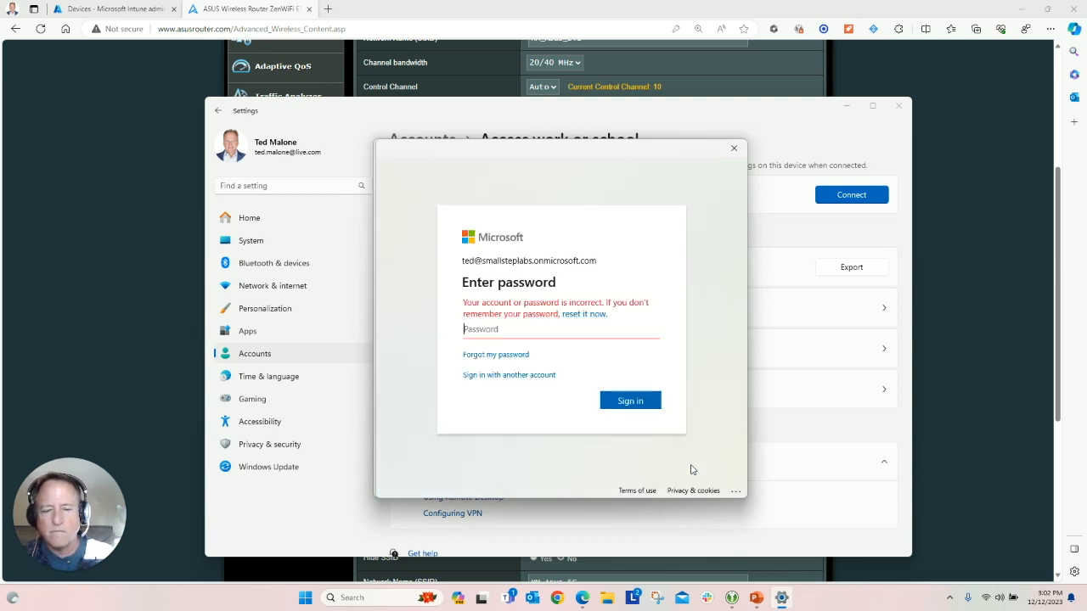
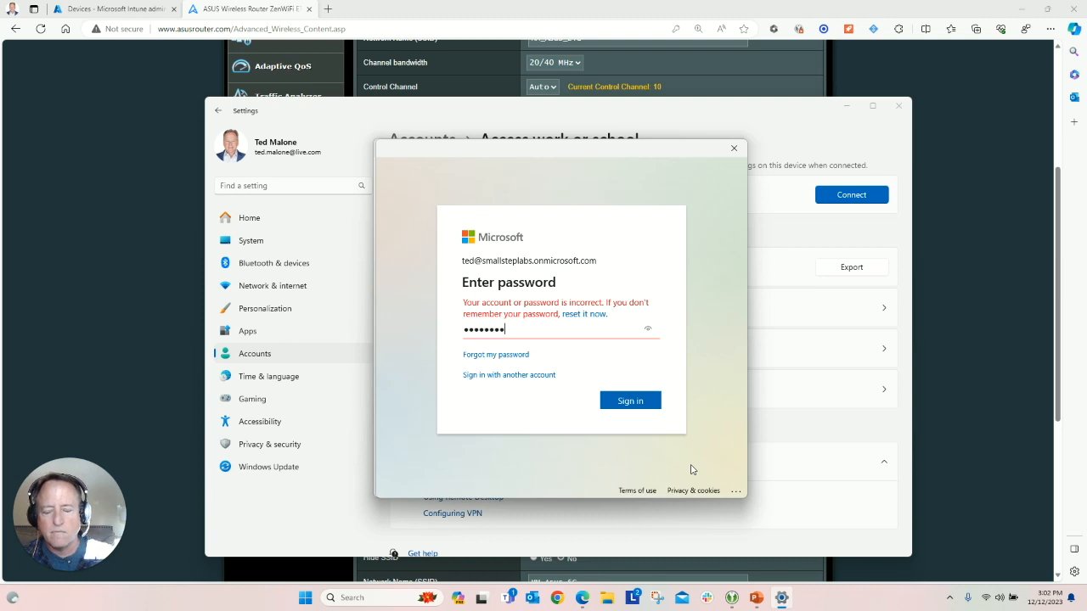
key("Return")
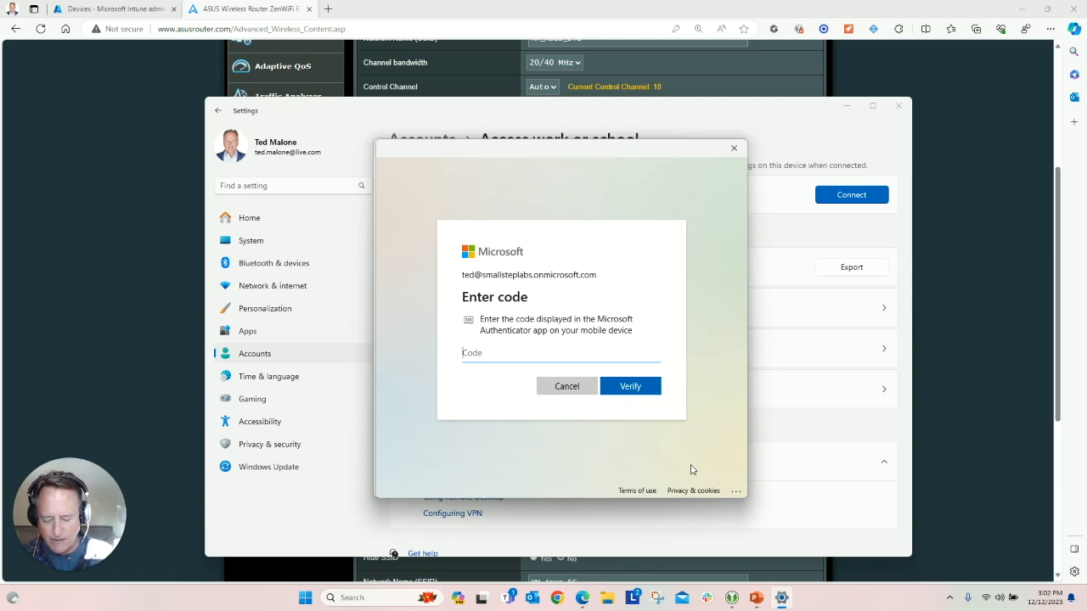
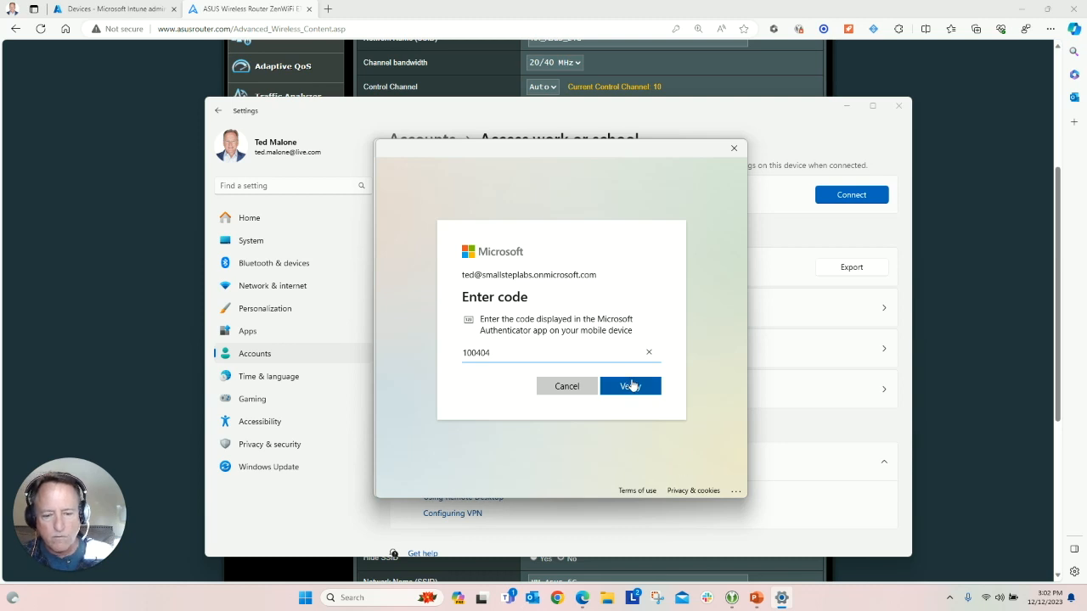
left_click(629, 386)
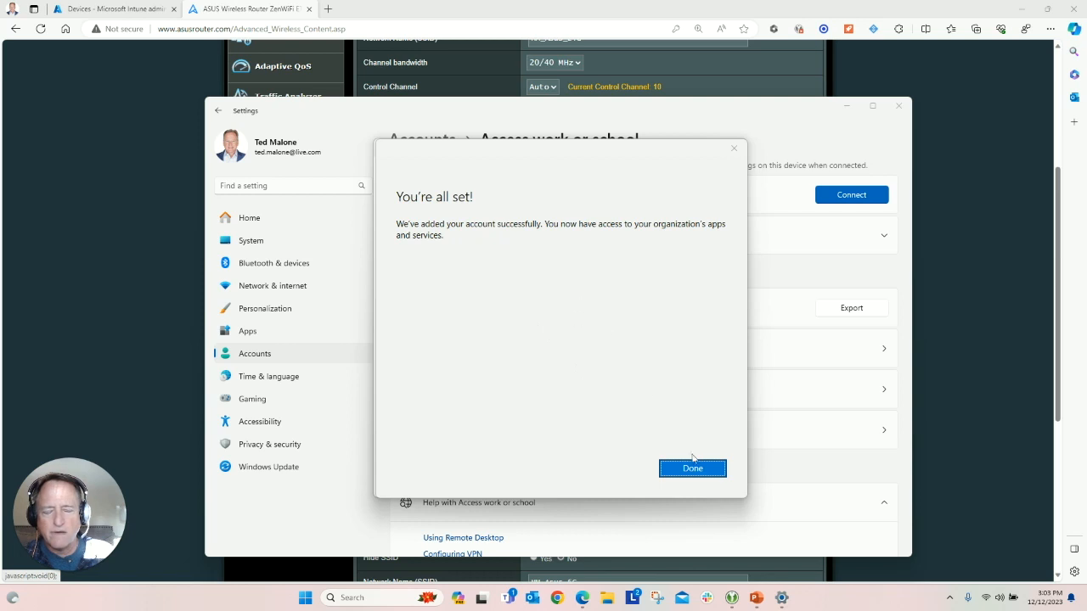
left_click(692, 470)
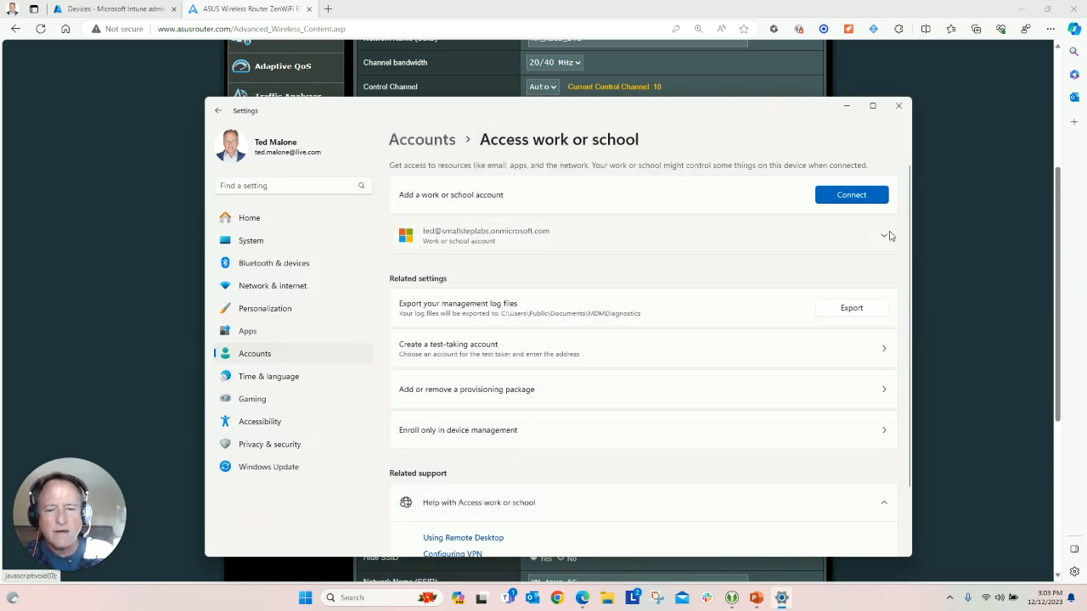
Step: Confirm the work account is managed by Smallstep, close Settings, and search for certmgr.msc
left_click(886, 236)
left_click(825, 274)
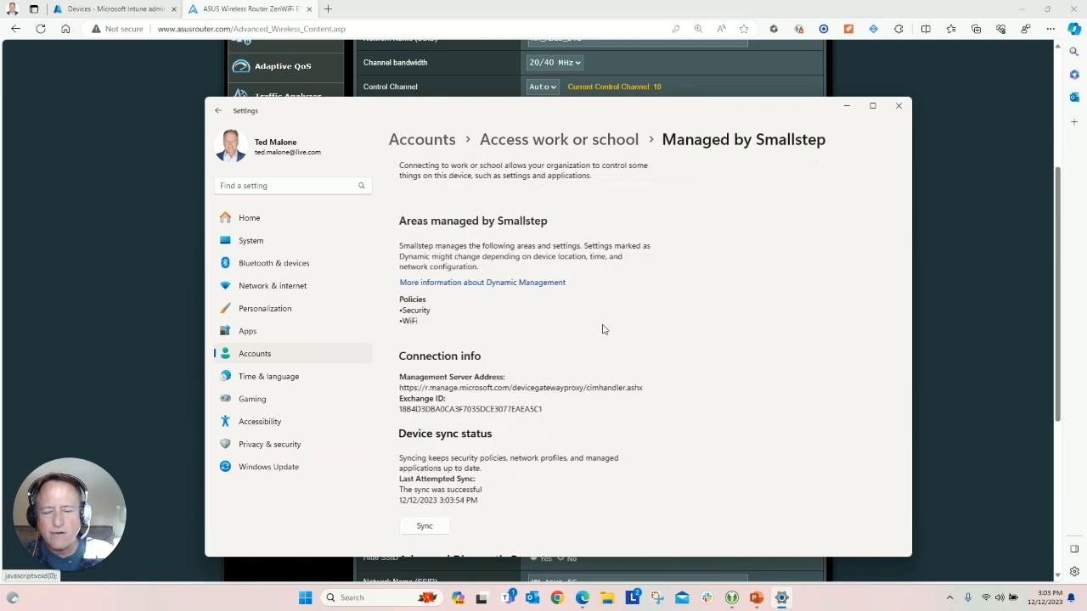
scroll(594, 357, "down", 2)
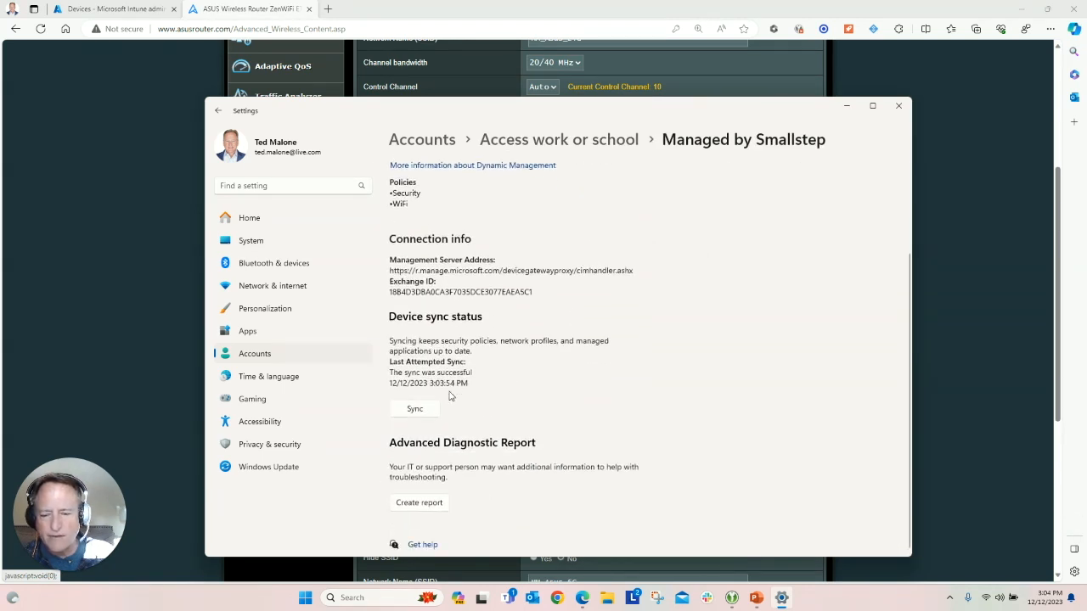
left_click(898, 105)
left_click(374, 598)
type("cert")
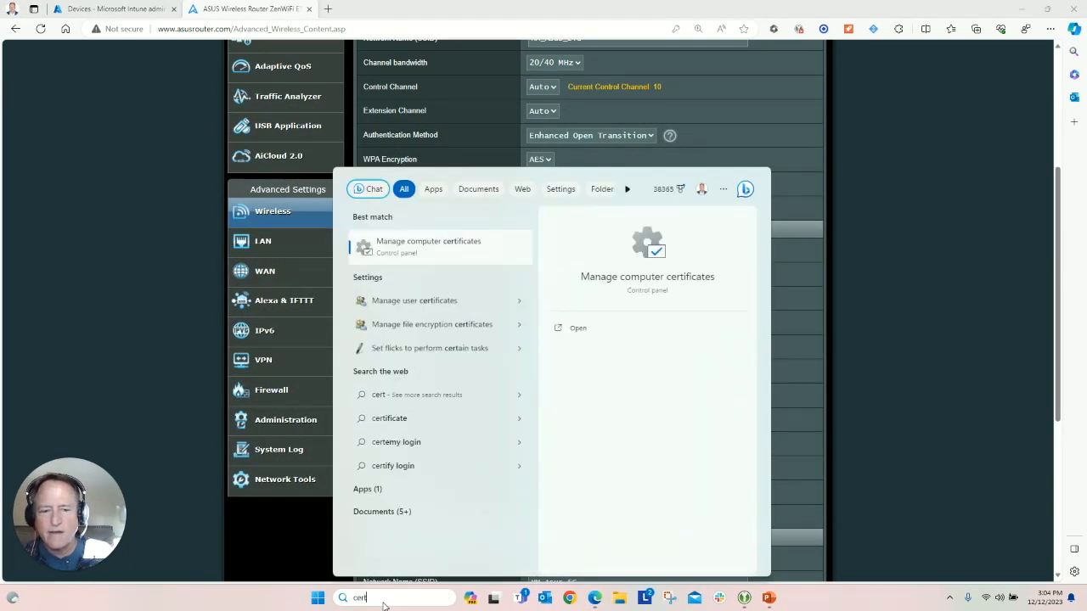
type("mgr.msc")
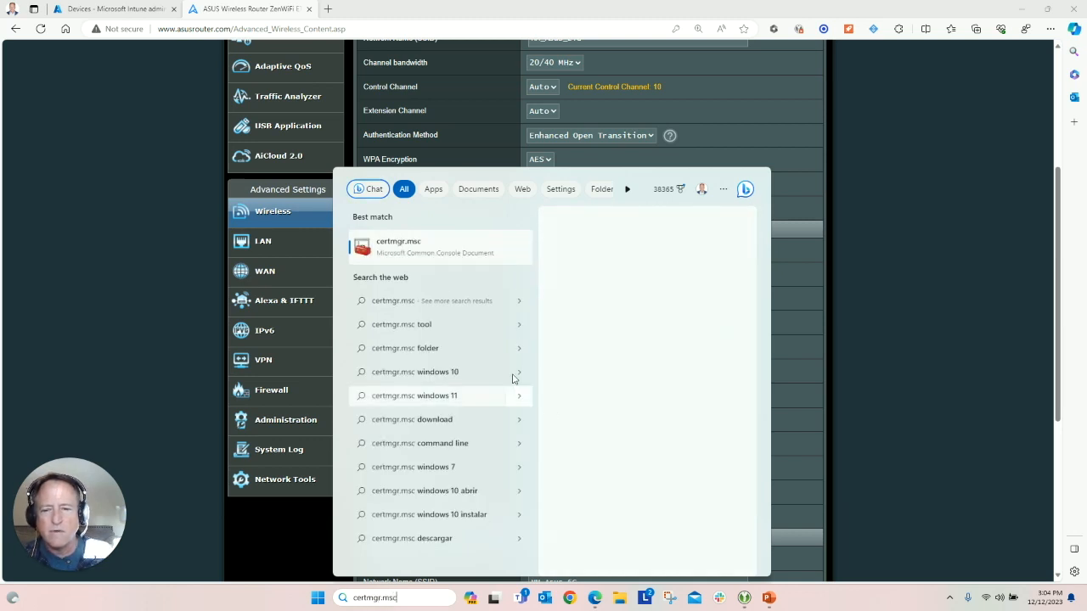
Step: Launch certmgr and show the Personal Certificates list with expiration dates visible
left_click(577, 362)
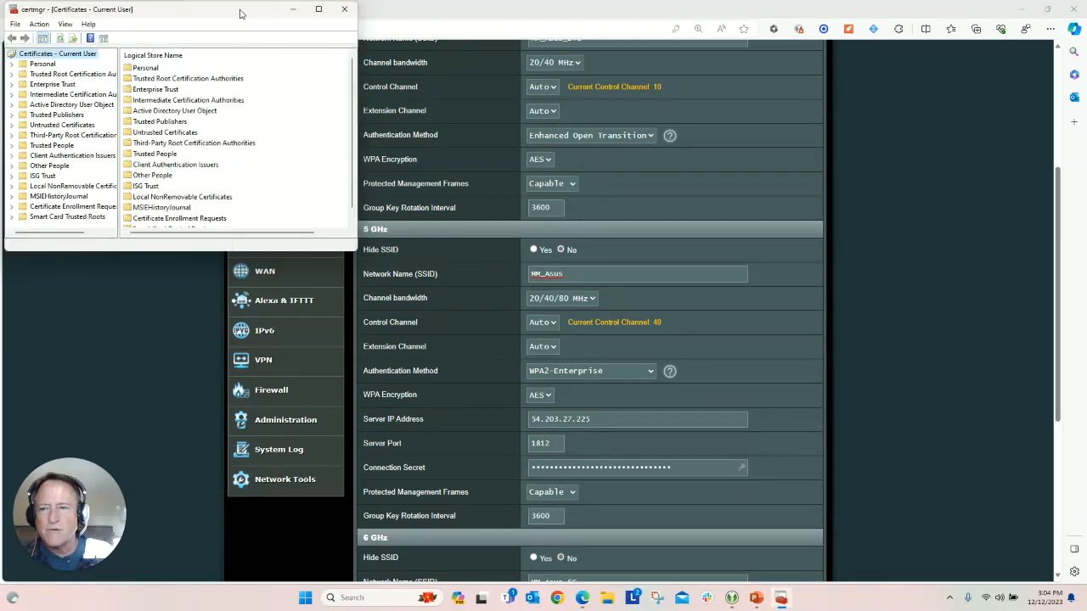
left_click_drag(245, 10, 562, 84)
left_click(363, 137)
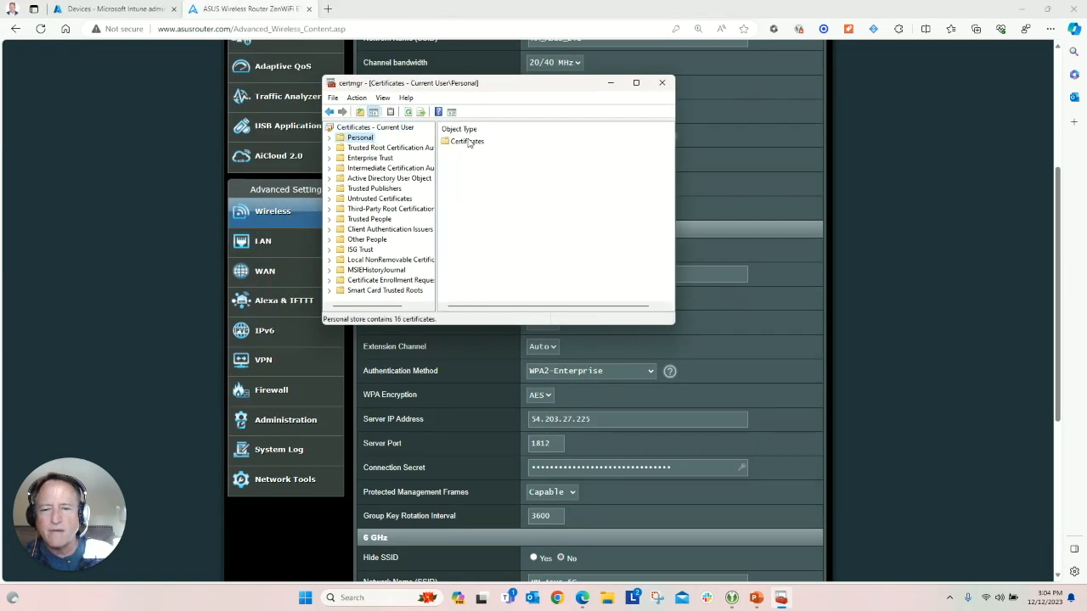
double_click(463, 141)
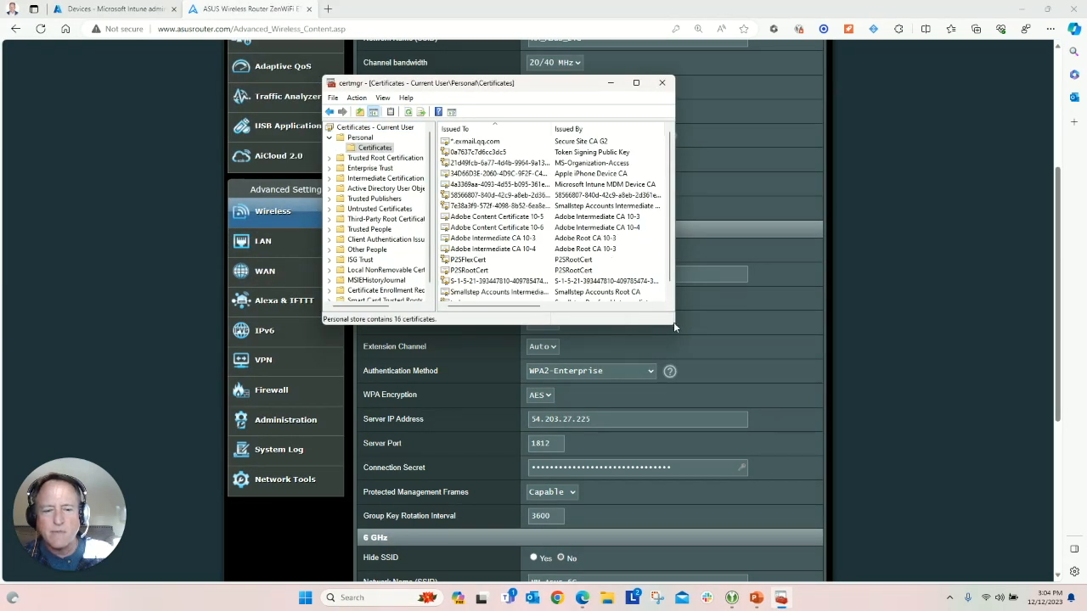
left_click_drag(676, 331, 710, 421)
Step: Check the Smallstep-issued certificate's certification path, then close Certificate Manager
double_click(475, 303)
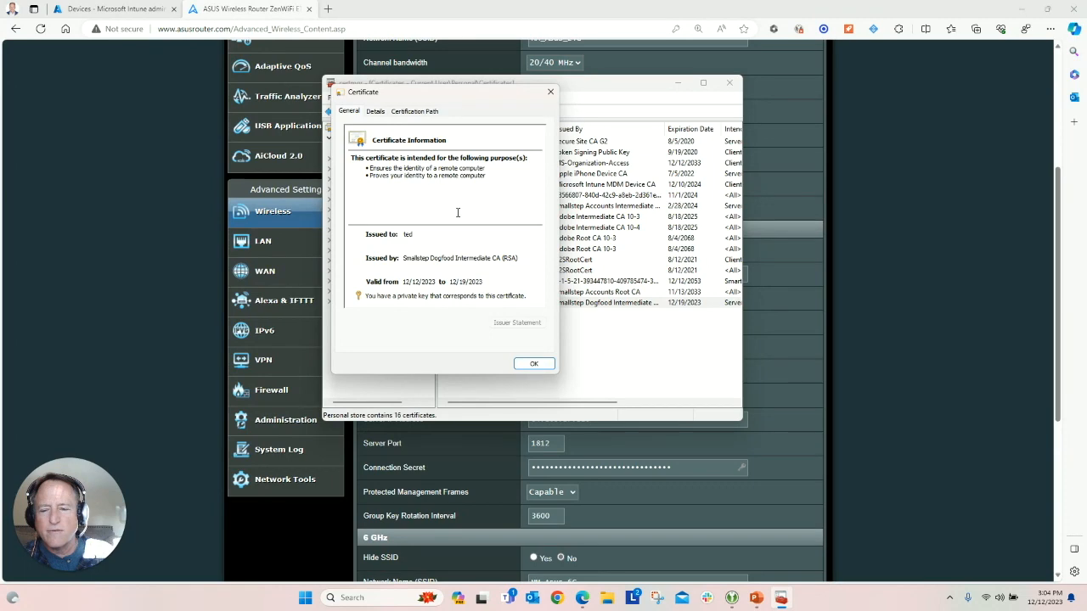
left_click(414, 111)
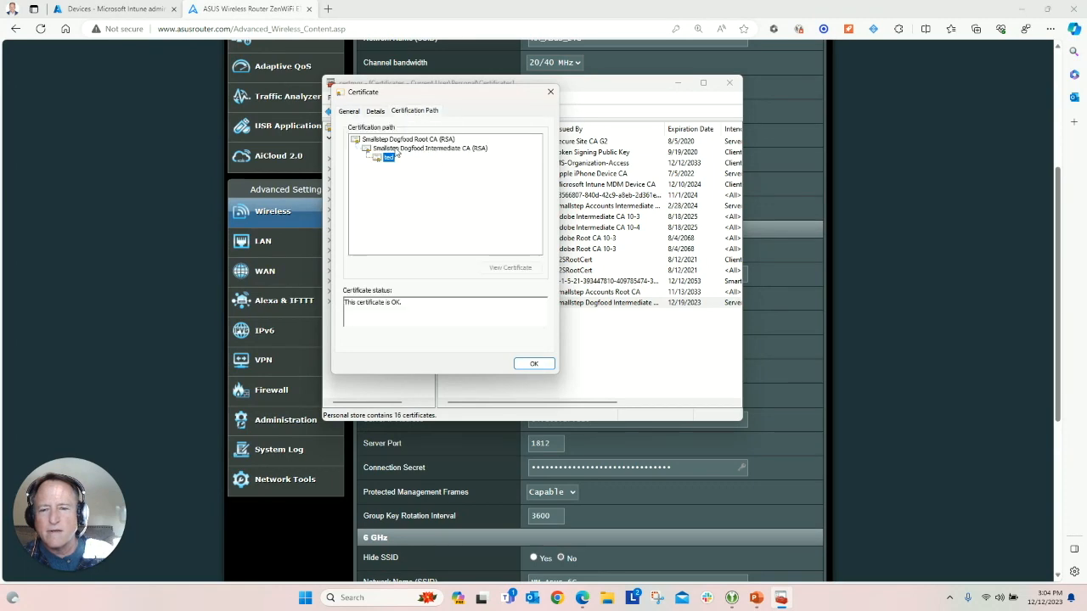
left_click(530, 363)
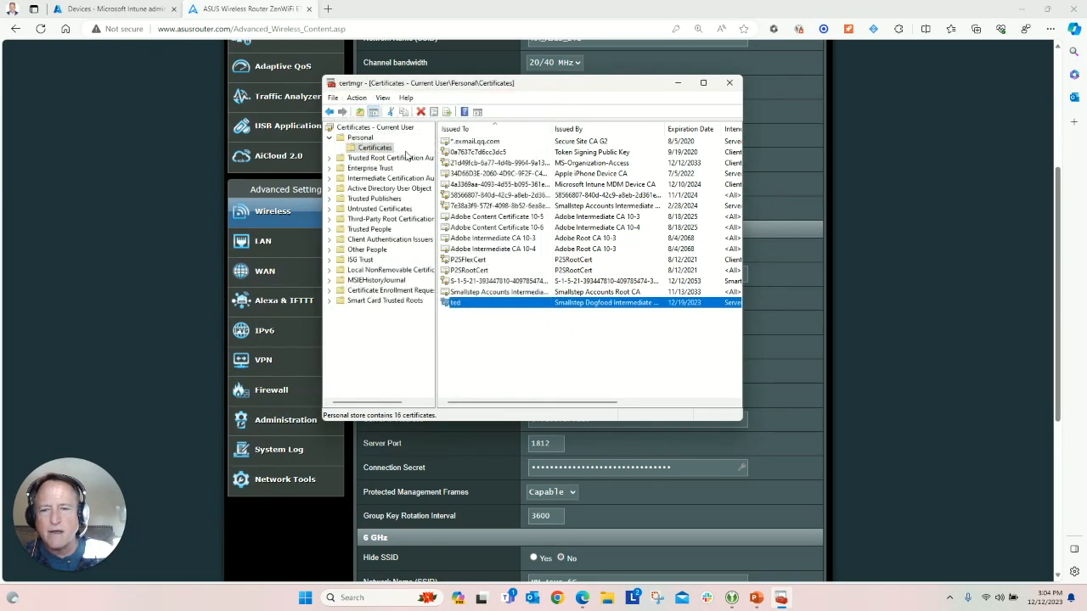
left_click(730, 83)
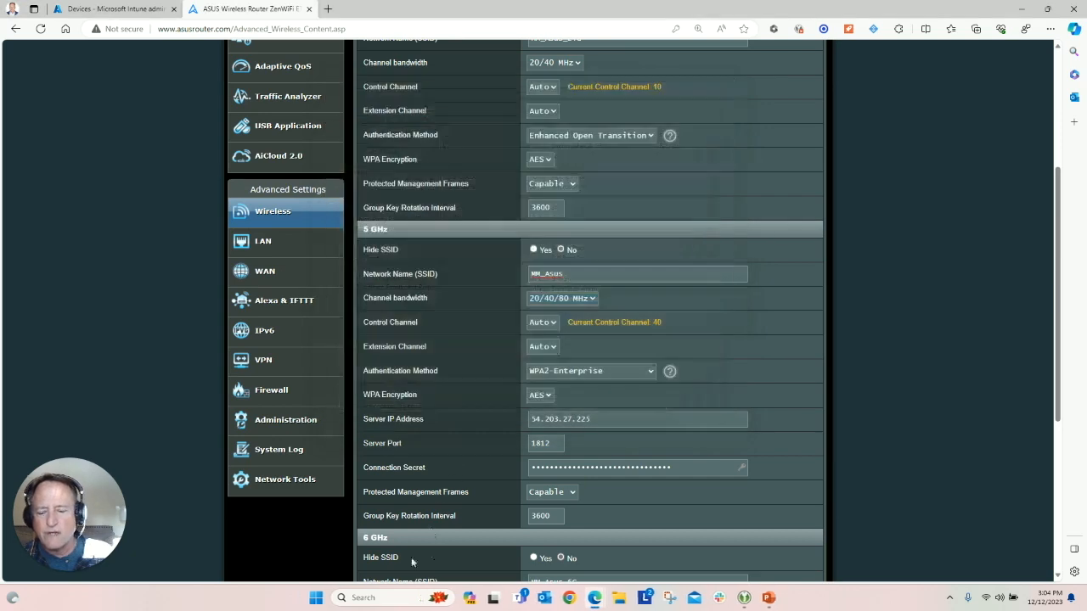
left_click(401, 595)
type("cert")
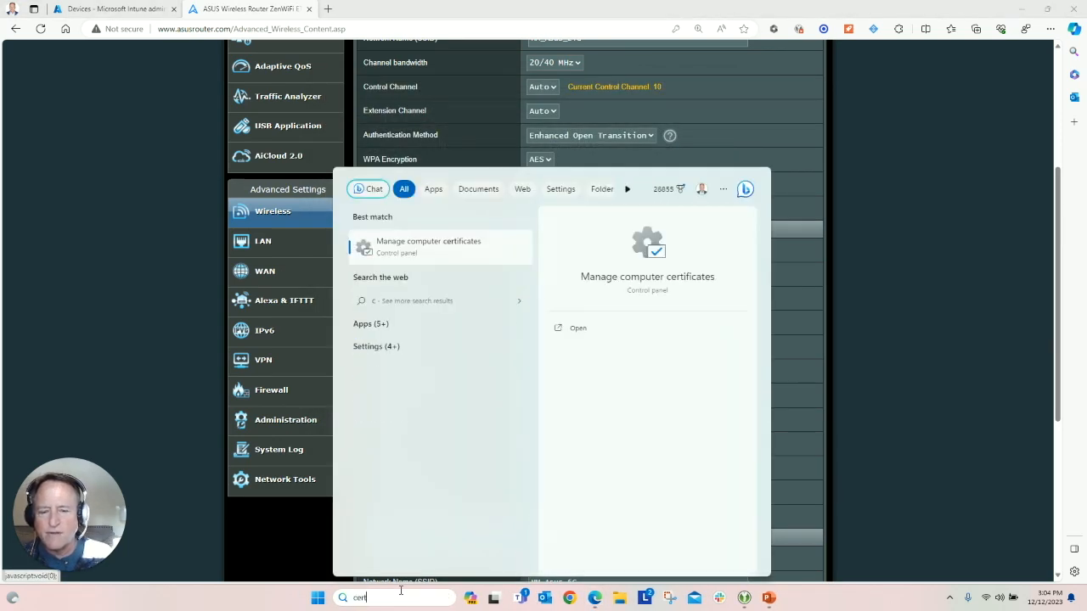
left_click(572, 329)
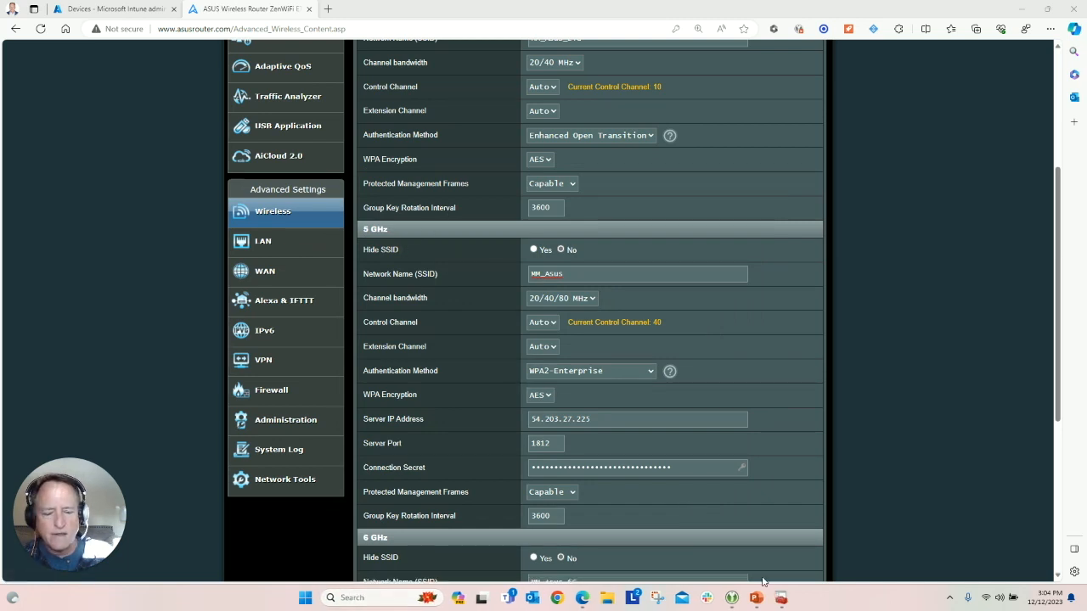
left_click(782, 598)
left_click_drag(178, 268, 429, 151)
left_click(285, 212)
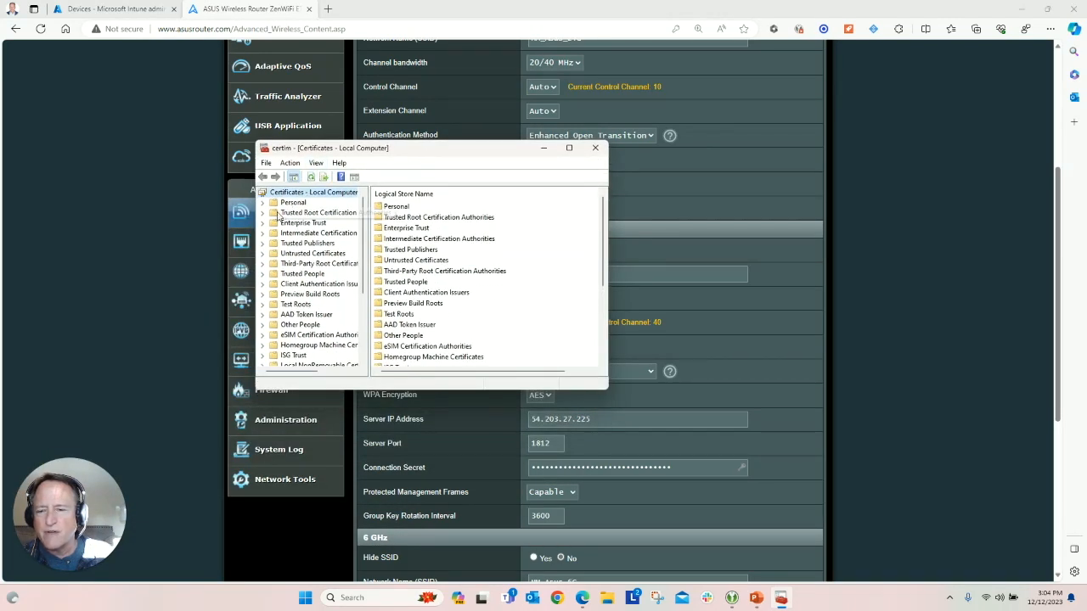
double_click(396, 206)
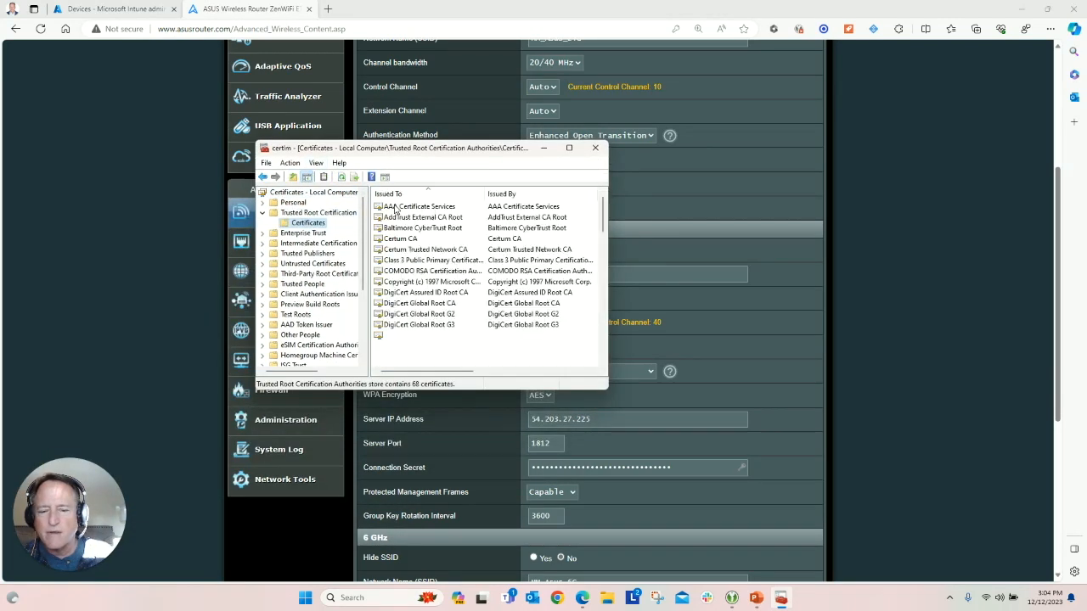
left_click_drag(608, 392, 792, 506)
scroll(633, 378, "down", 5)
scroll(633, 378, "down", 2)
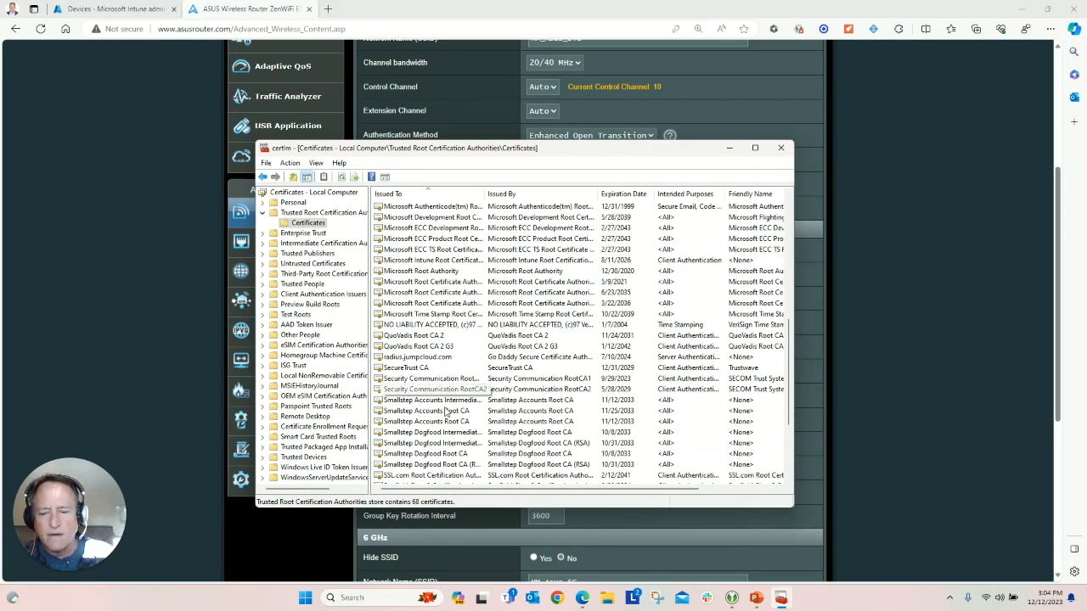
left_click(446, 411)
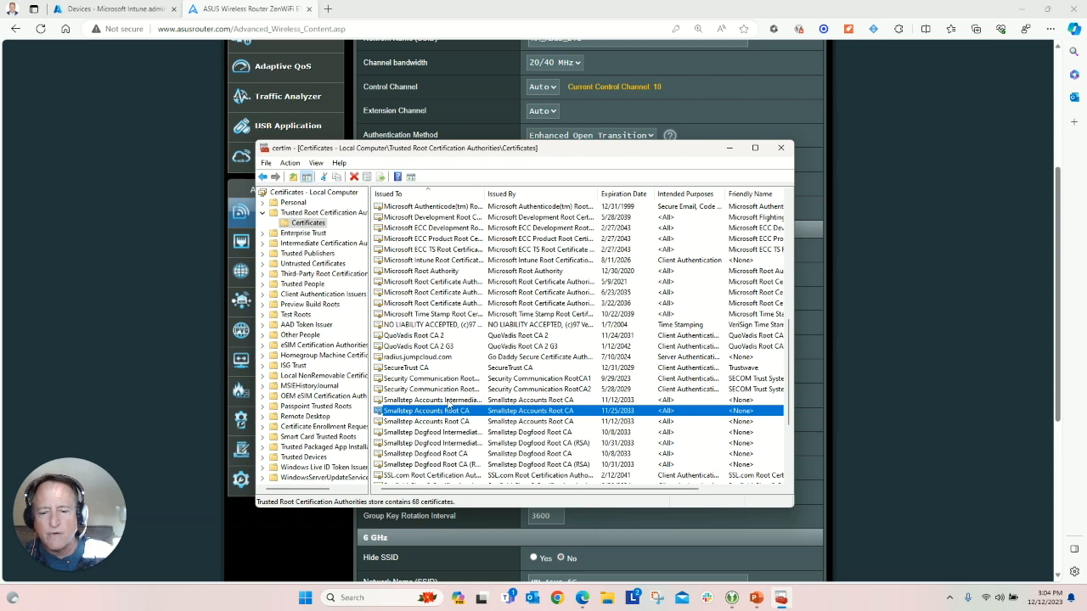
left_click(446, 401)
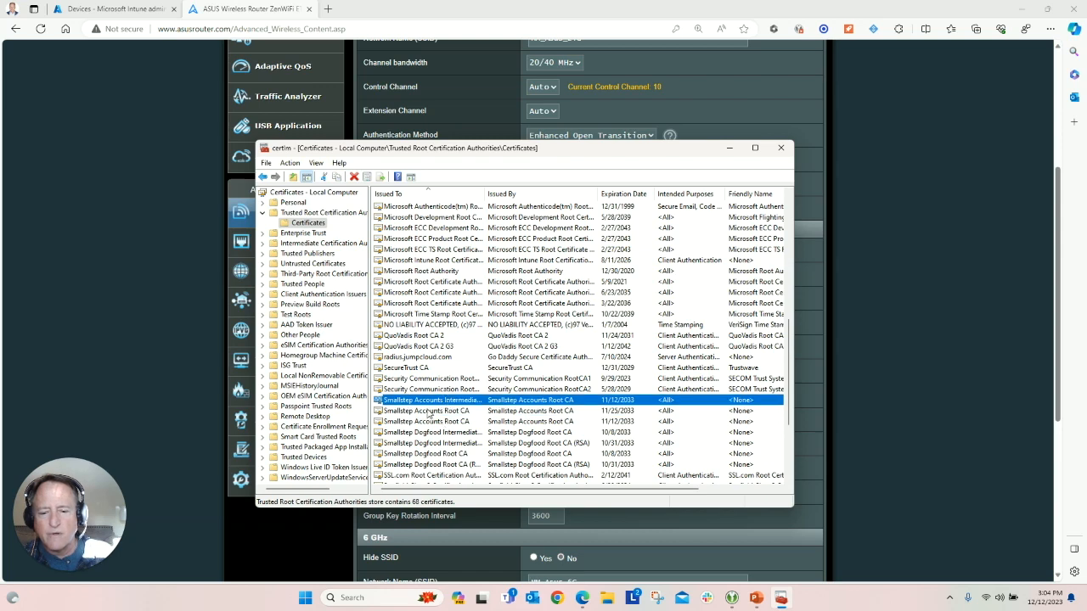
left_click(782, 149)
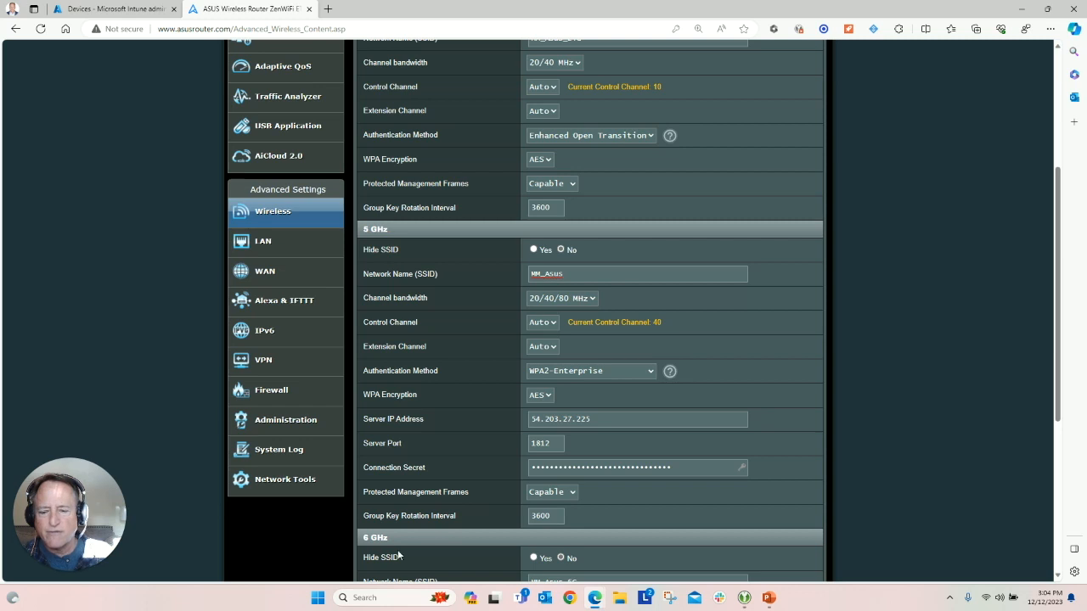
Step: Connect to the secured MM_Asus Wi-Fi network from Quick Settings, accepting the certificate prompt
left_click(949, 598)
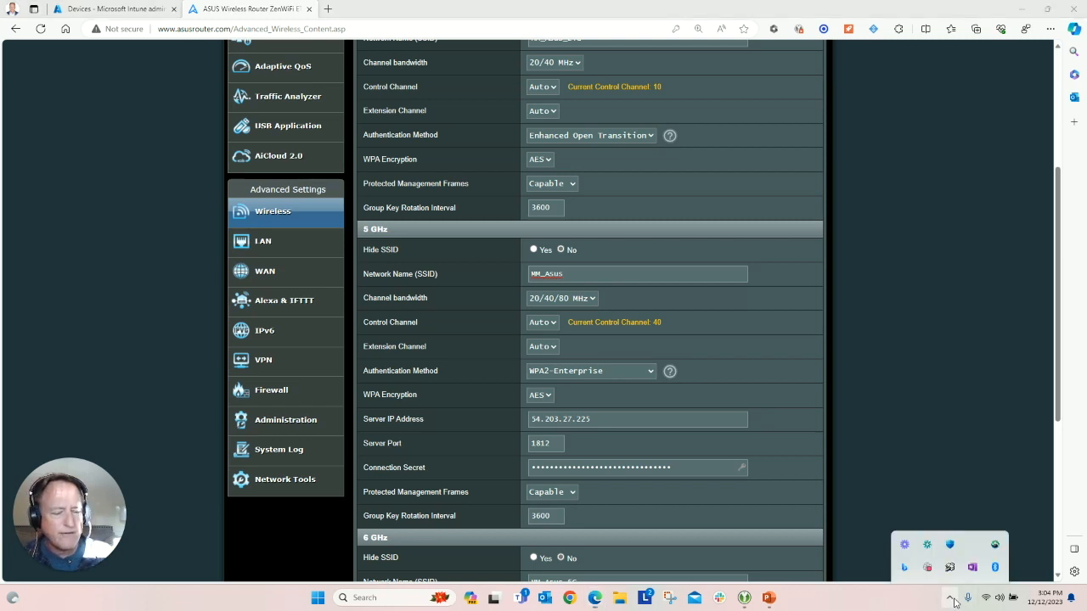
left_click(998, 598)
left_click(931, 382)
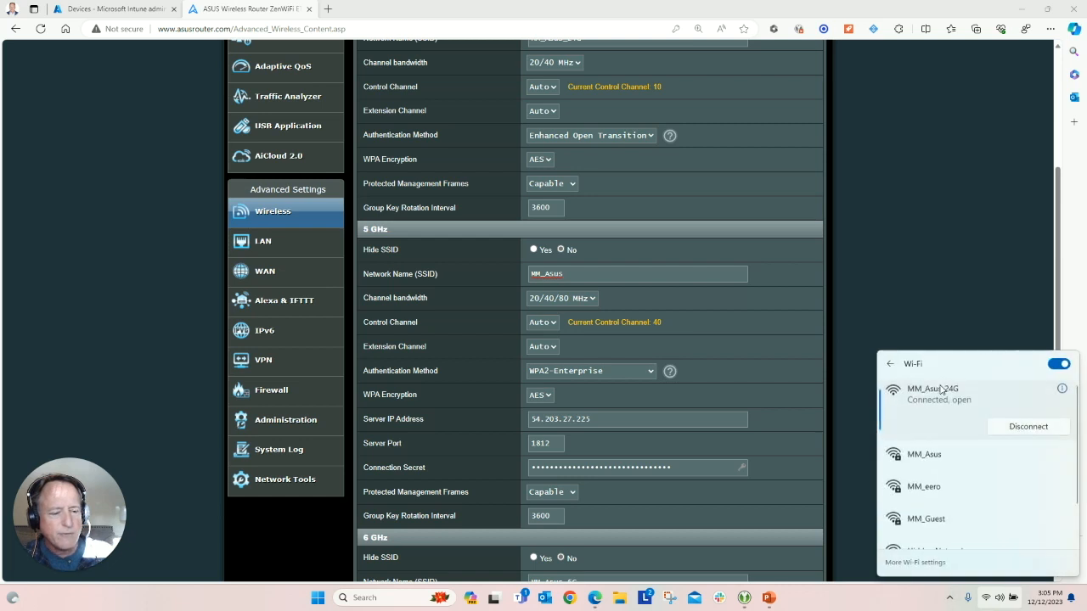
left_click(943, 433)
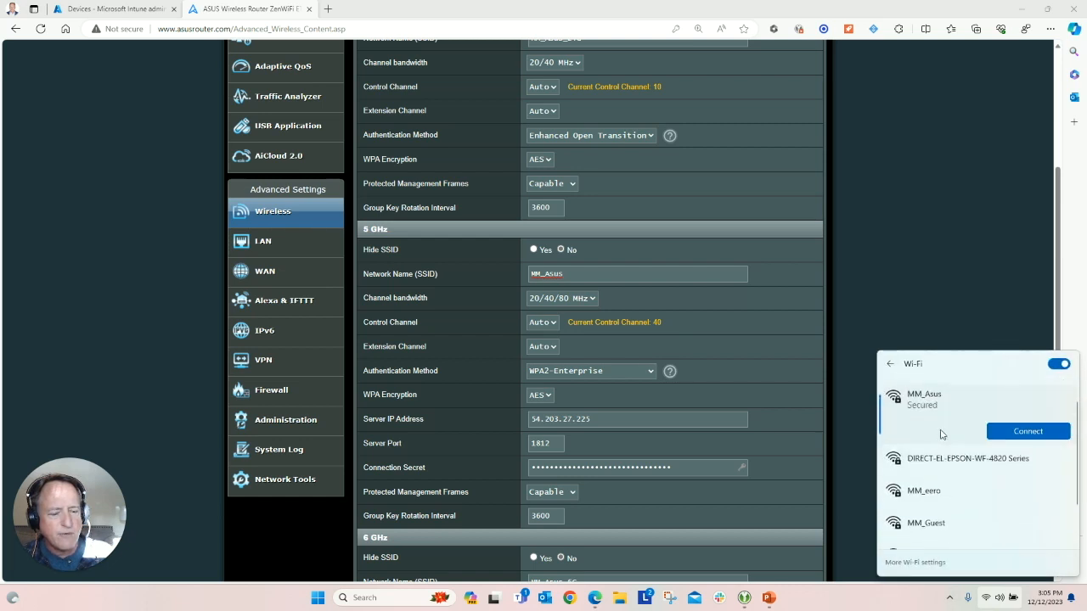
left_click(1047, 435)
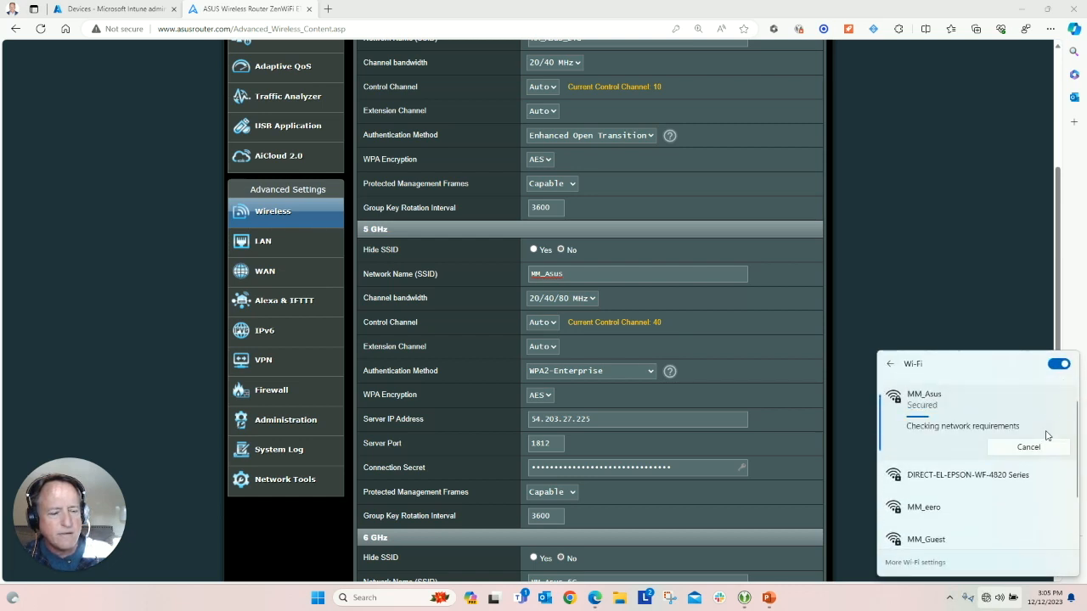
left_click(964, 502)
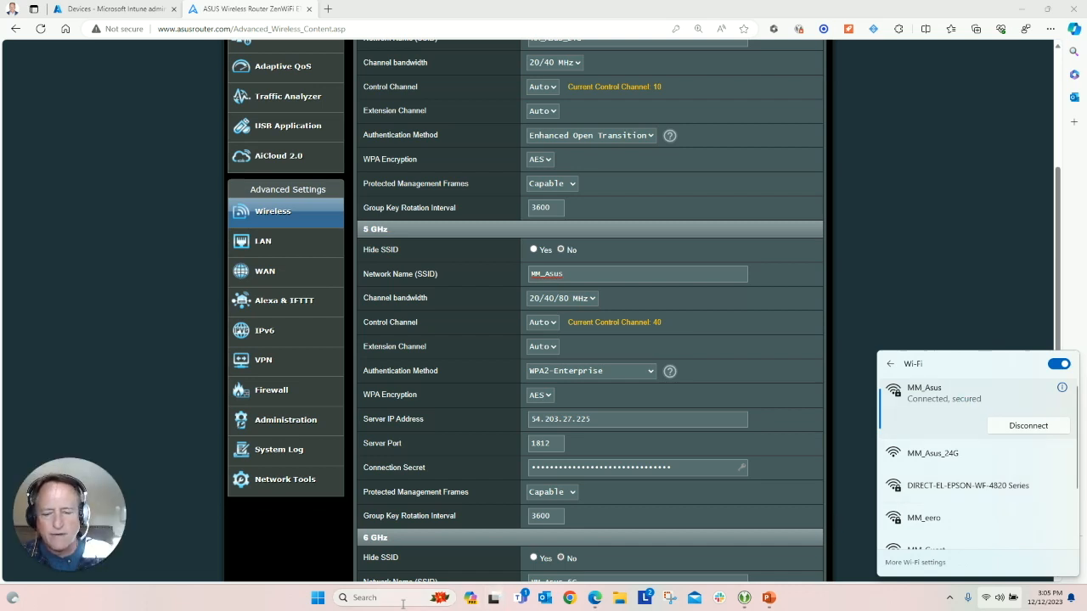
left_click(317, 598)
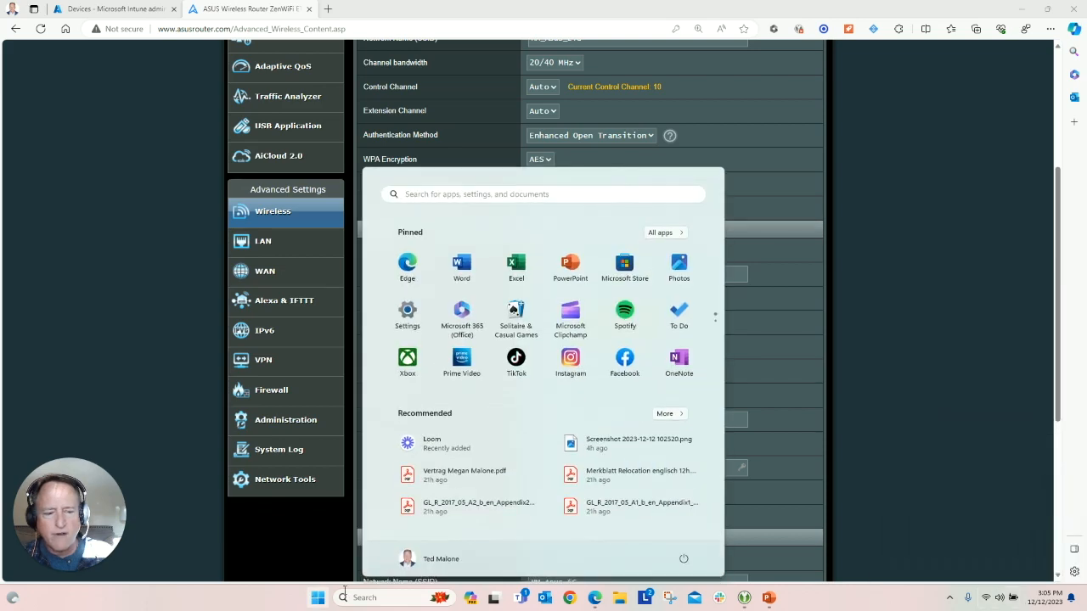
Step: Open the MM_Asus known-network properties under Network & internet > Wi-Fi
left_click(406, 312)
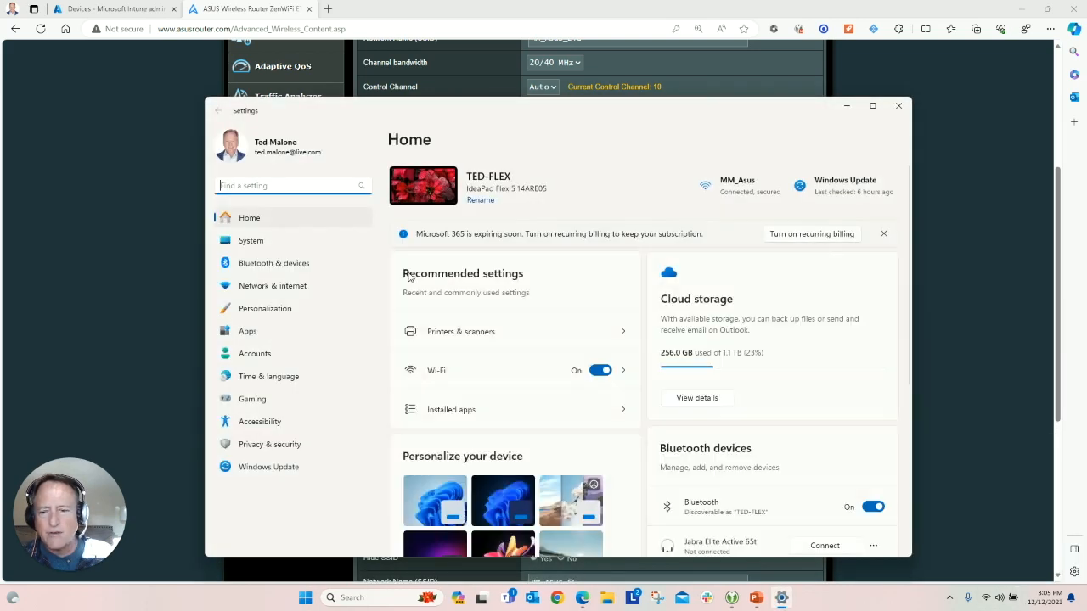
left_click(309, 288)
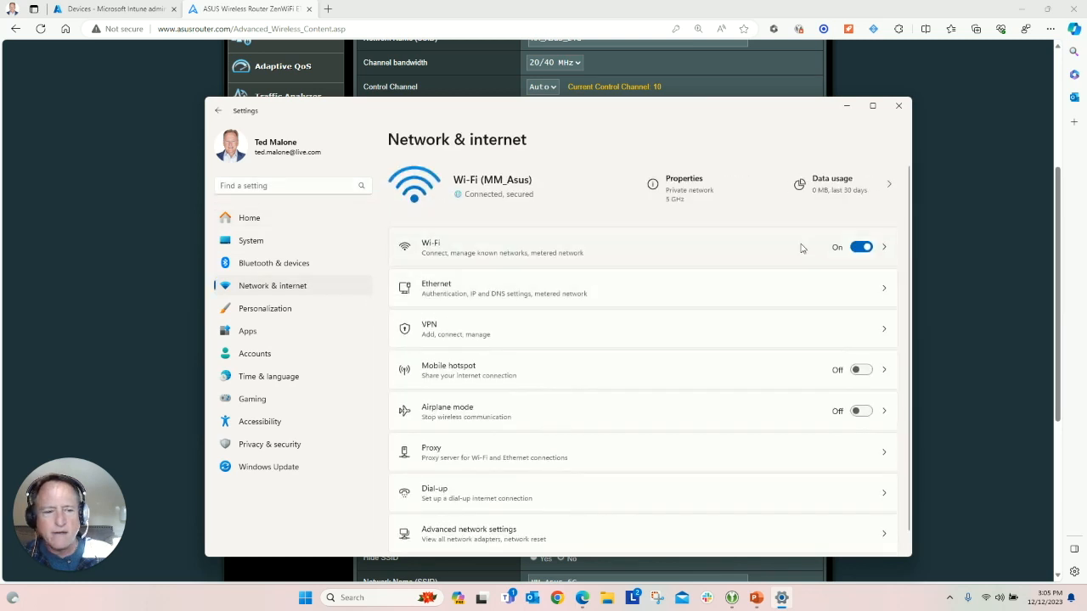
left_click(758, 255)
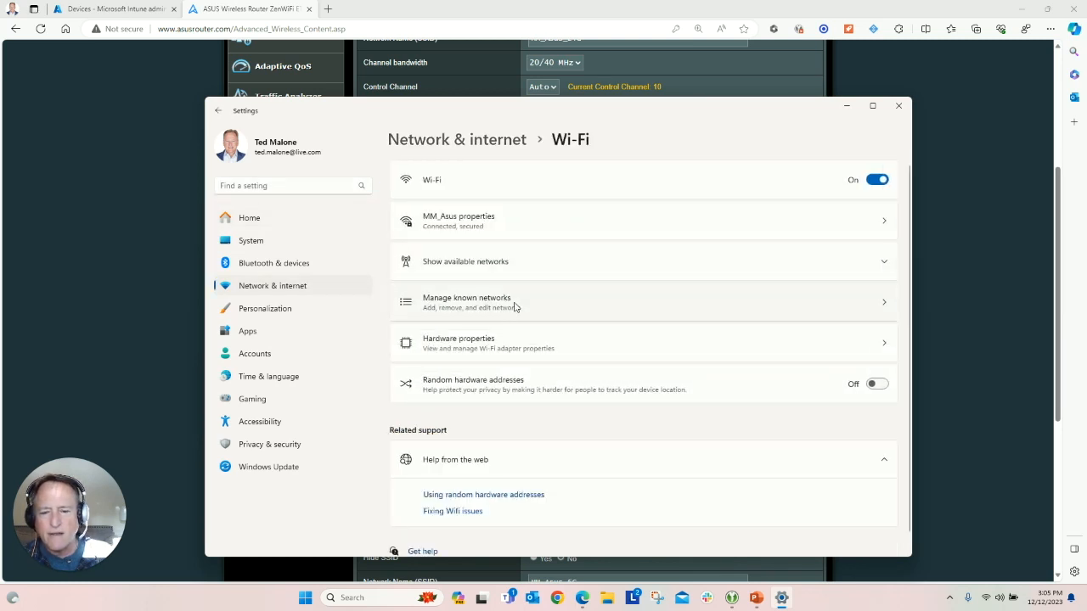
left_click(526, 304)
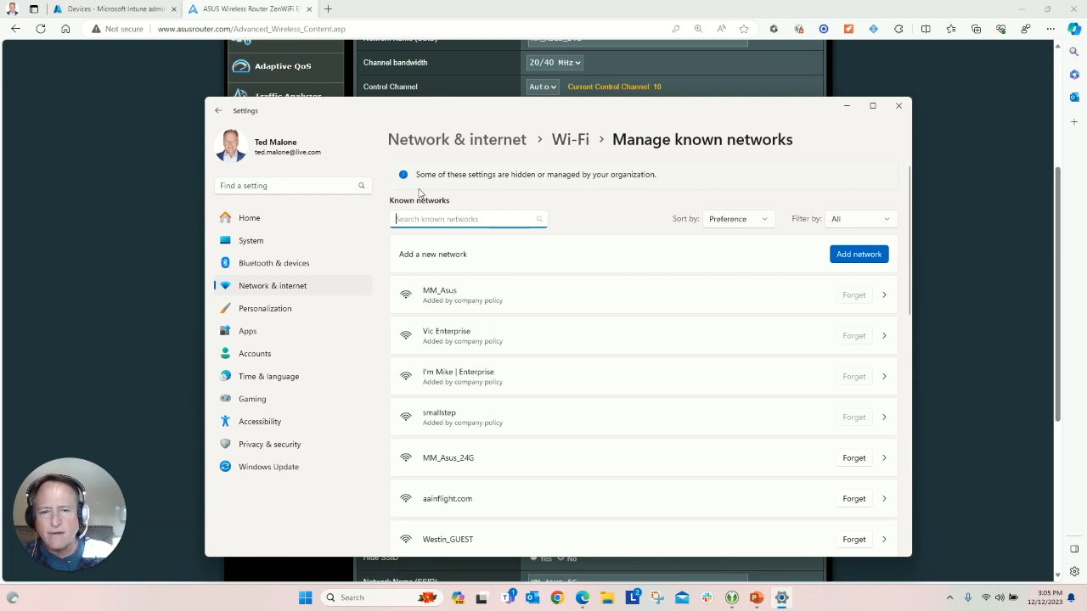
left_click(886, 299)
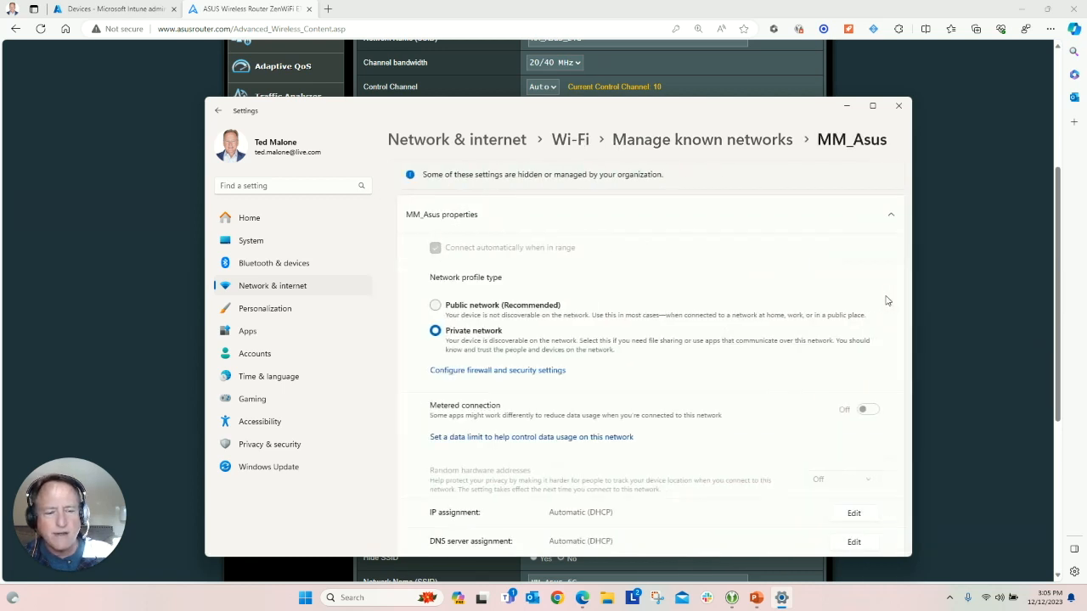
Step: Highlight the WPA2-Enterprise security type and EAP-TLS sign-in type in the properties
scroll(688, 361, "down", 2)
scroll(688, 360, "down", 2)
scroll(686, 361, "up", 2)
scroll(629, 379, "down", 1)
scroll(629, 380, "down", 2)
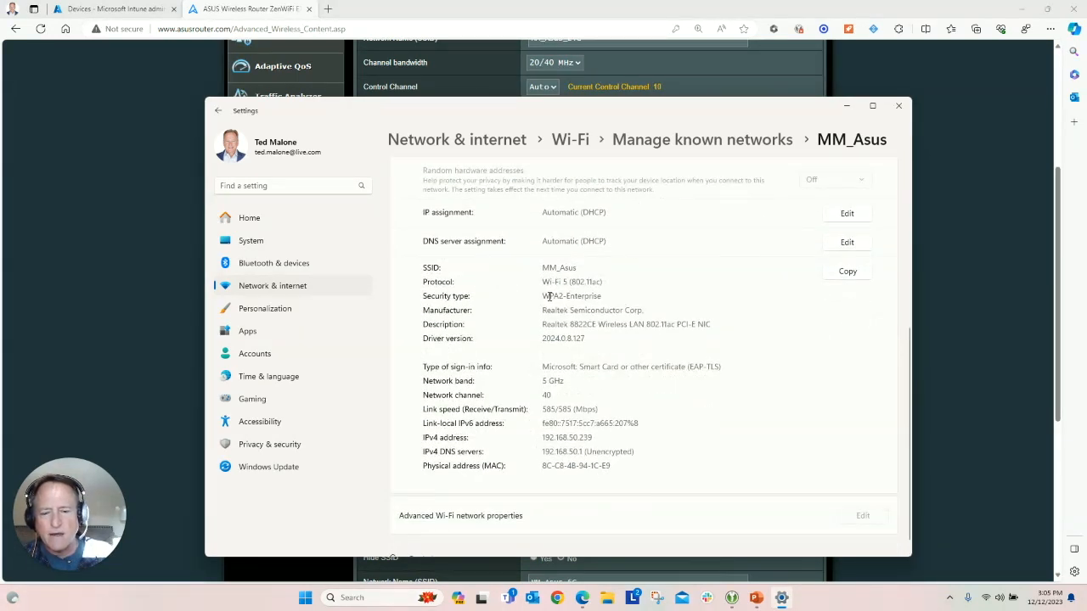
left_click_drag(544, 296, 648, 308)
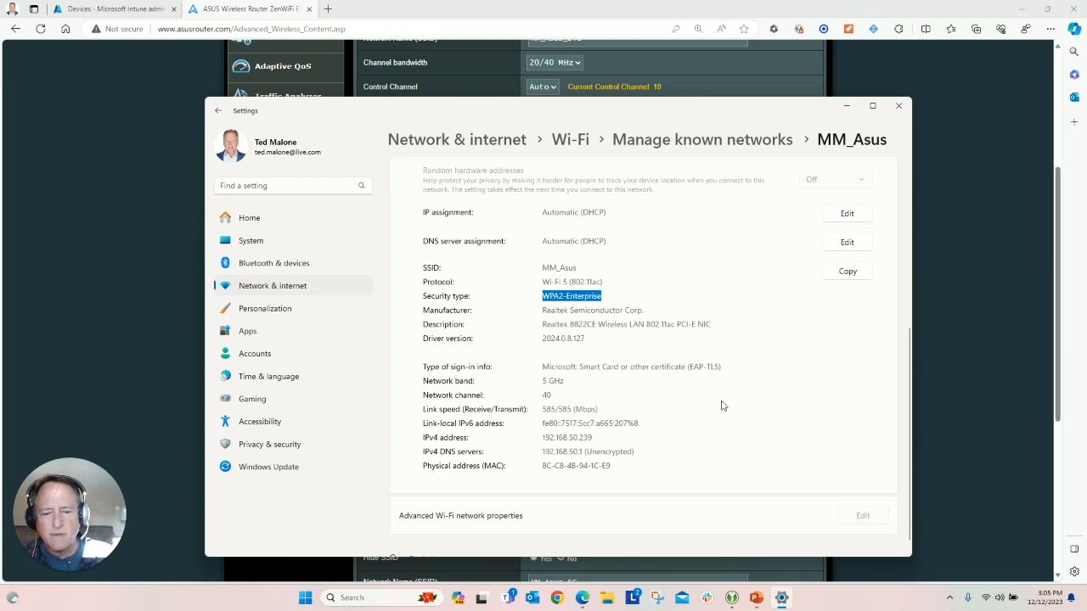
left_click_drag(542, 367, 728, 367)
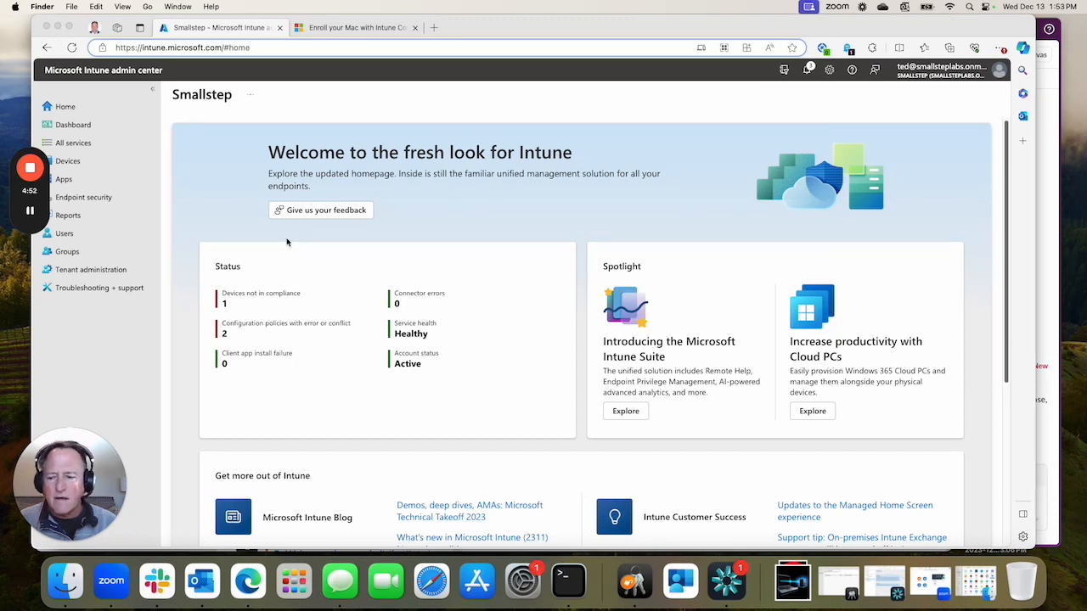
Step: Open Devices > macOS > macOS enrollment and review the Apple MDM push certificate documentation
left_click(76, 164)
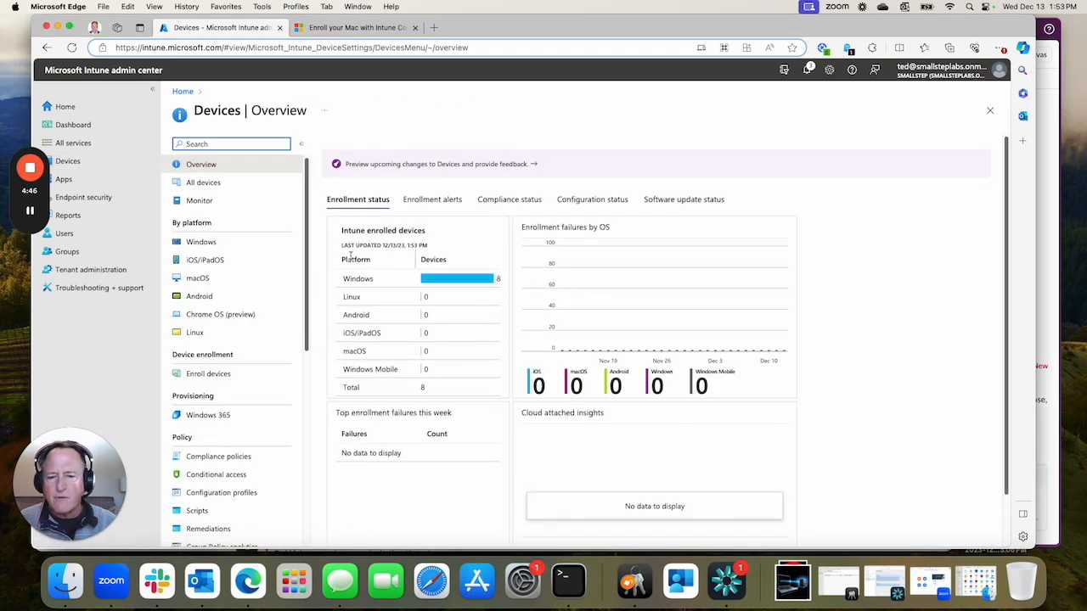
left_click(218, 276)
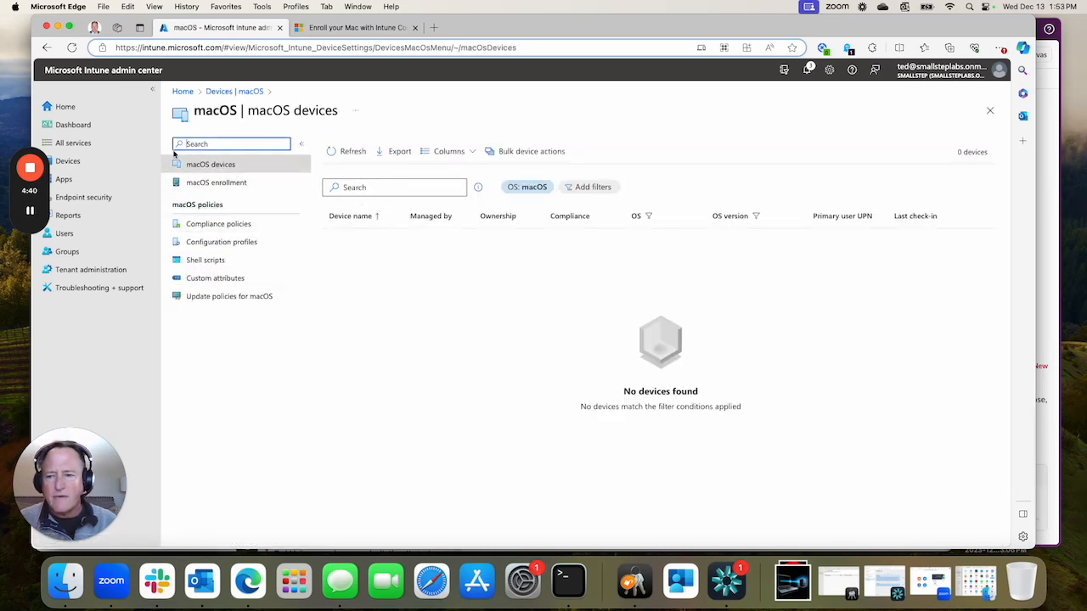
left_click(219, 182)
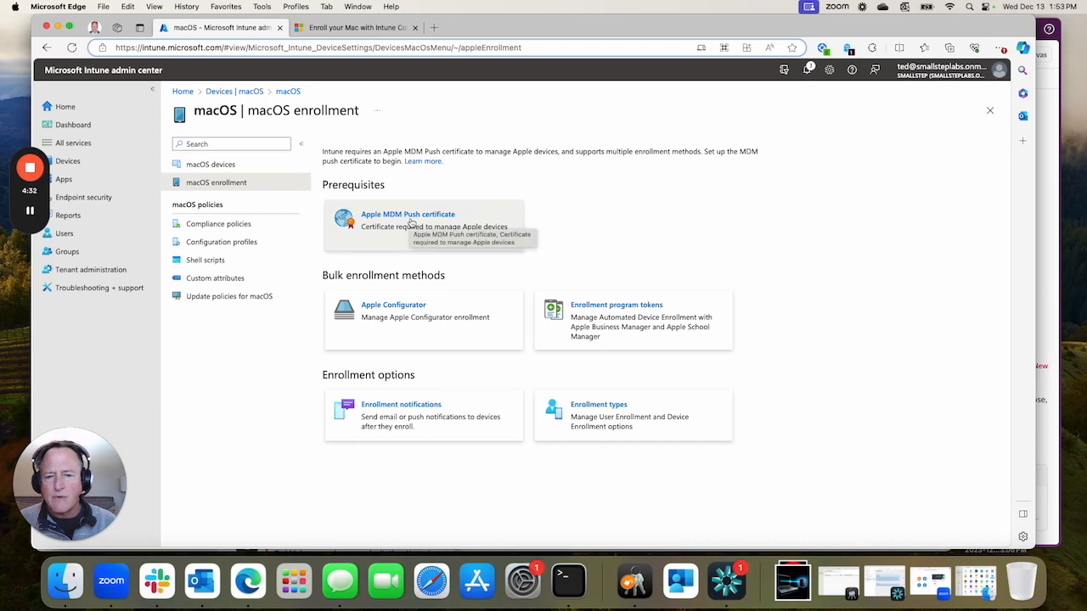
left_click(428, 162)
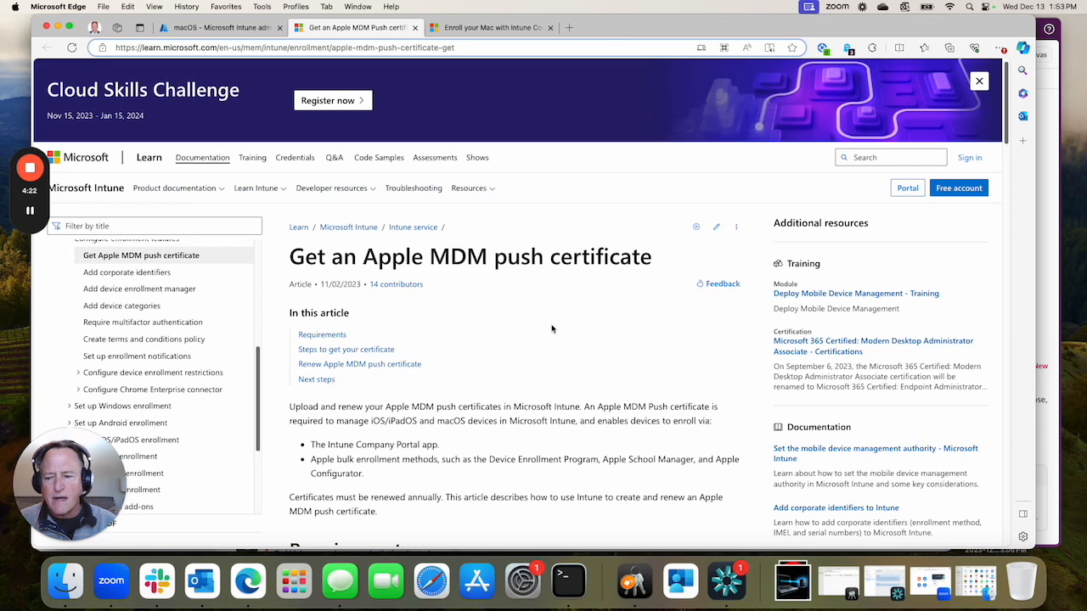
left_click(416, 31)
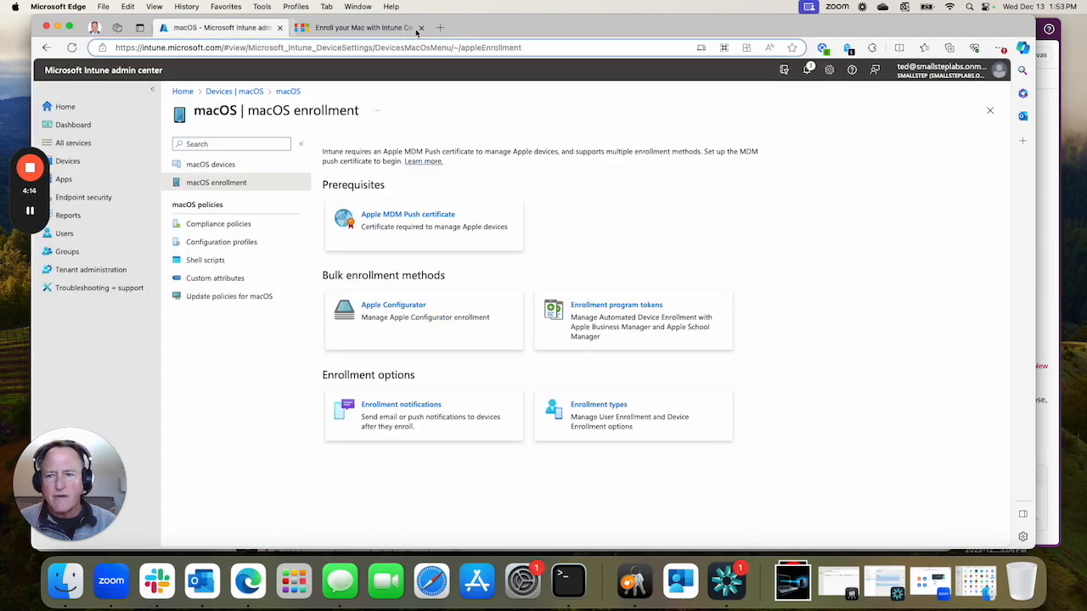
Step: Confirm the Apple MDM push certificate is Active, then return to Devices overview
left_click(399, 215)
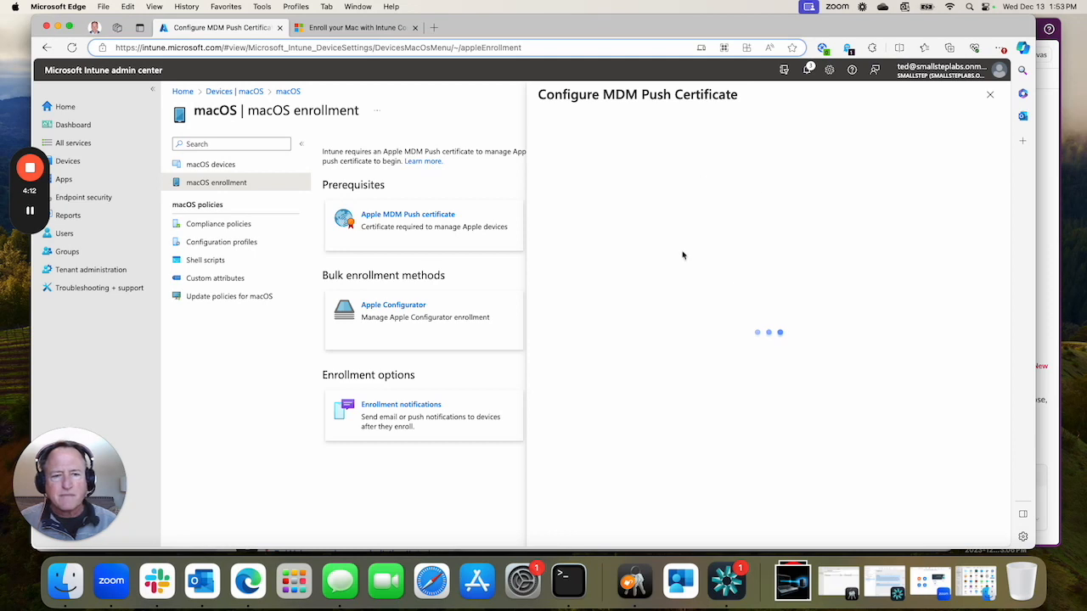
left_click(990, 95)
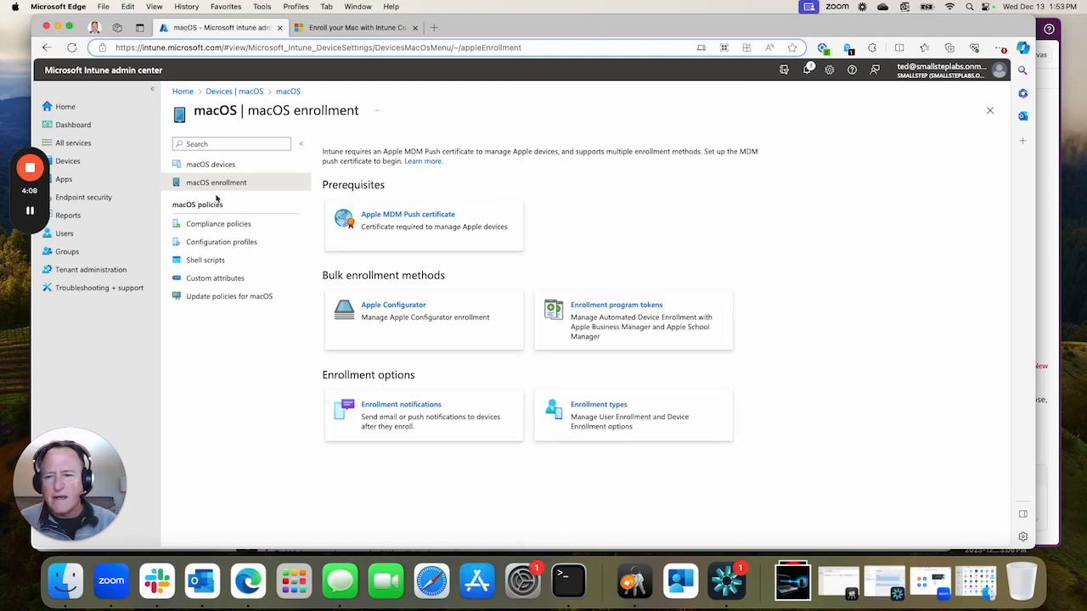
left_click(93, 170)
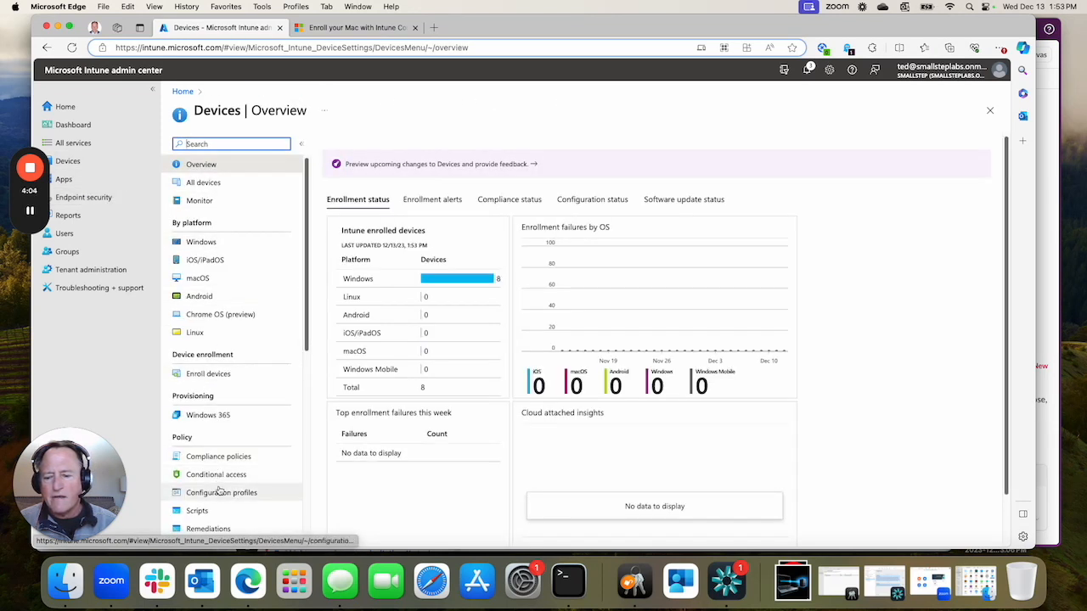
Step: Filter the configuration profiles by 'Mac' and open the Create options
left_click(221, 493)
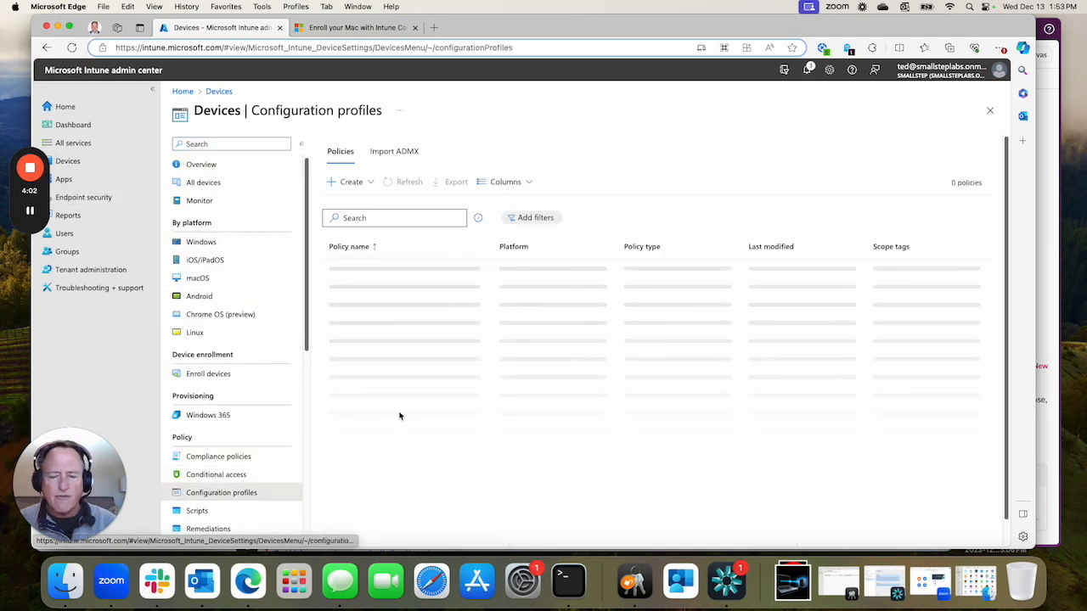
left_click(419, 219)
type("Mac")
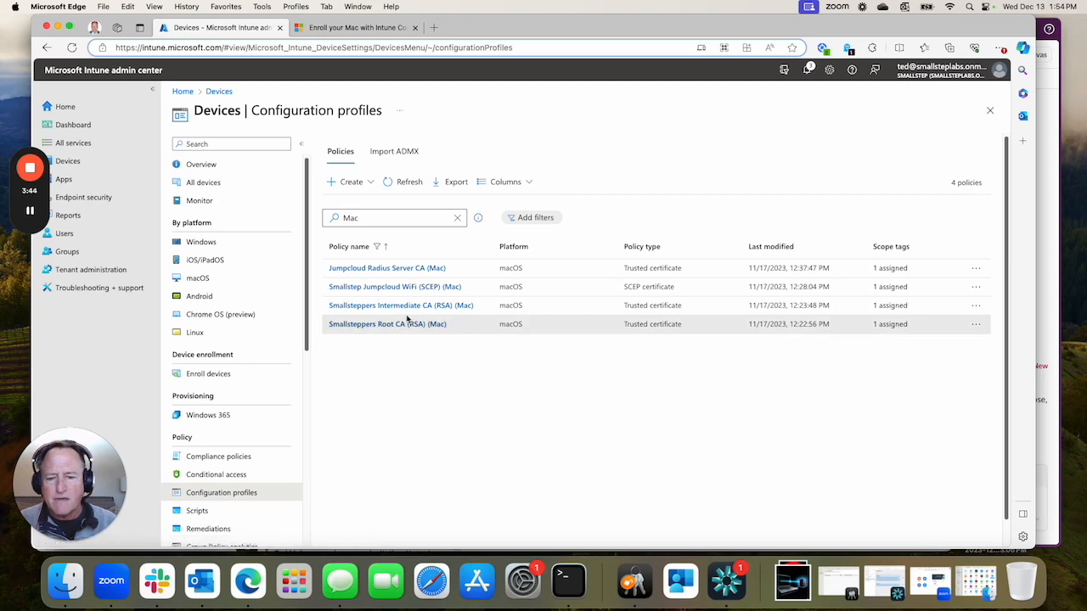
left_click(362, 186)
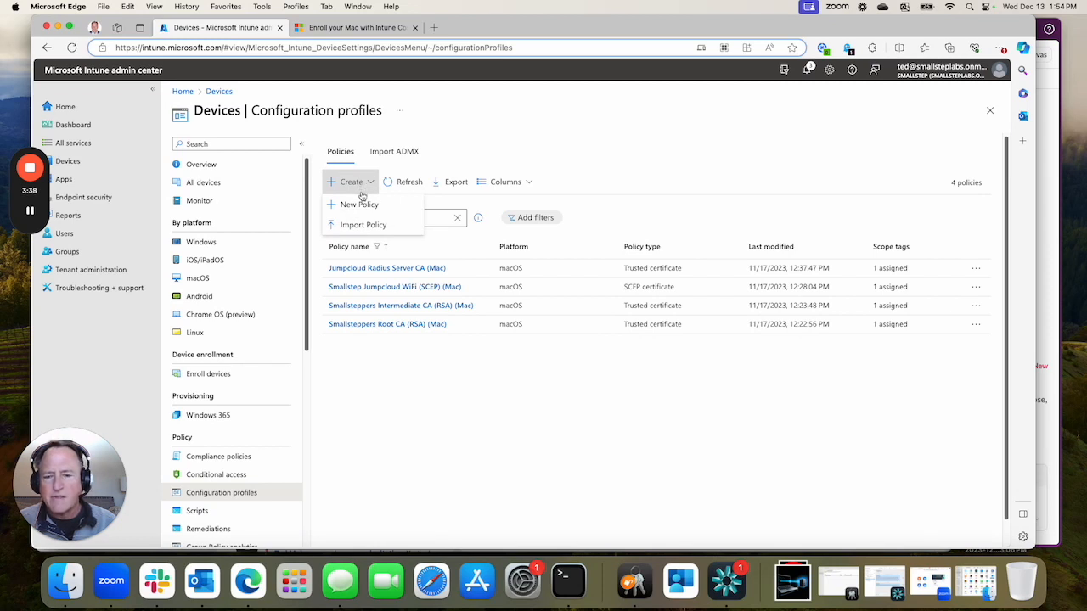
Step: Create a new macOS profile from the Templates type using the Wi-Fi template
left_click(362, 206)
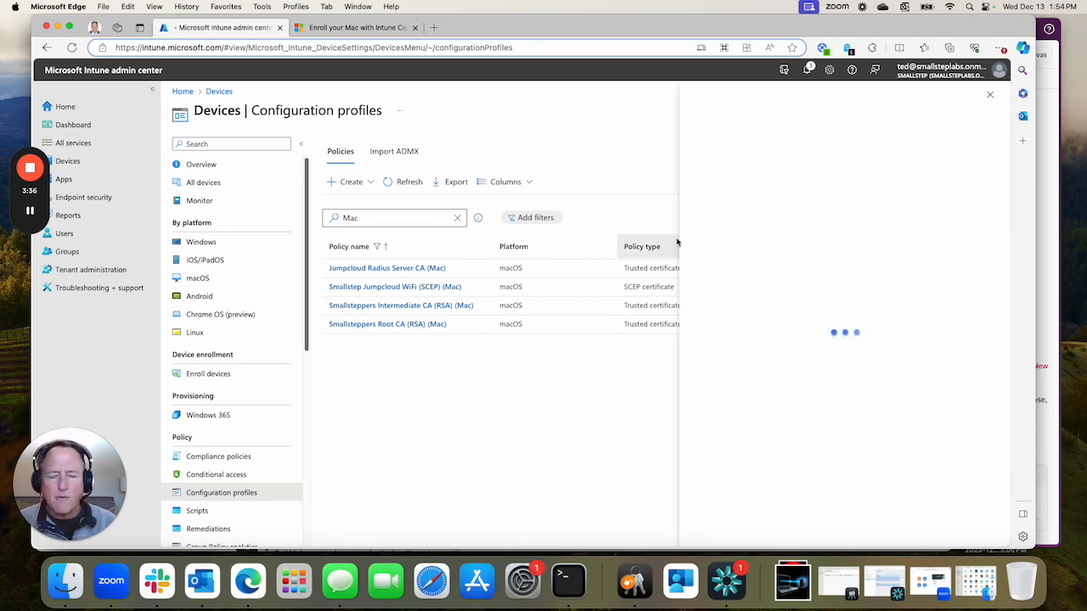
left_click(773, 150)
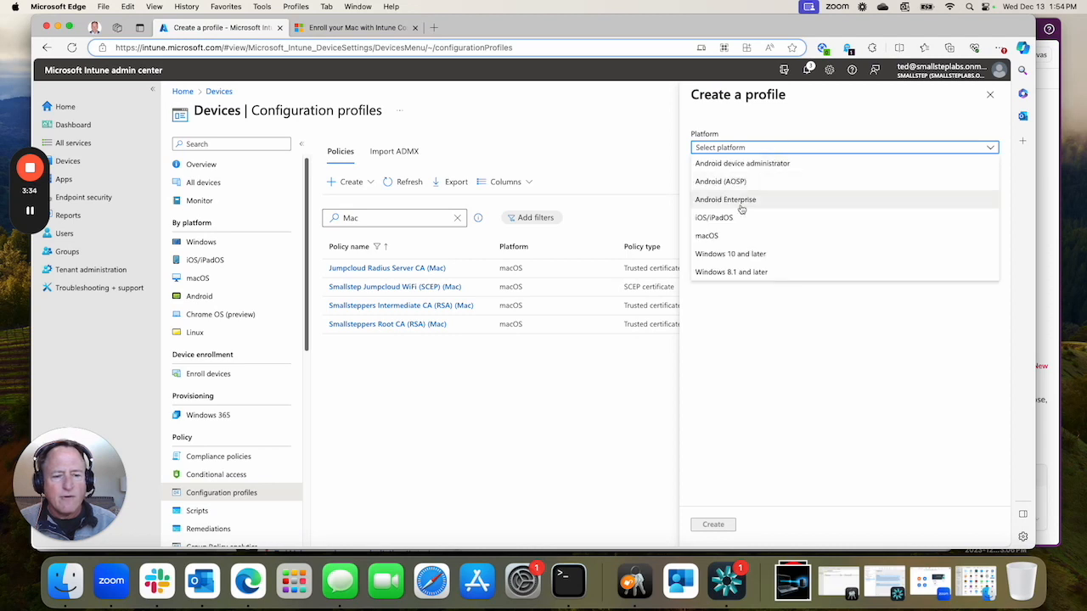
left_click(736, 236)
left_click(748, 180)
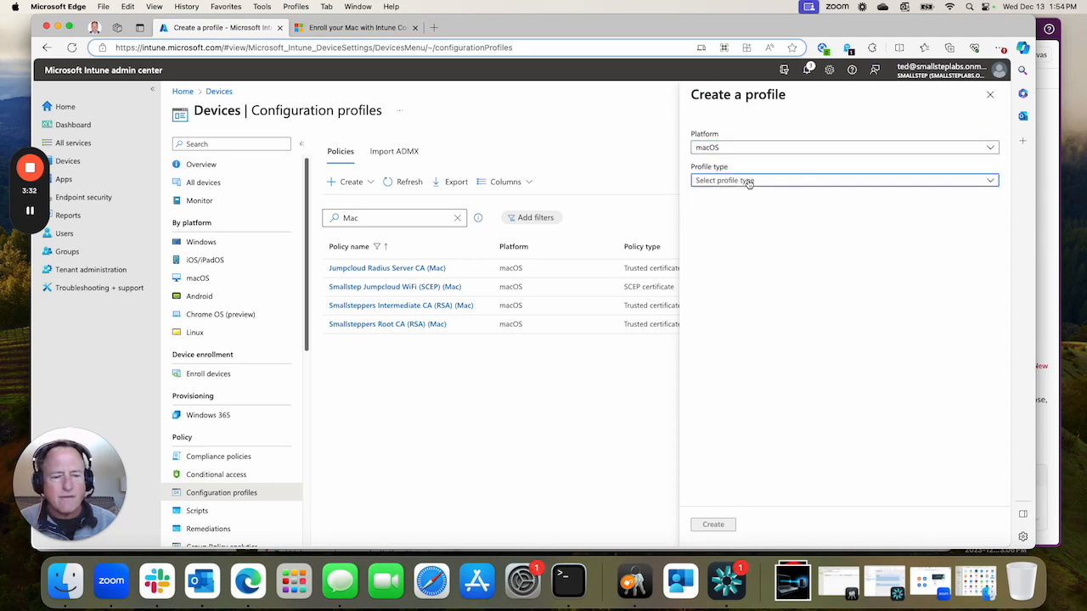
left_click(739, 213)
left_click(745, 241)
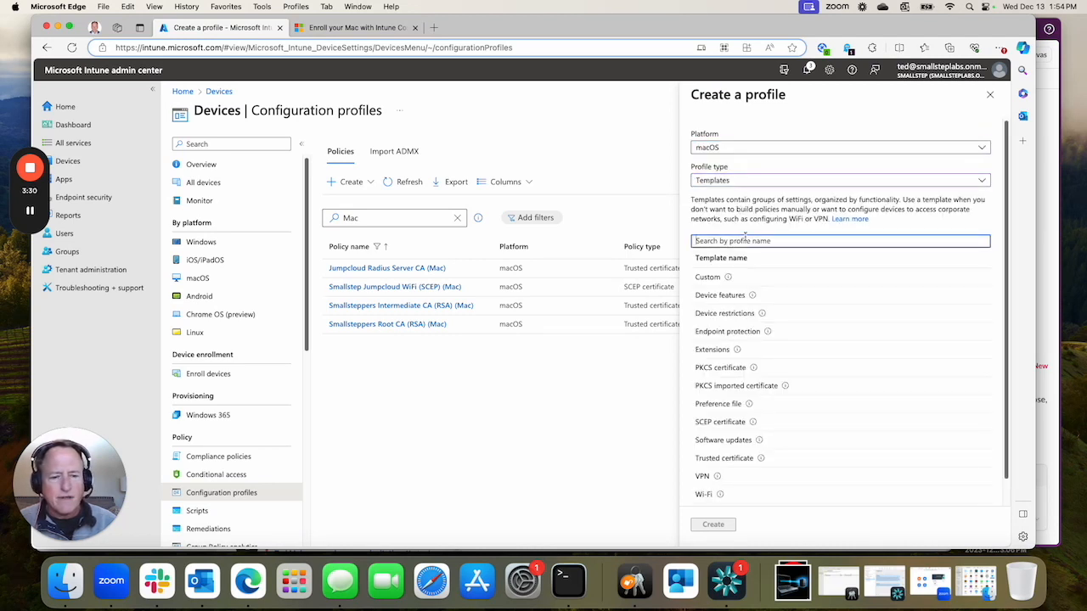
type("W")
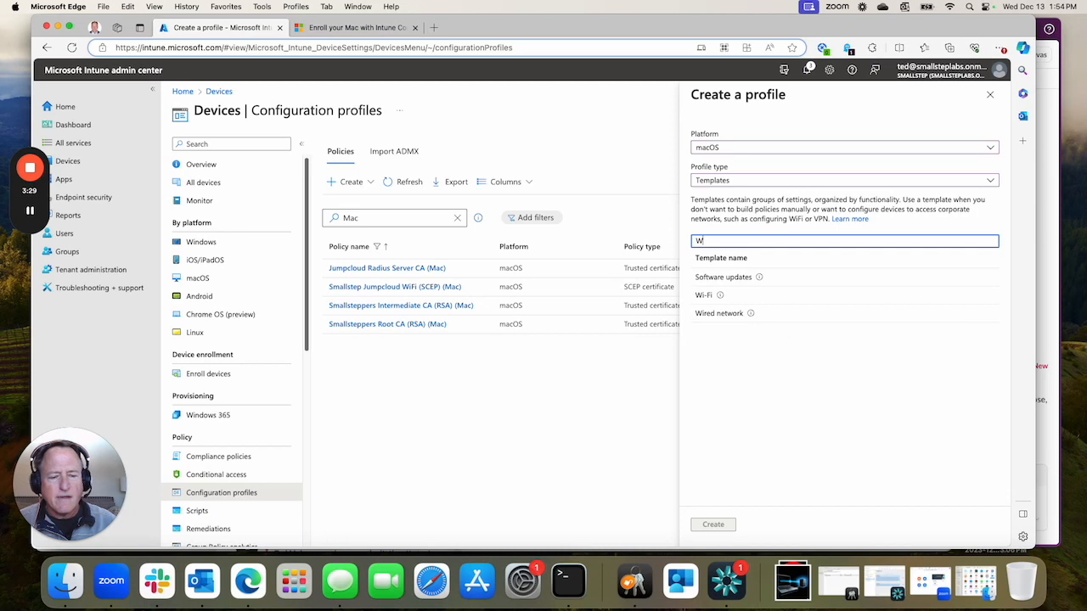
left_click(712, 295)
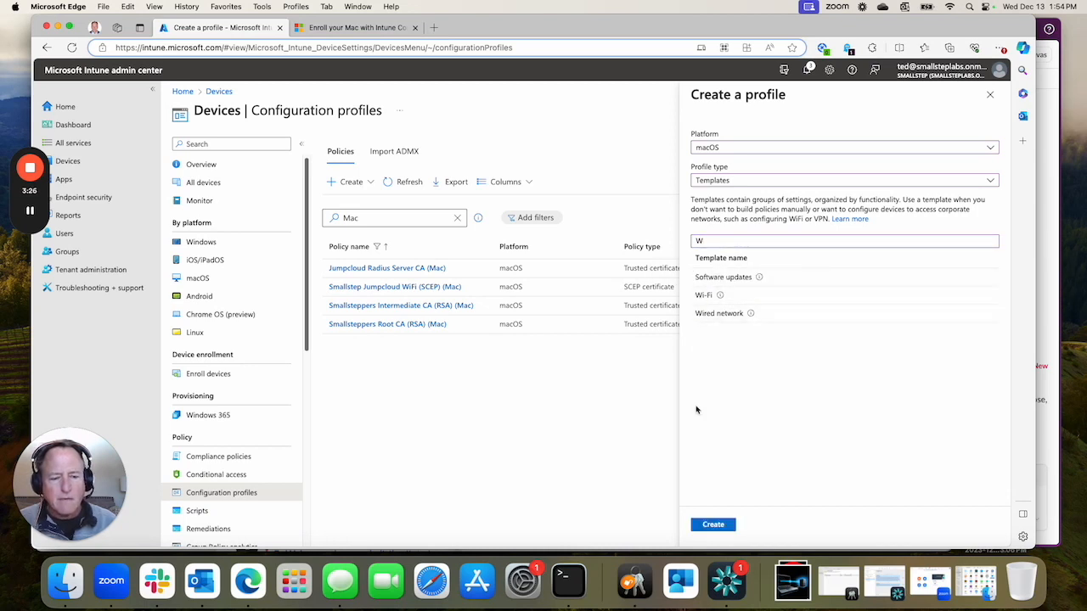
left_click(713, 525)
Step: Name the profile 'ASUS ET8 (Mac)' and paste the same text as its description
left_click(426, 179)
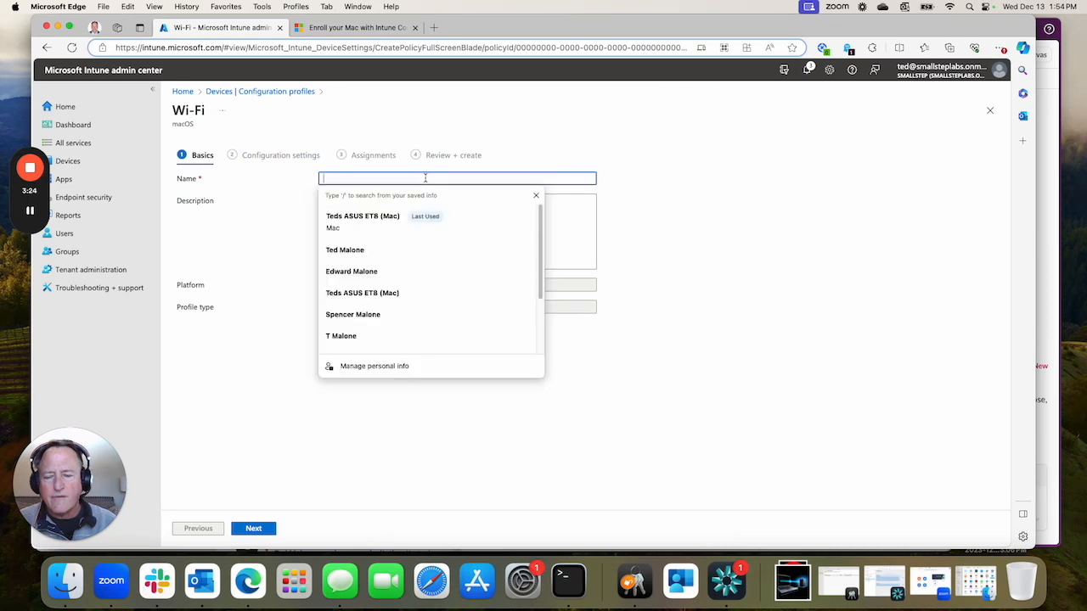
left_click(394, 220)
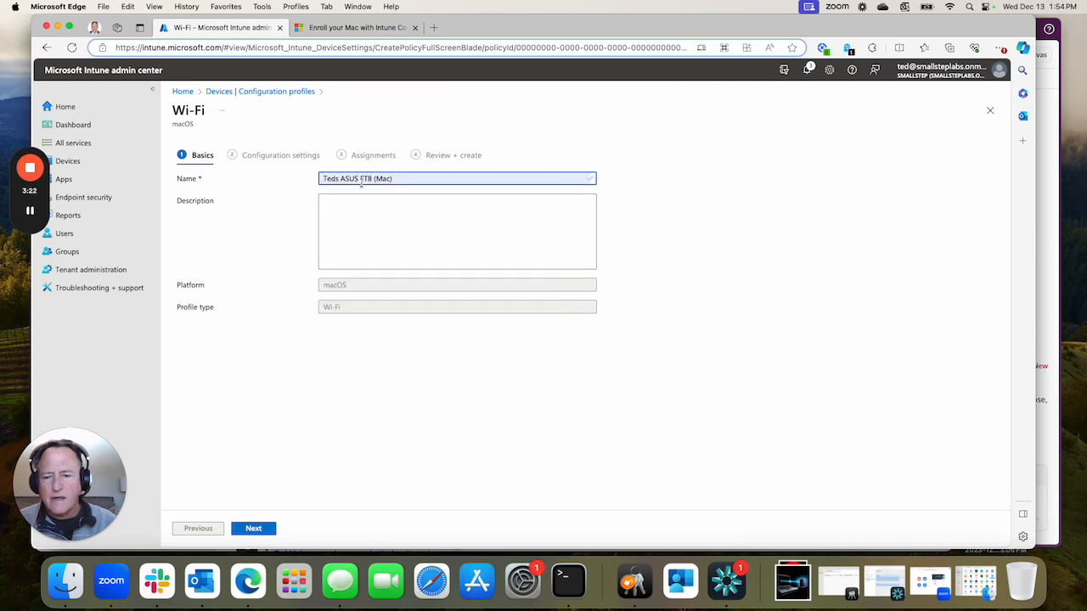
left_click_drag(414, 180, 295, 181)
key("super+c")
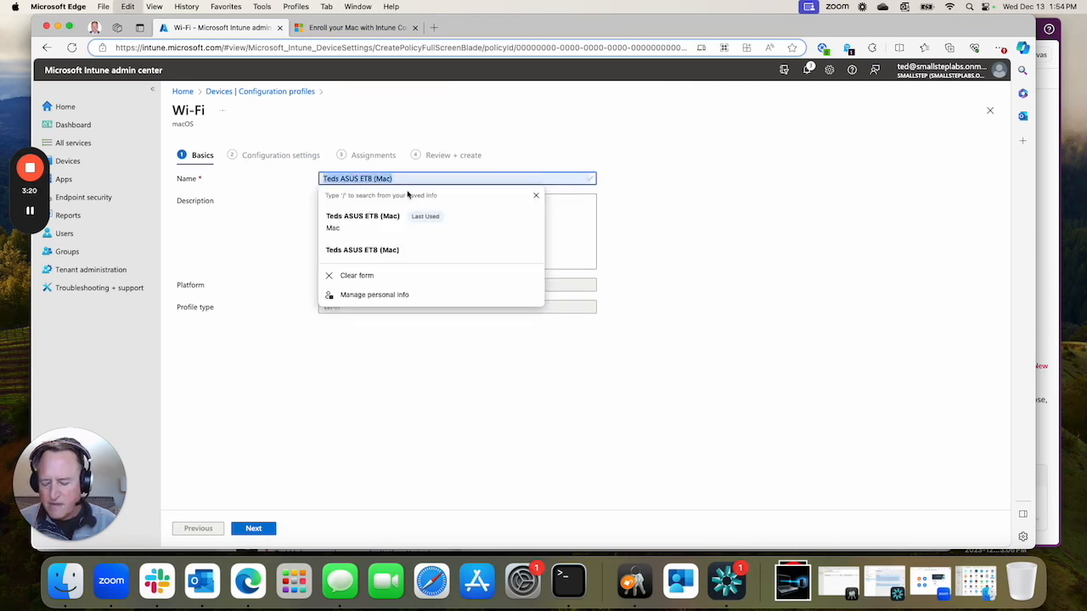
left_click(563, 215)
key("super+v")
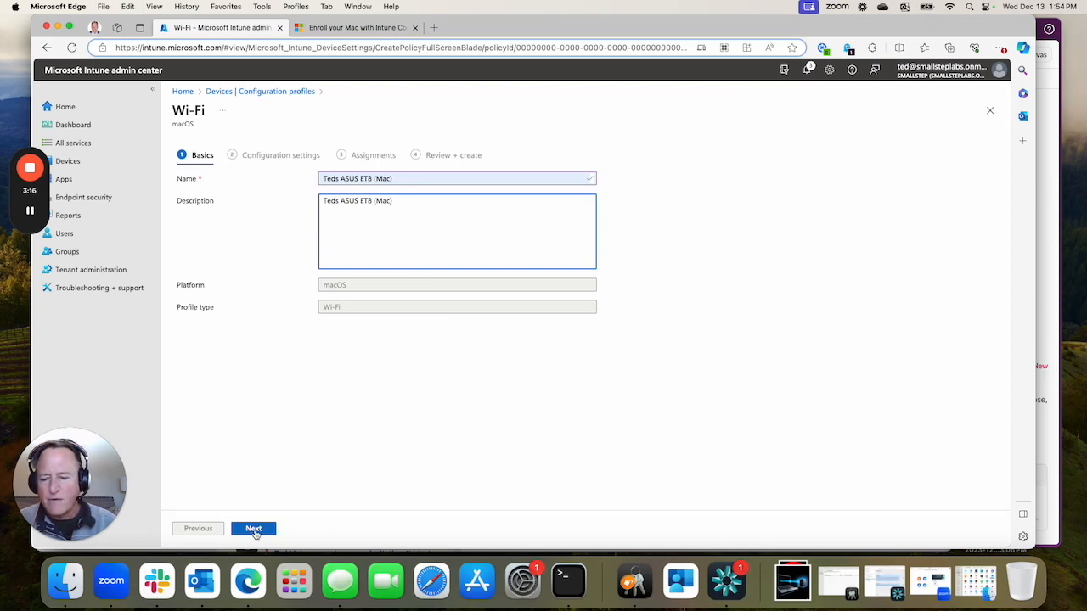
Step: Make the profile an Enterprise Wi-Fi for SSID MM_Asus that connects automatically
left_click(255, 530)
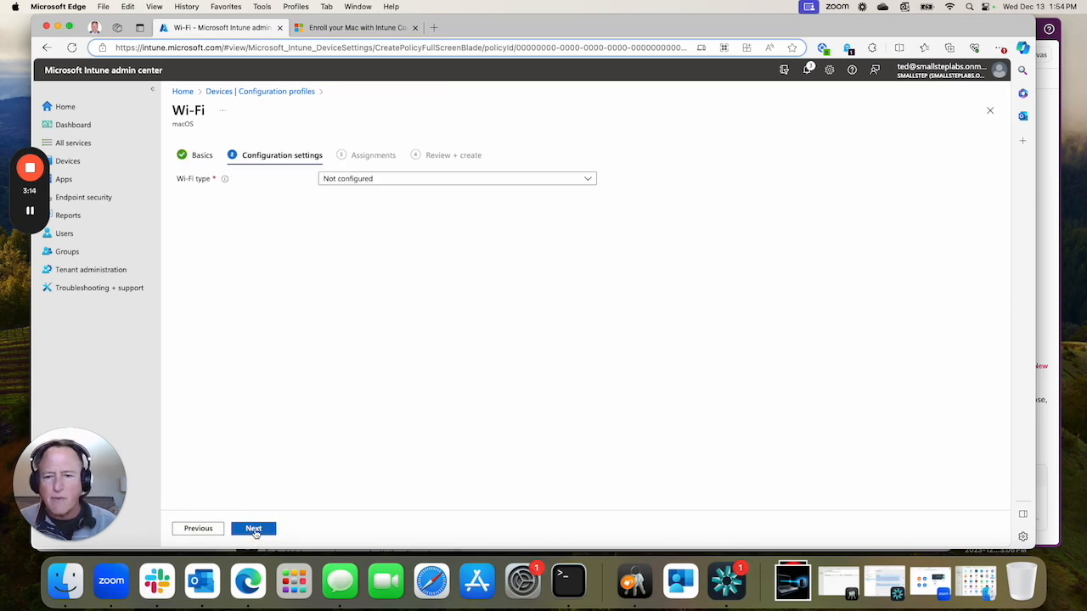
left_click(419, 180)
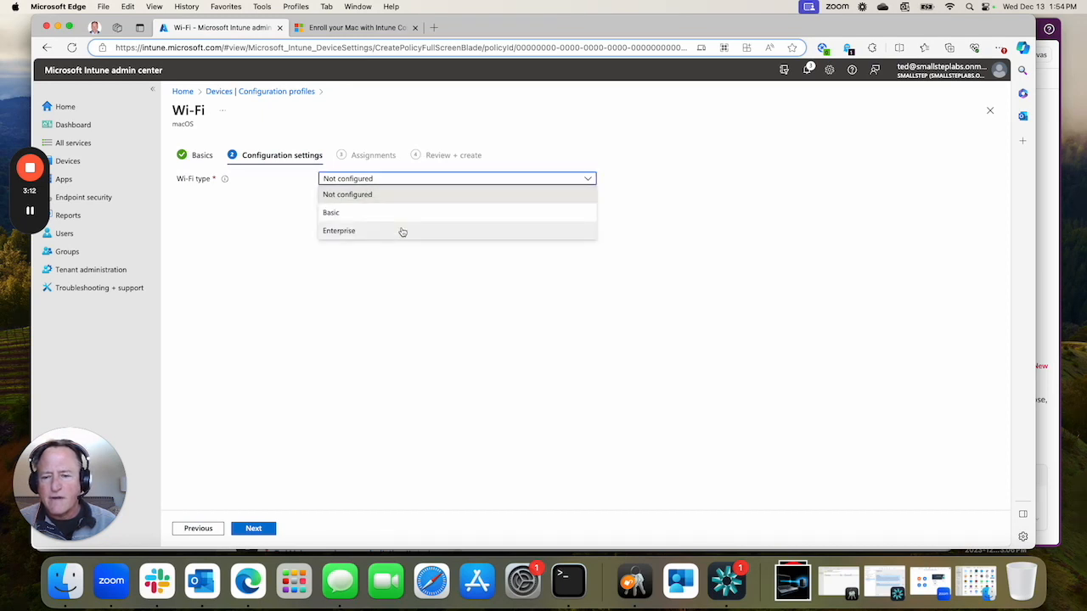
left_click(403, 231)
left_click(383, 209)
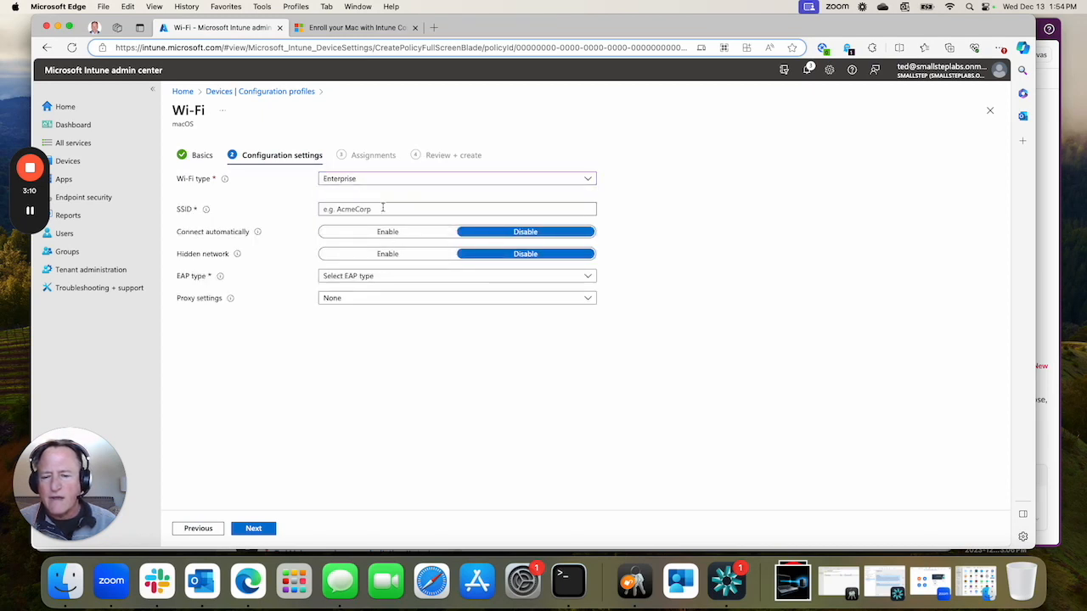
left_click(358, 250)
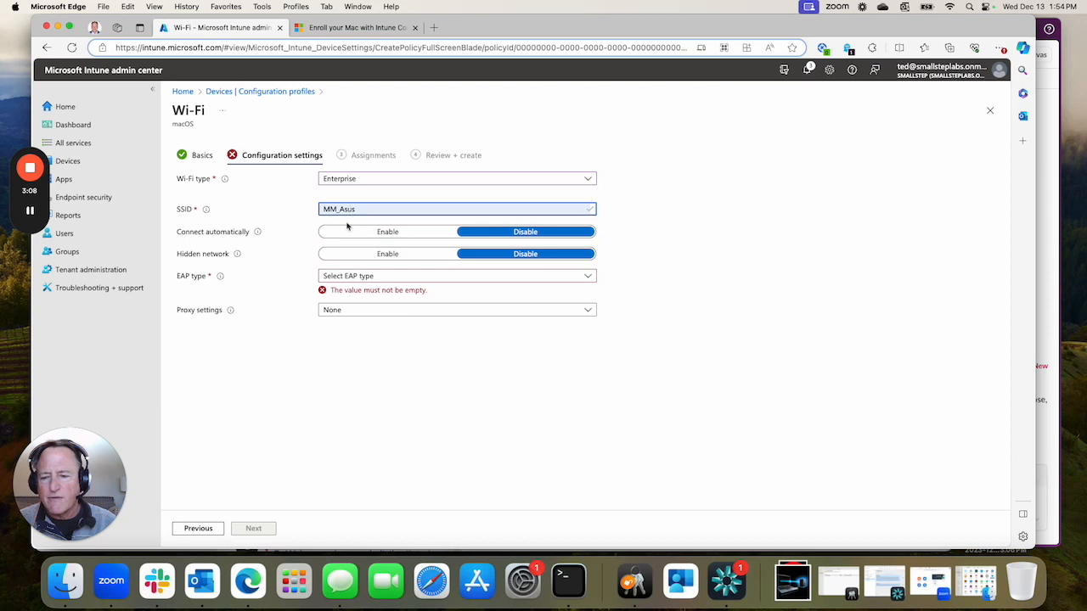
left_click(382, 235)
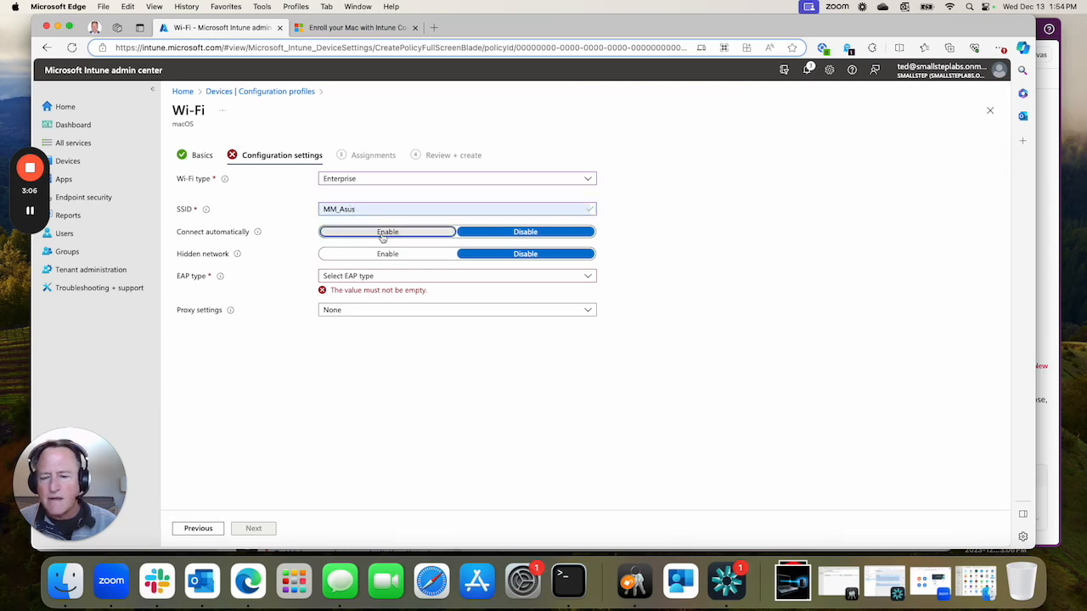
Step: Choose EAP - TLS and enter radius.jumpcloud.com as the certificate server name
left_click(396, 282)
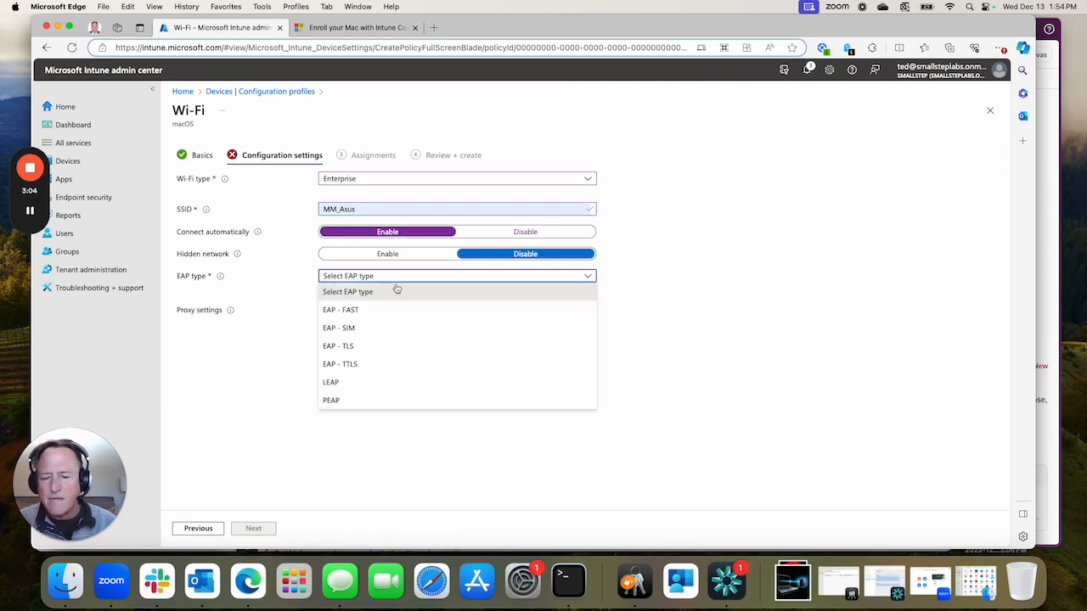
left_click(376, 348)
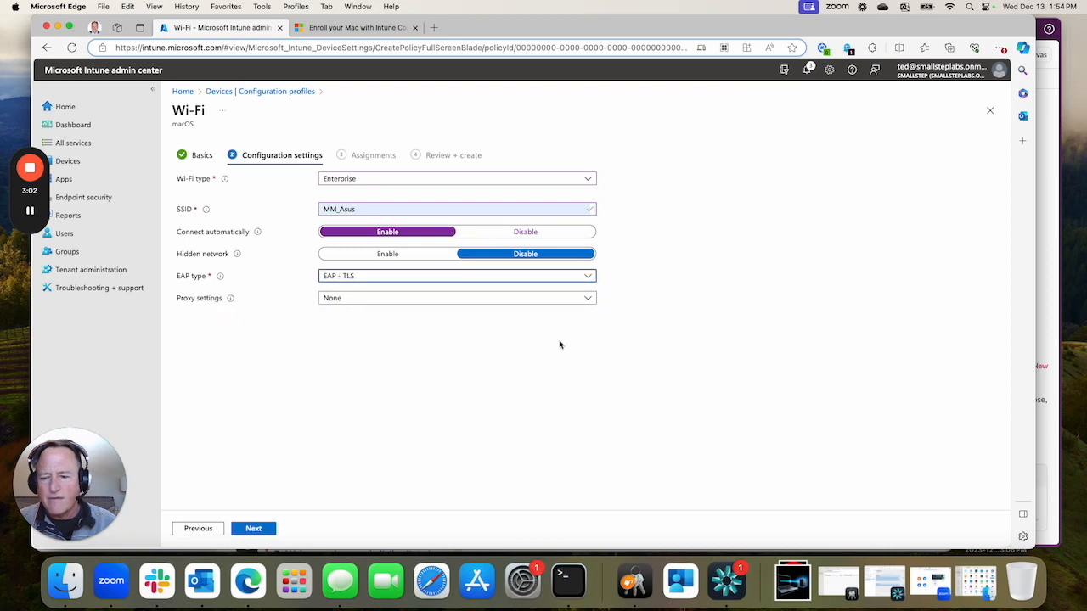
scroll(725, 403, "down", 1)
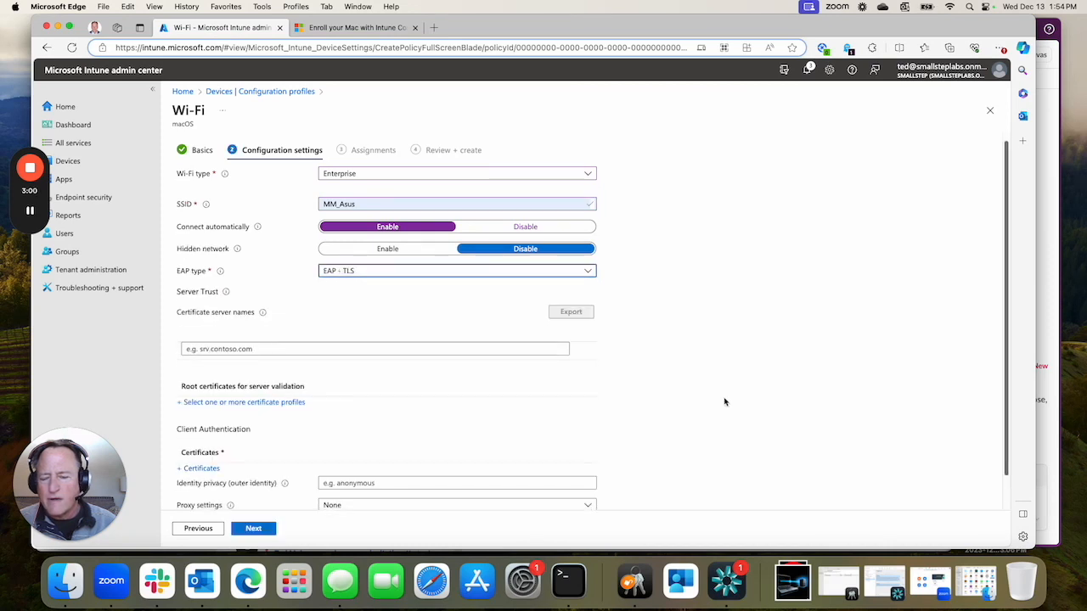
left_click(339, 350)
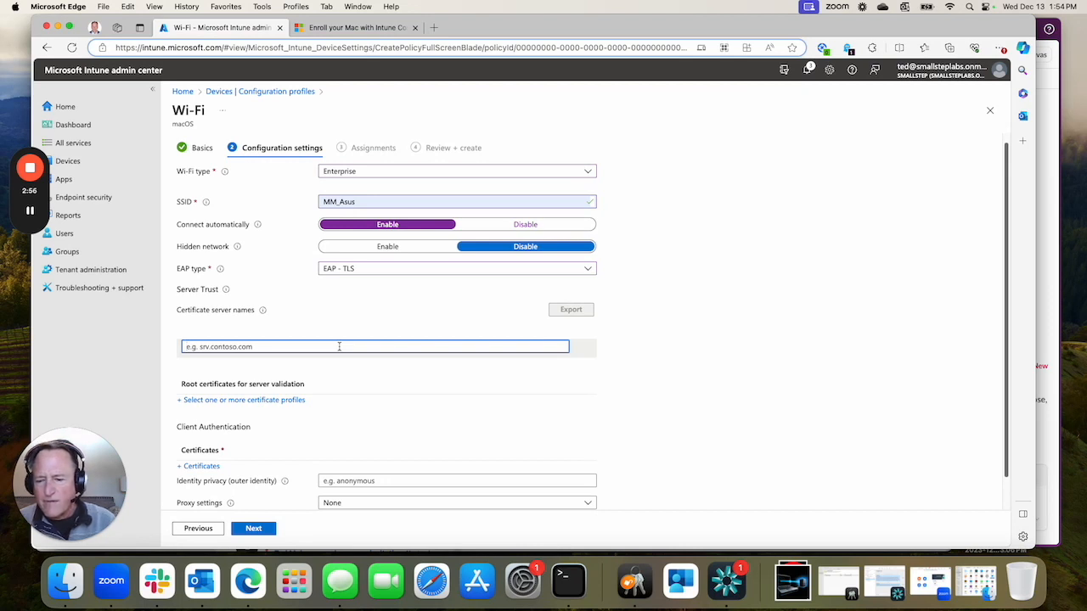
type("radius")
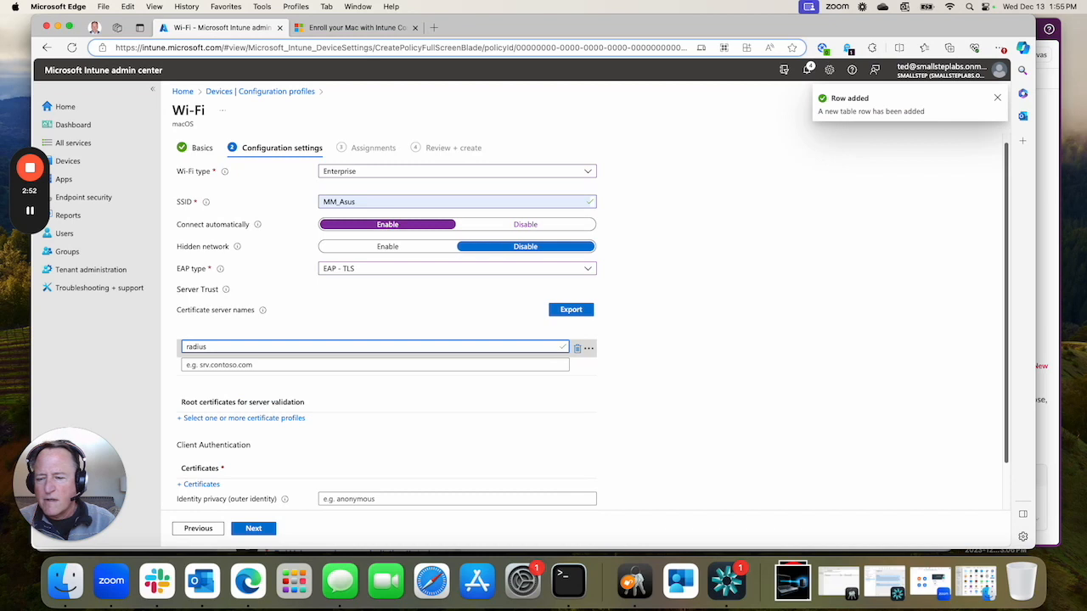
type(".jumpcloud.co")
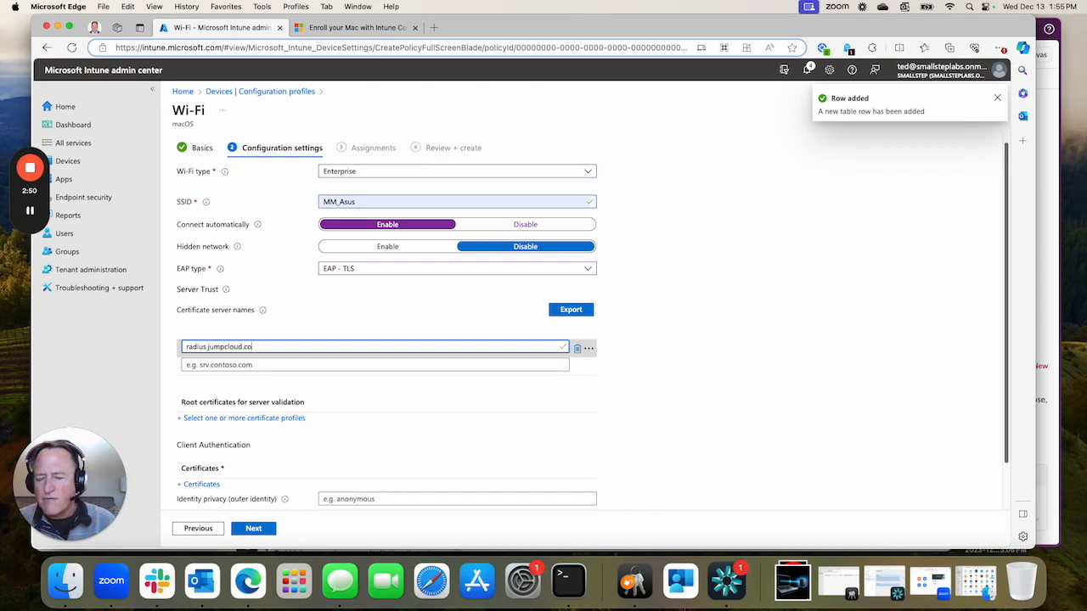
type("m")
Step: Select Jumpcloud Radius Server CA (Mac) as the root certificate for server validation
left_click(246, 418)
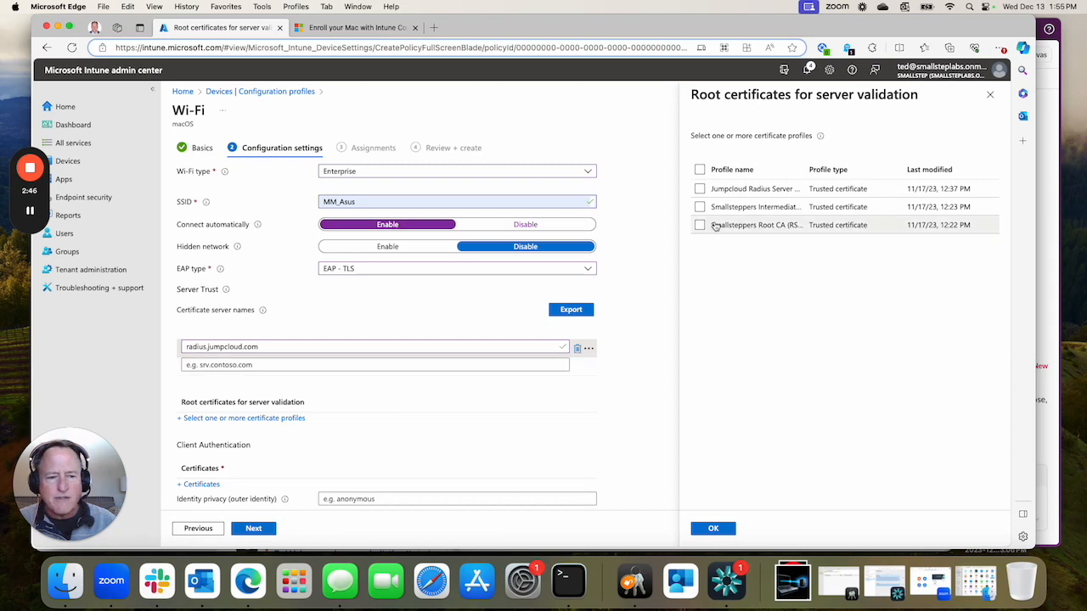
left_click_drag(805, 174, 861, 178)
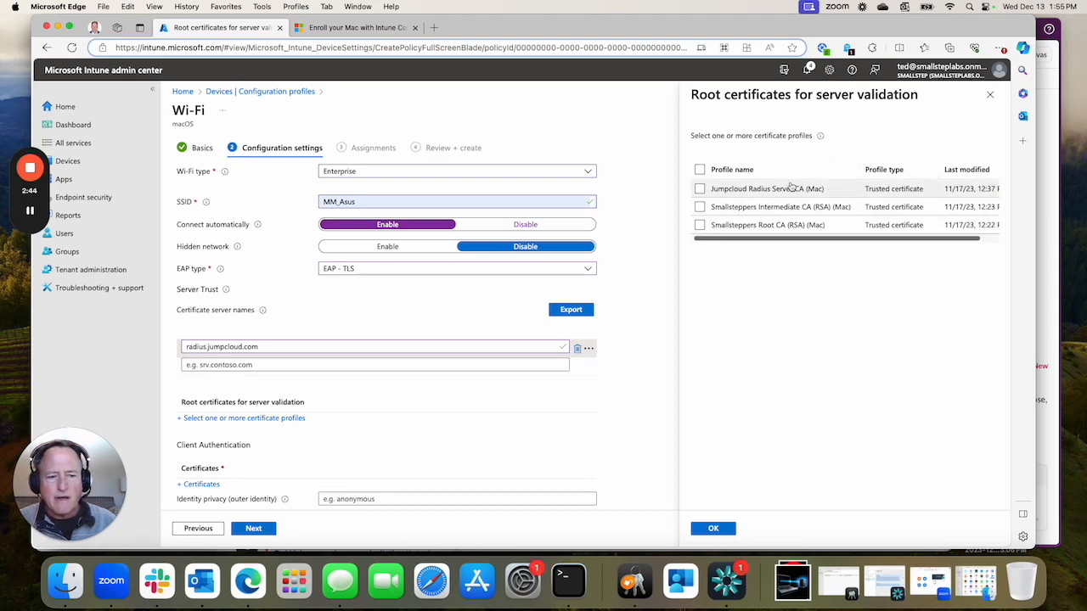
left_click(701, 191)
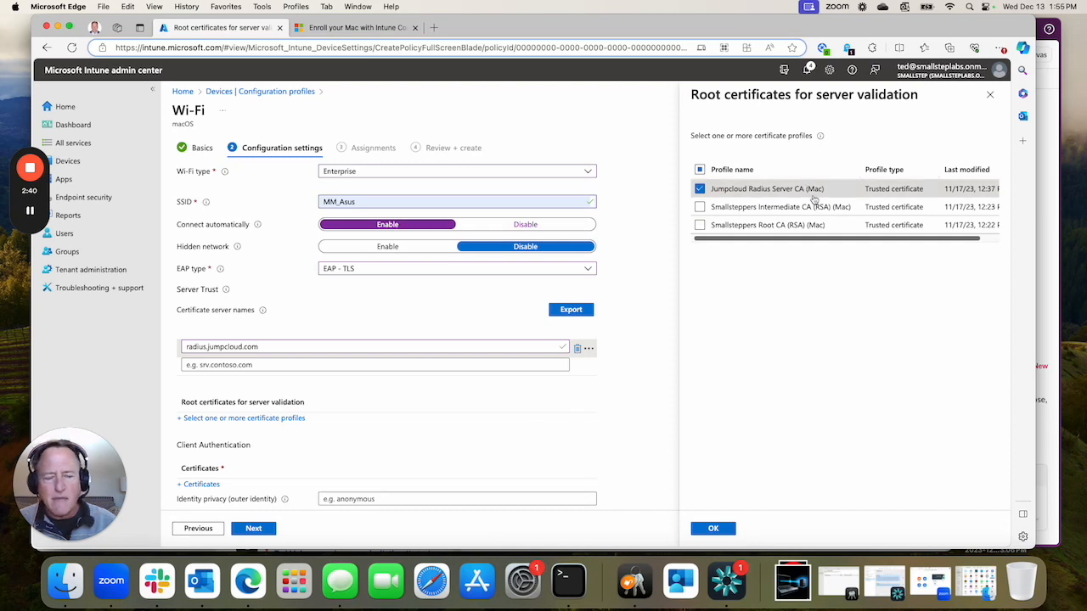
left_click(713, 529)
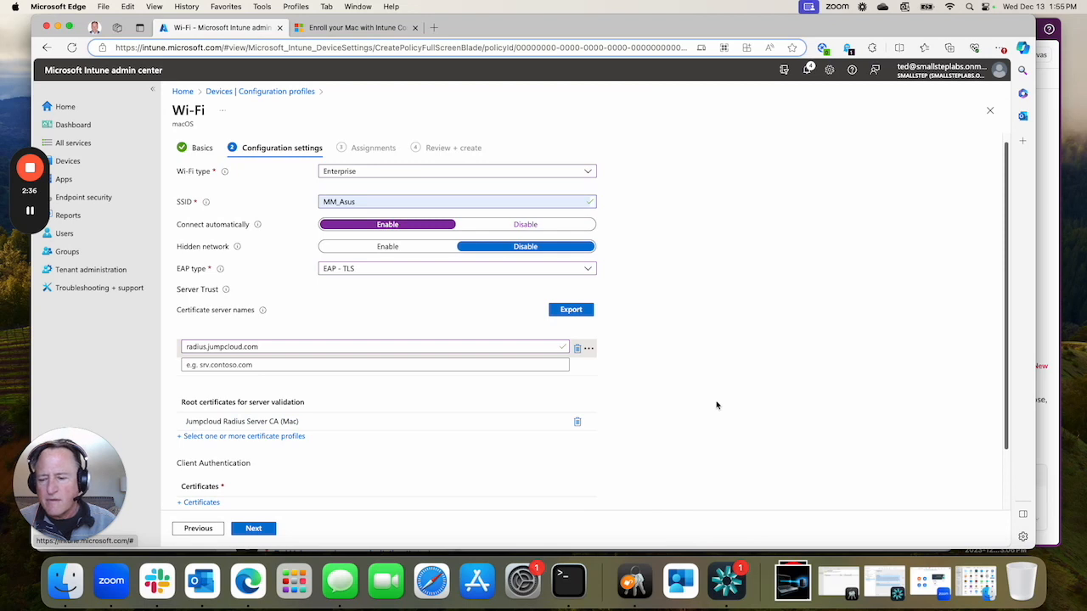
scroll(663, 405, "down", 1)
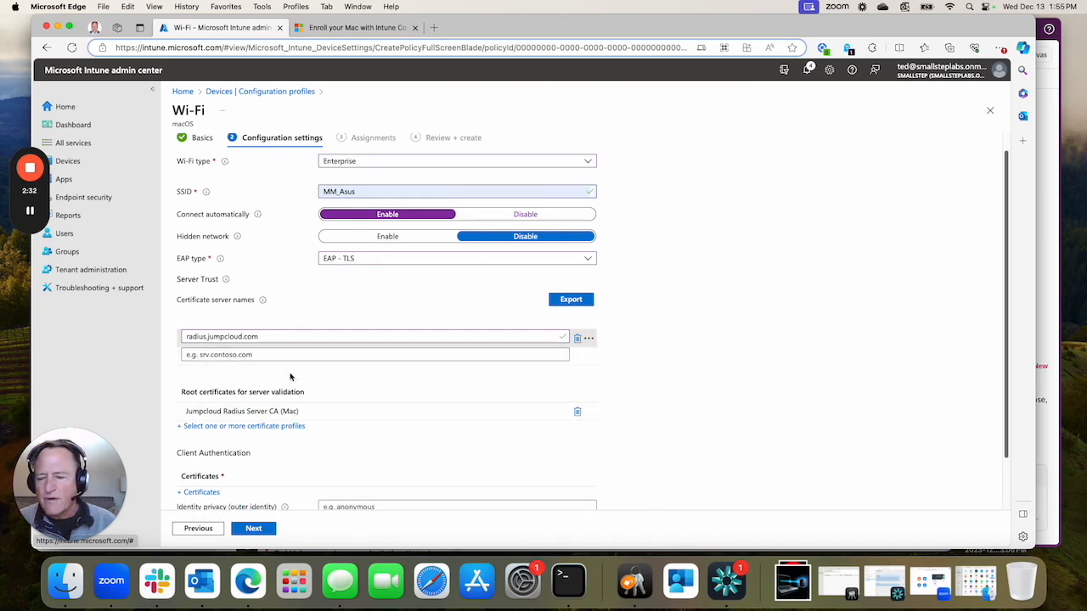
scroll(331, 380, "down", 1)
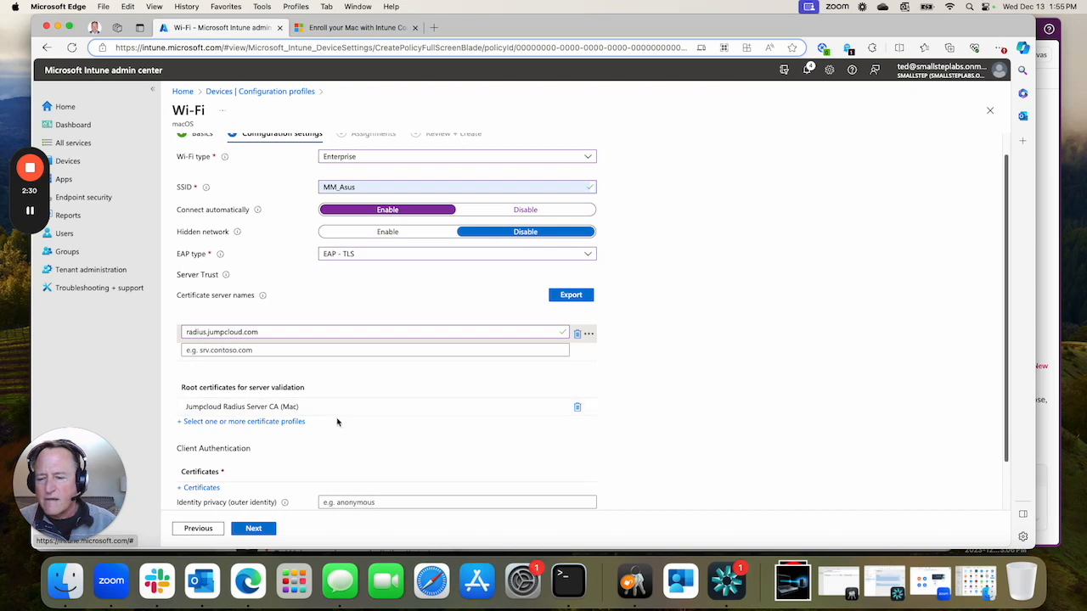
scroll(339, 427, "down", 3)
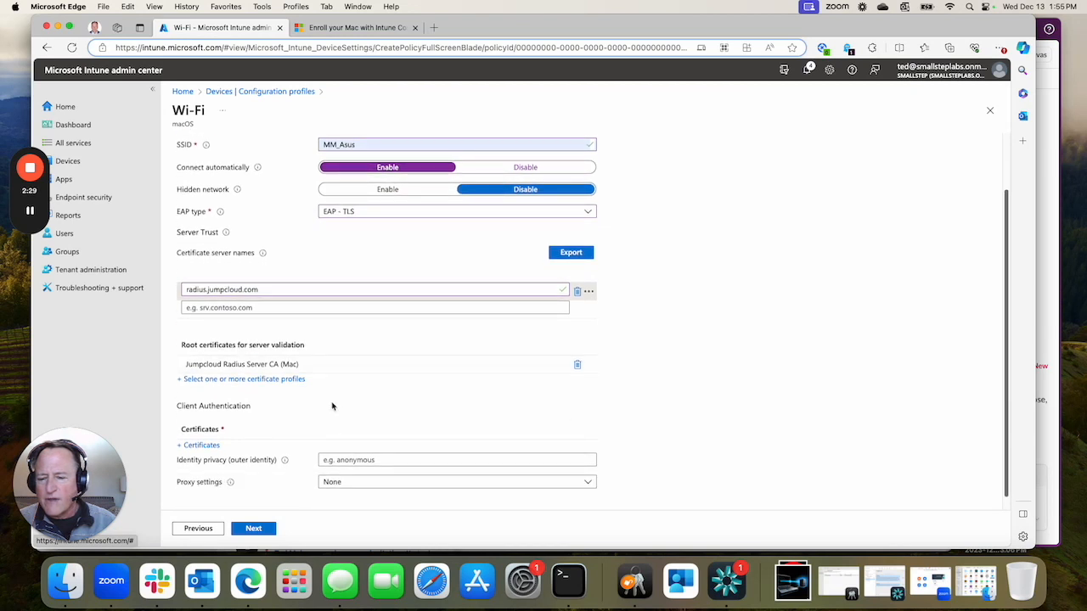
Step: Select the Smallstep Jumpcloud WiFi SCEP client certificate and advance to Assignments
left_click(204, 445)
left_click(755, 195)
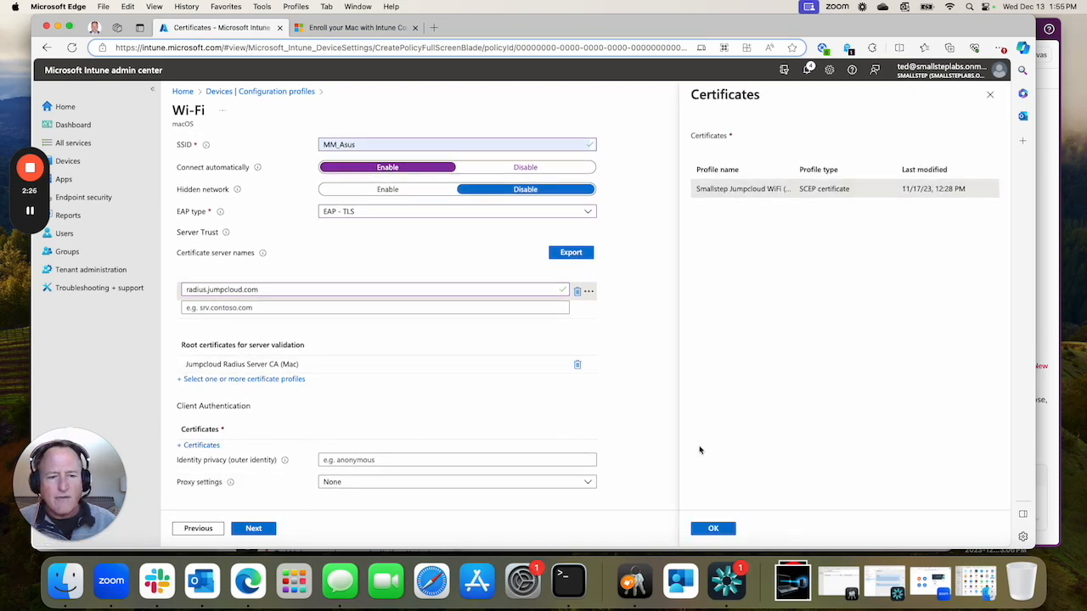
left_click(714, 529)
scroll(721, 478, "down", 1)
scroll(720, 478, "down", 2)
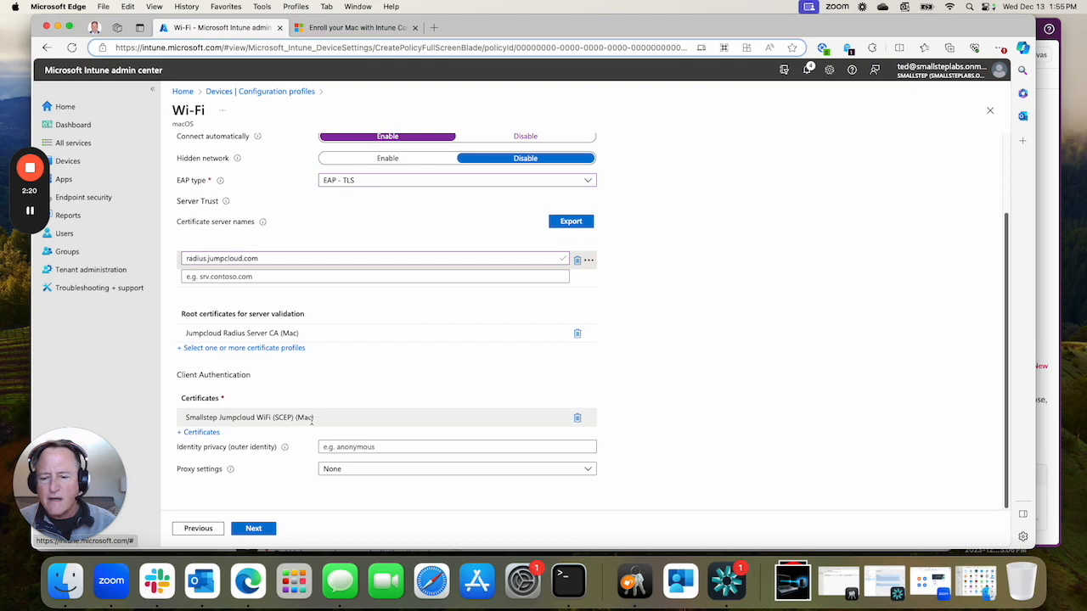
left_click(251, 528)
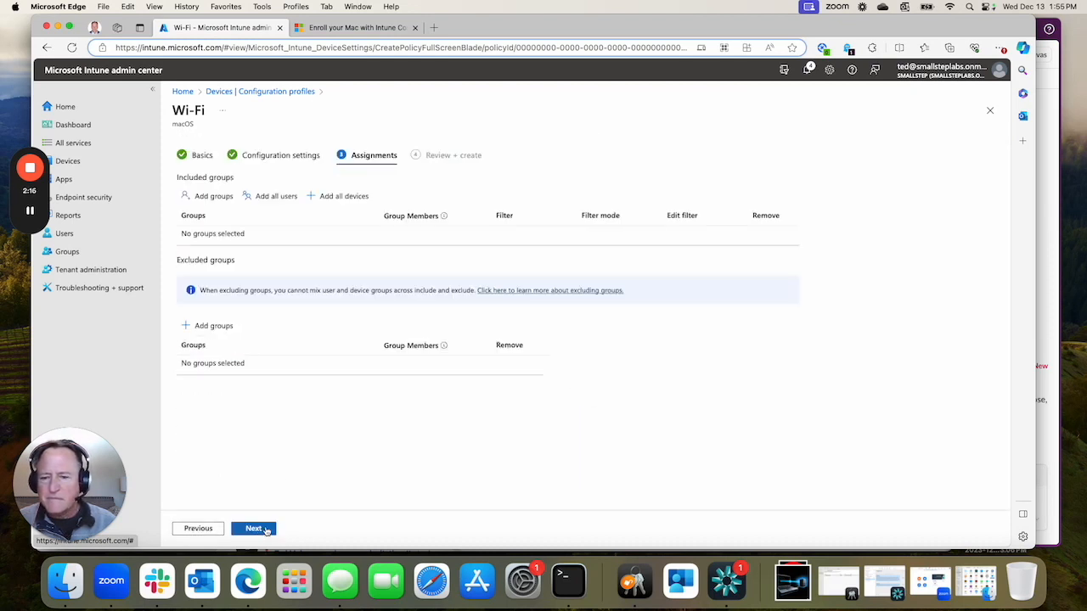
Step: Assign the Wi-Fi profile to the Intune Users group and continue to Review + create
left_click(204, 196)
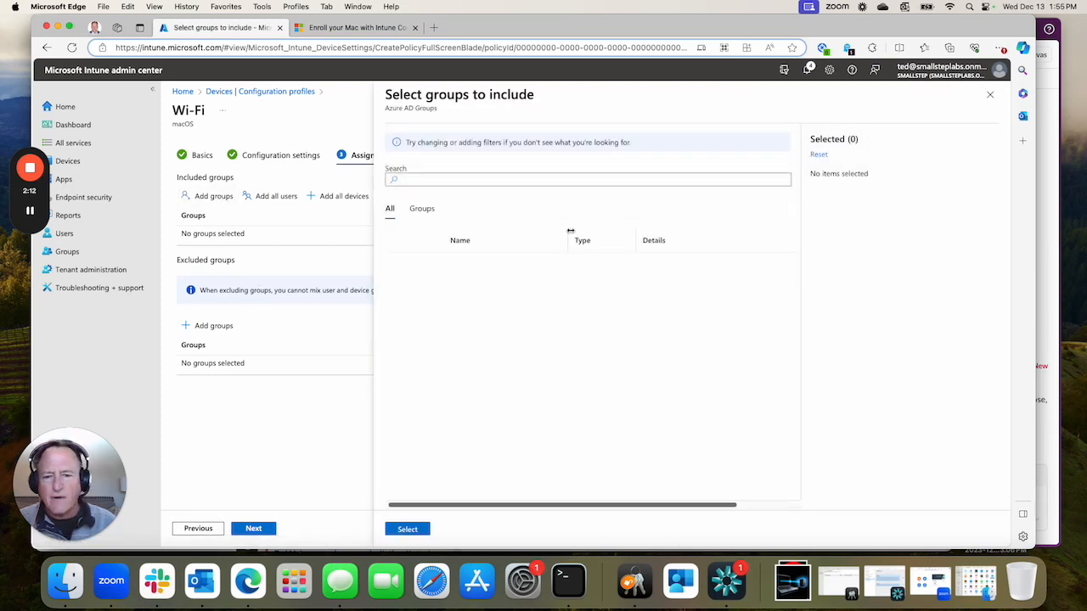
left_click(399, 321)
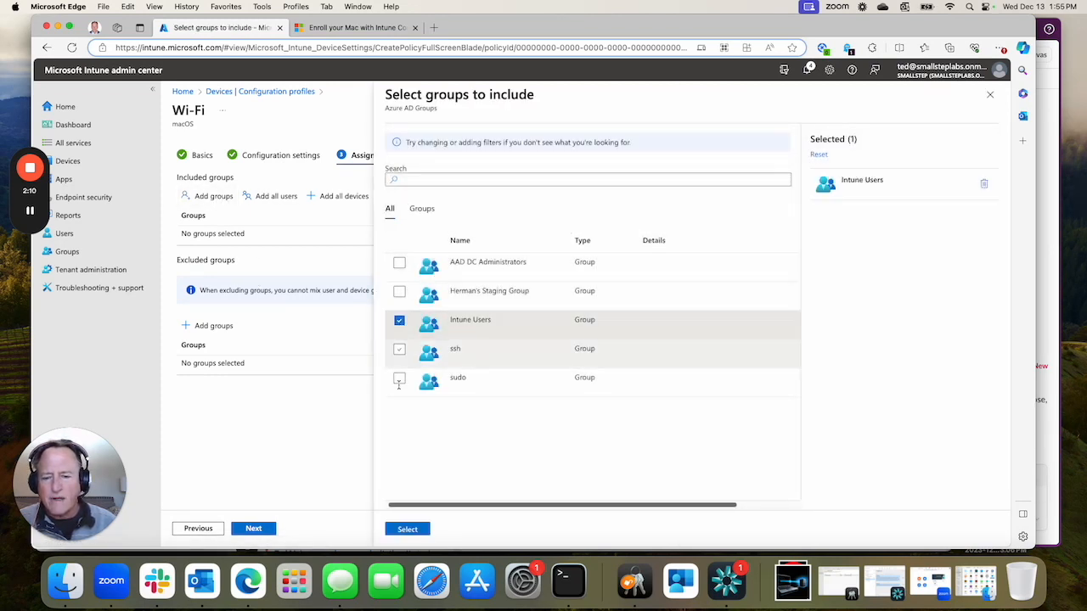
left_click(408, 530)
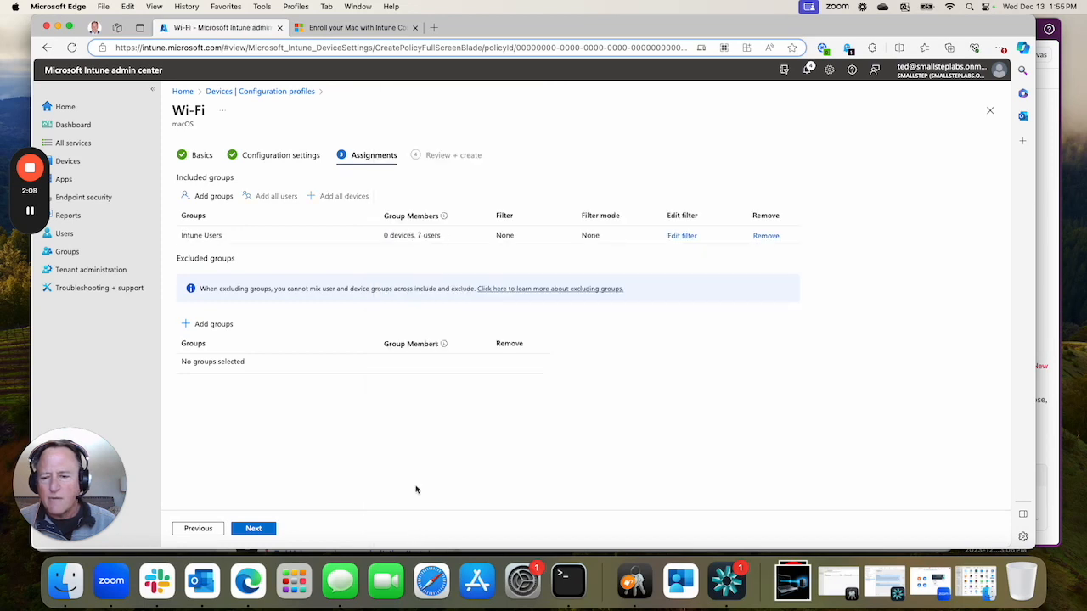
left_click(255, 528)
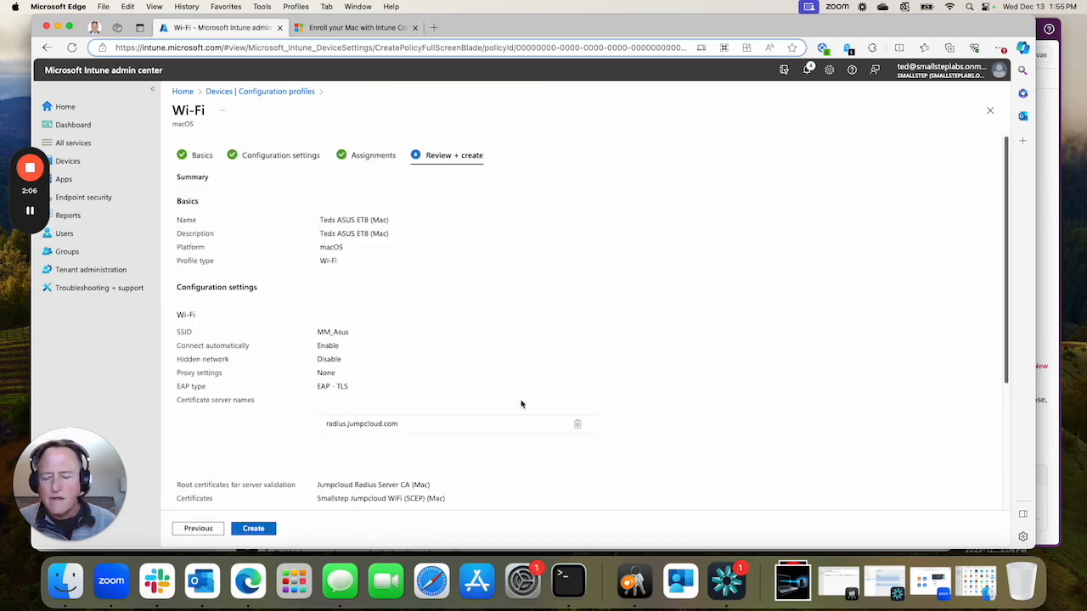
Step: Review the summary and create the Teds ASUS ET8 (Mac) Wi-Fi profile
scroll(502, 420, "down", 3)
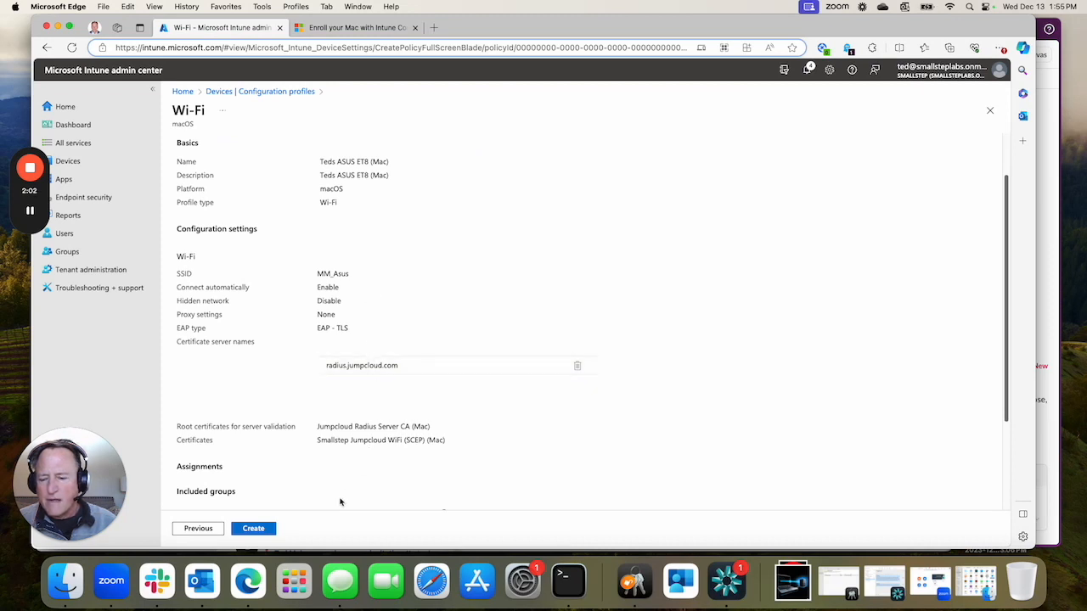
scroll(334, 487, "down", 2)
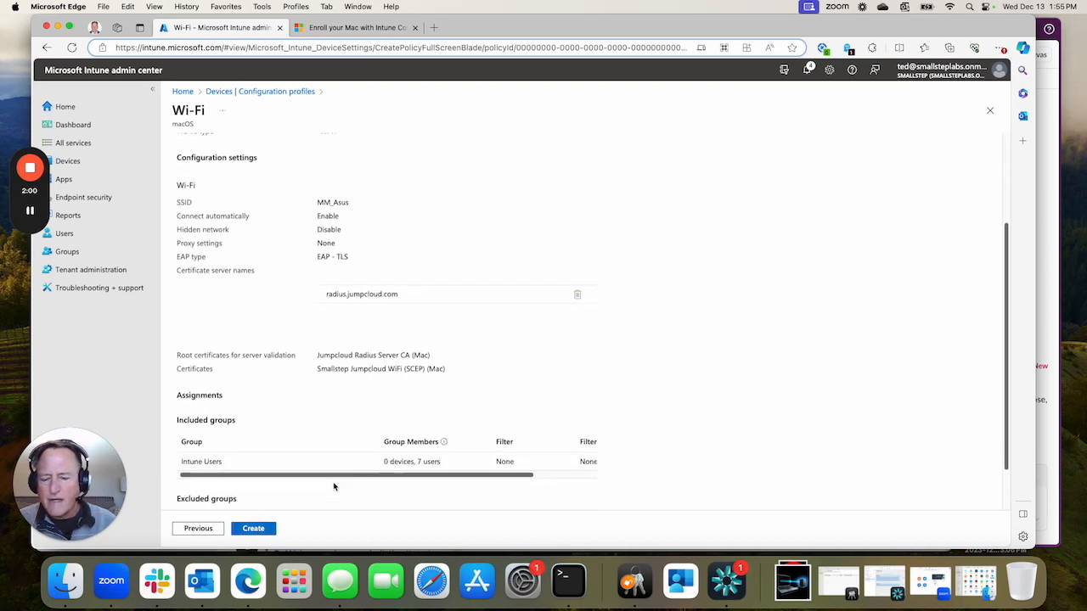
scroll(334, 487, "down", 2)
left_click(257, 530)
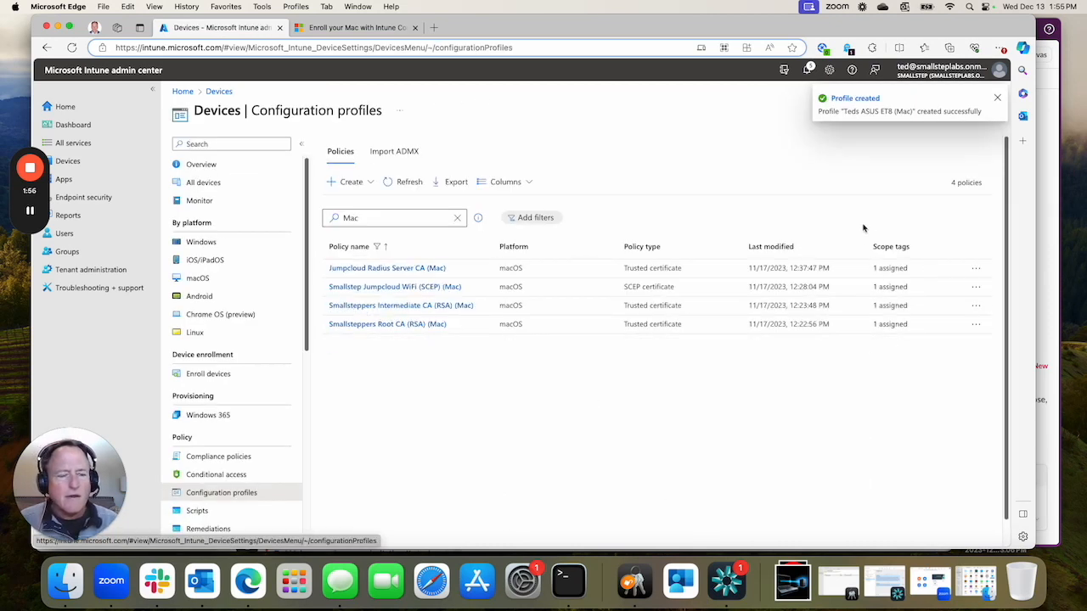
Step: Refresh the profiles list and review the Teds ASUS ET8 (Mac) profile's Wi-Fi settings
left_click(398, 182)
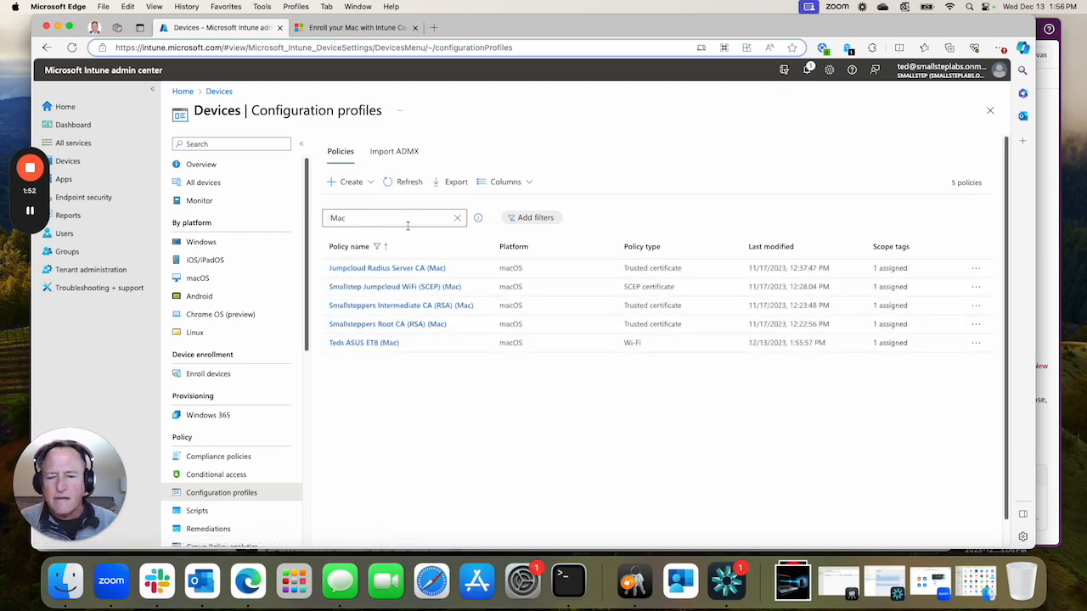
left_click(365, 343)
scroll(447, 332, "down", 5)
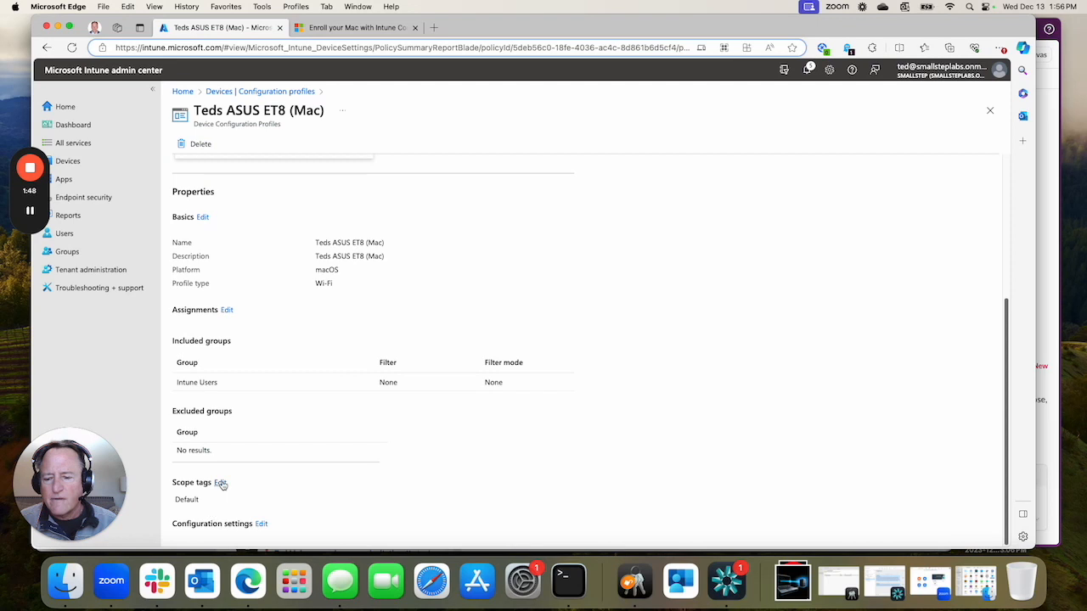
scroll(271, 468, "down", 1)
left_click(243, 518)
scroll(354, 411, "down", 5)
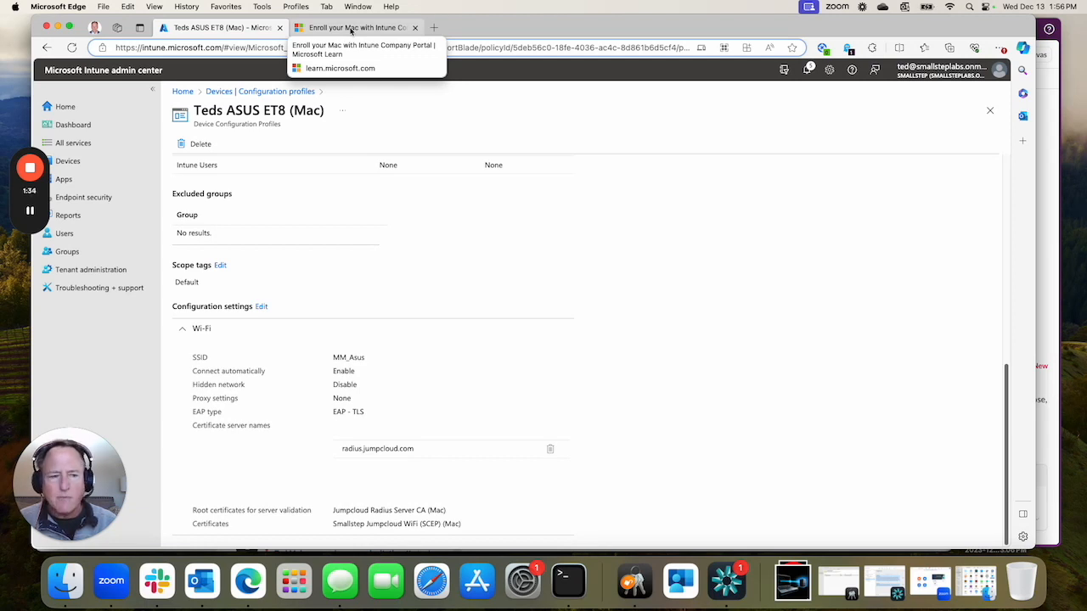
Step: Check About This Mac, then return to the Mac enrollment article on Microsoft Learn
left_click(15, 7)
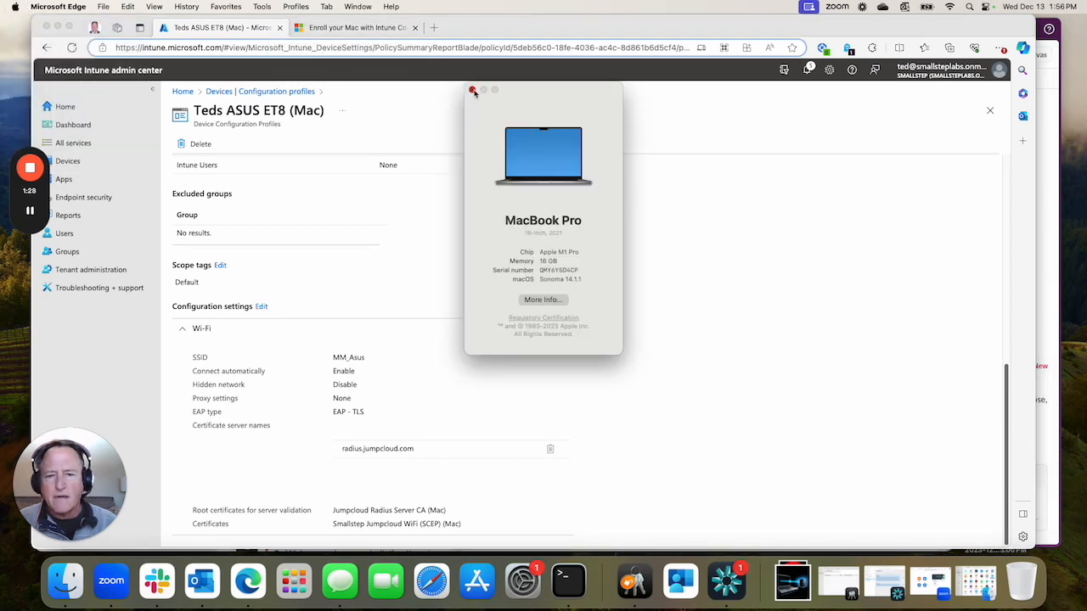
left_click(472, 90)
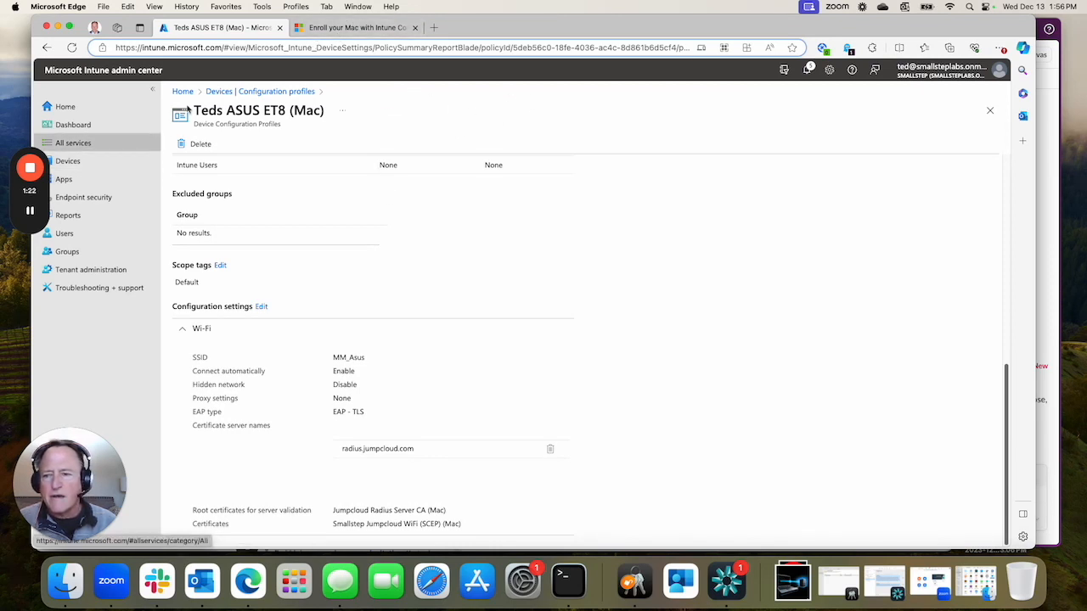
left_click(357, 27)
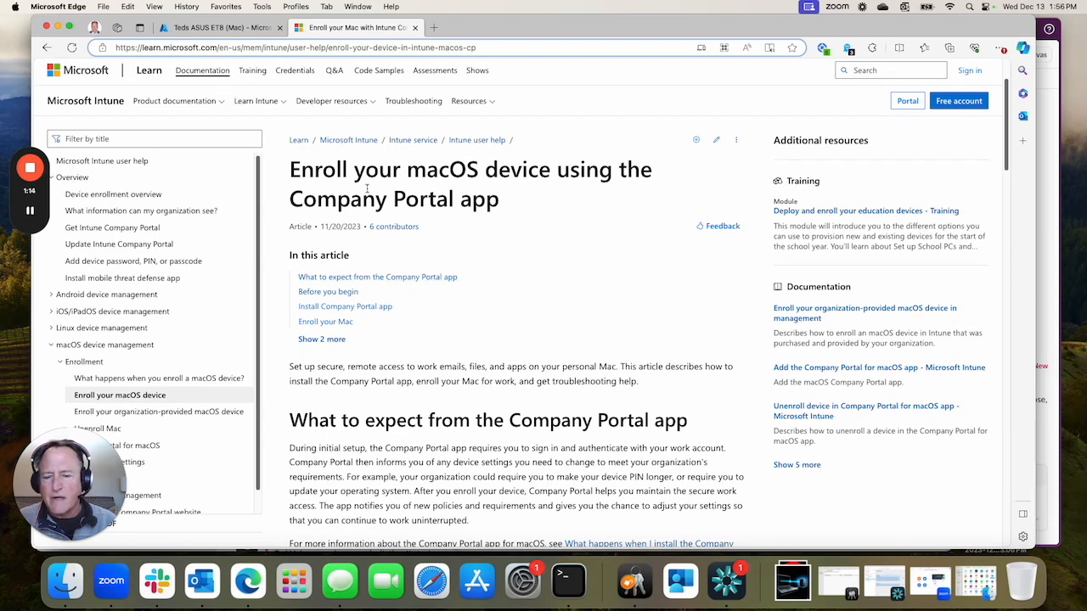
Step: Download CompanyPortal-Installer.pkg from the article's Install Company Portal app section via Enroll My Mac
left_click(345, 307)
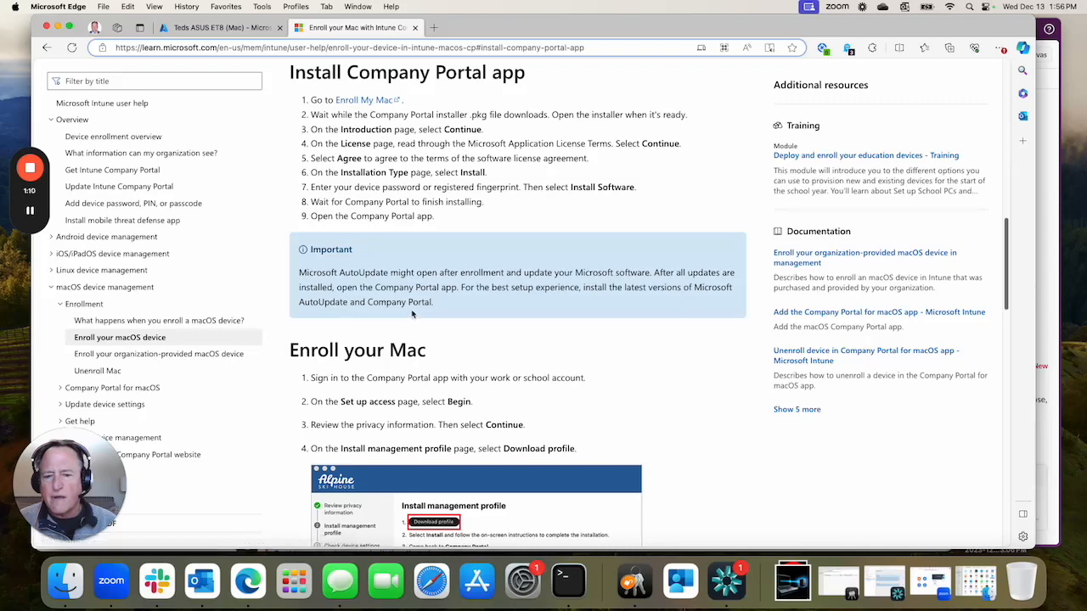
left_click(372, 101)
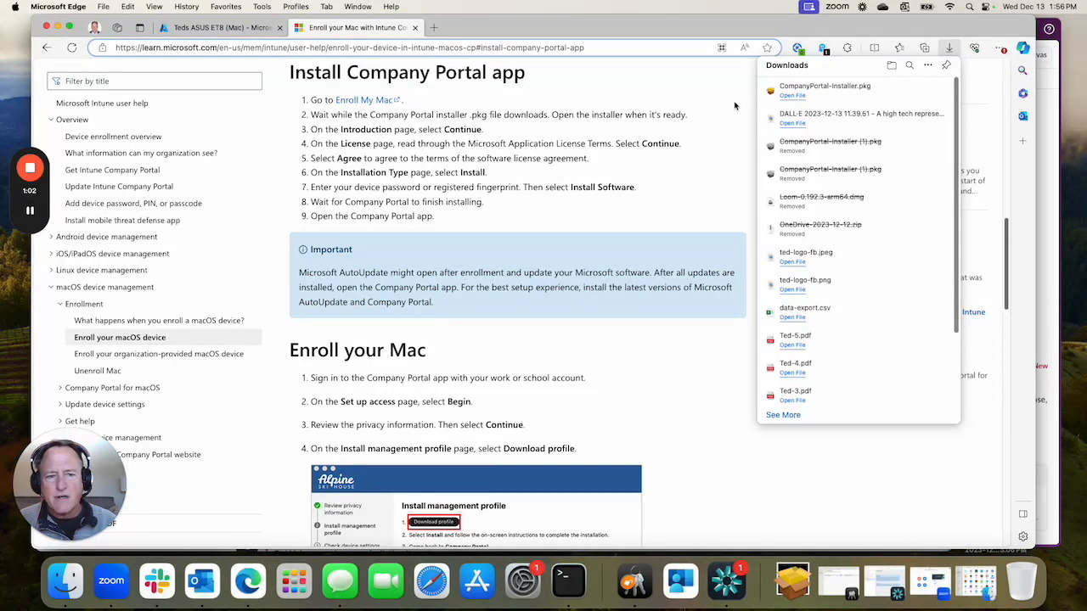
left_click(82, 590)
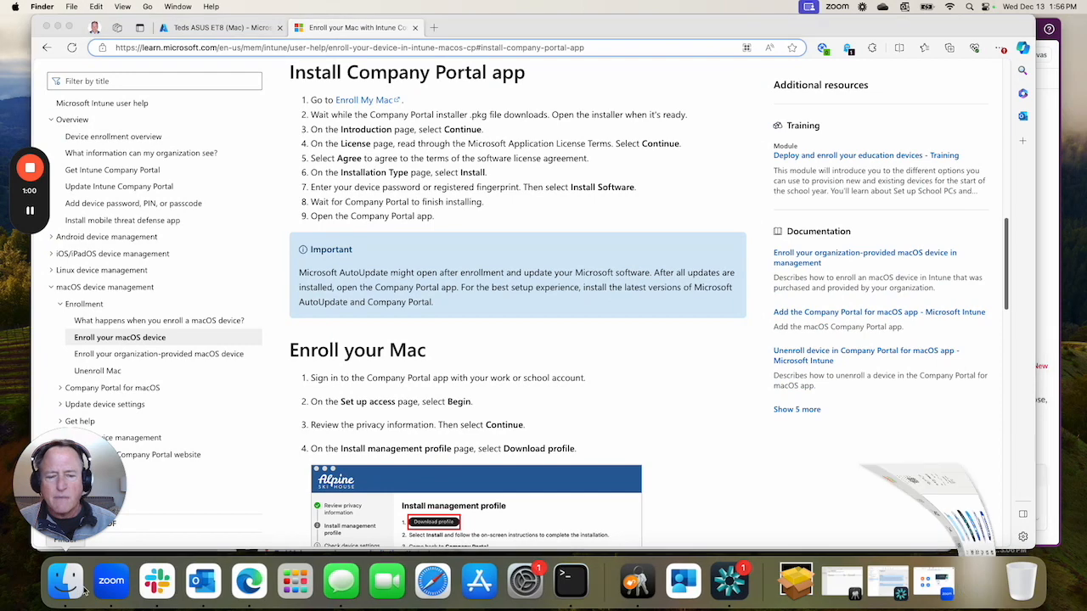
Step: Launch Company Portal from Applications, sign in, and begin Smallstep access setup past the privacy page
left_click(676, 279)
double_click(677, 278)
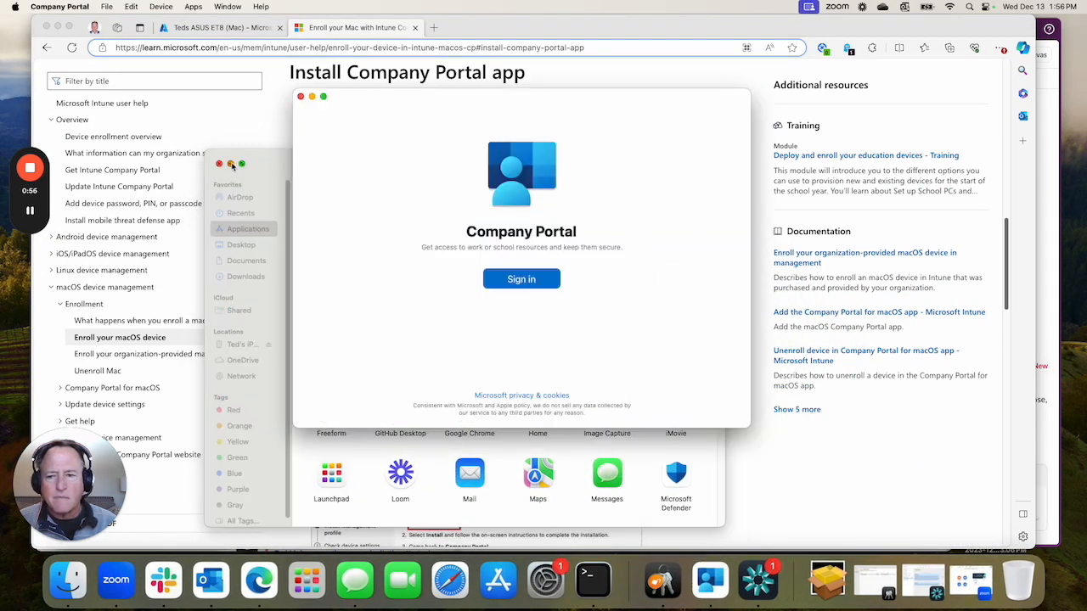
left_click(231, 164)
left_click(525, 282)
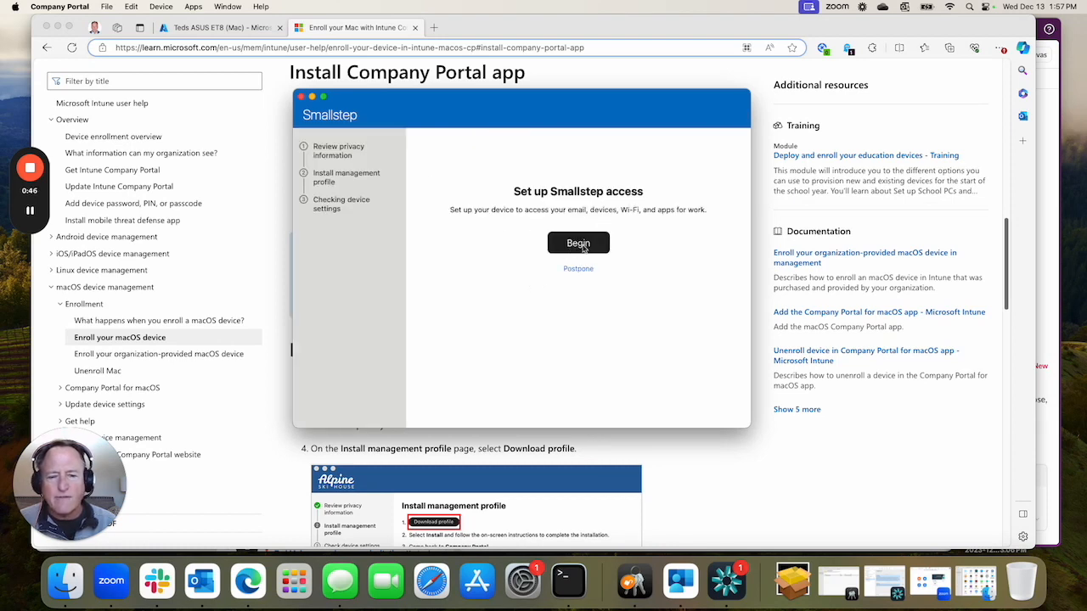
left_click(584, 246)
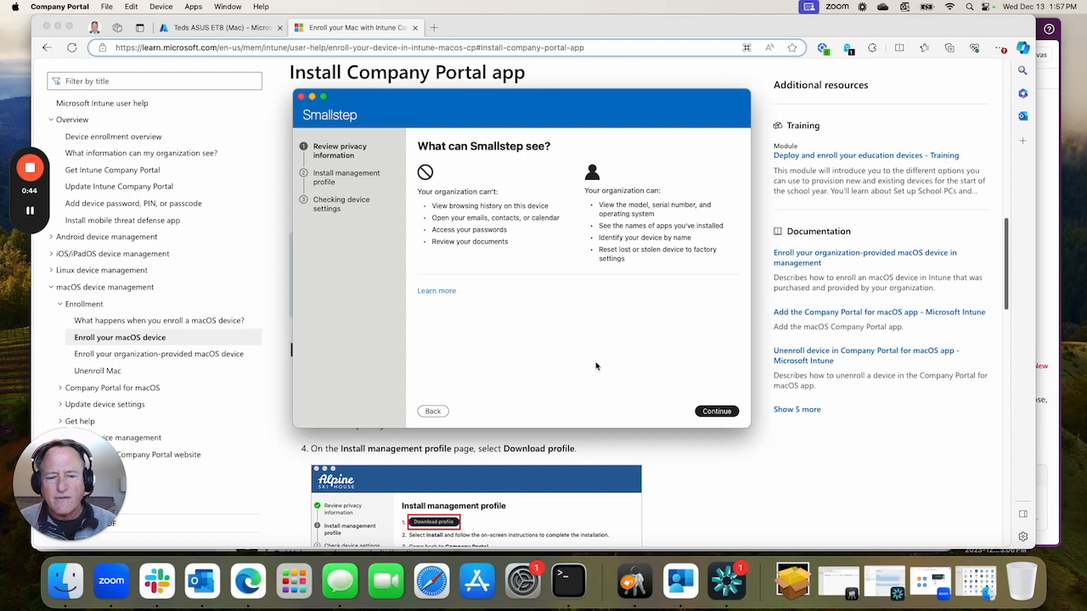
left_click(715, 412)
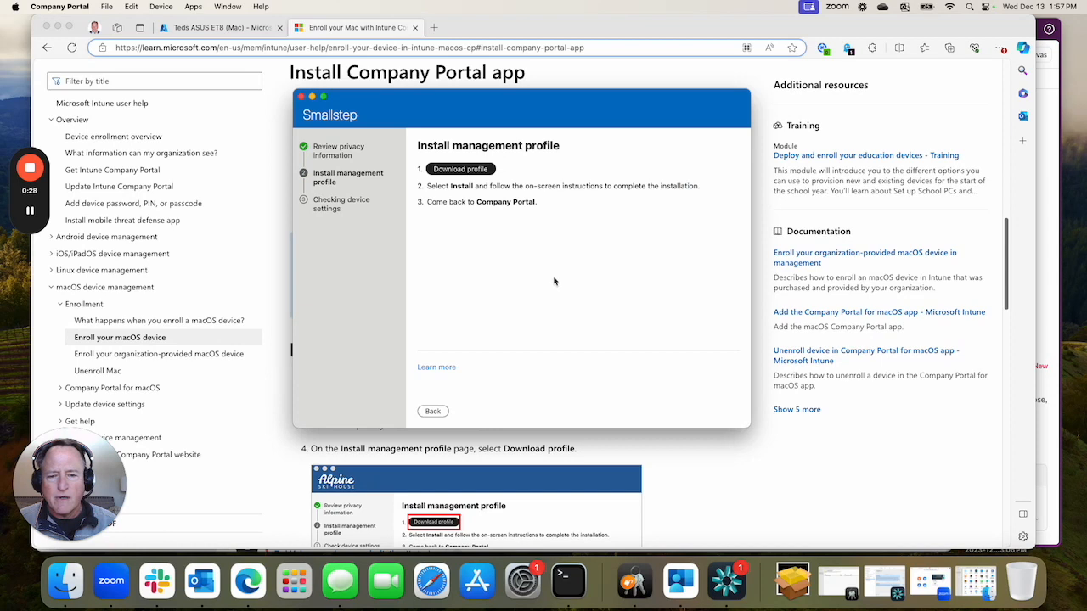
Step: Download and install the Smallstep Management Profile, approving it with the account password
left_click(480, 170)
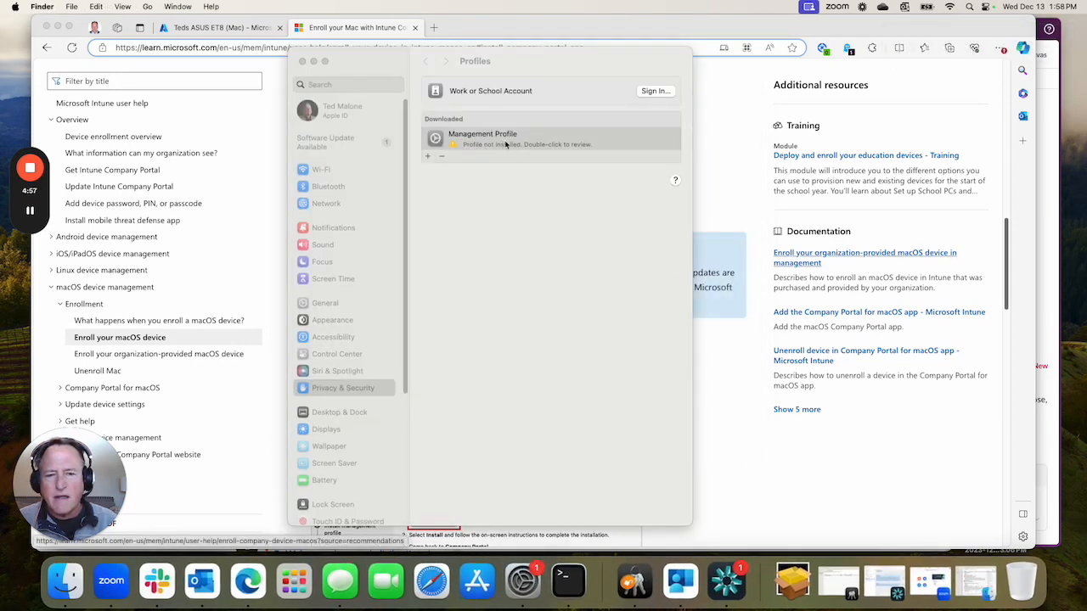
left_click(513, 145)
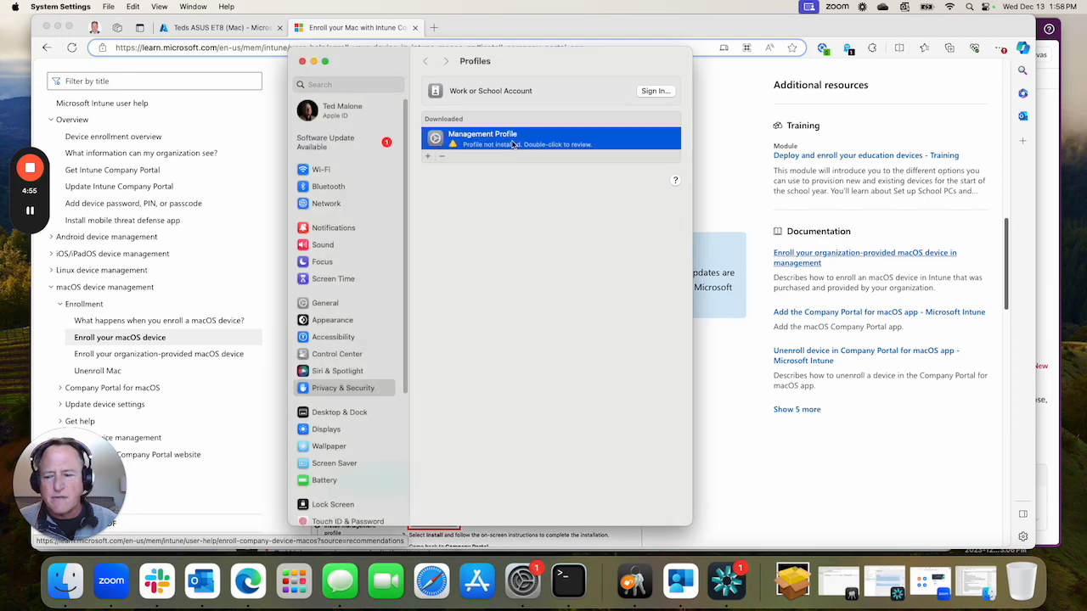
double_click(513, 142)
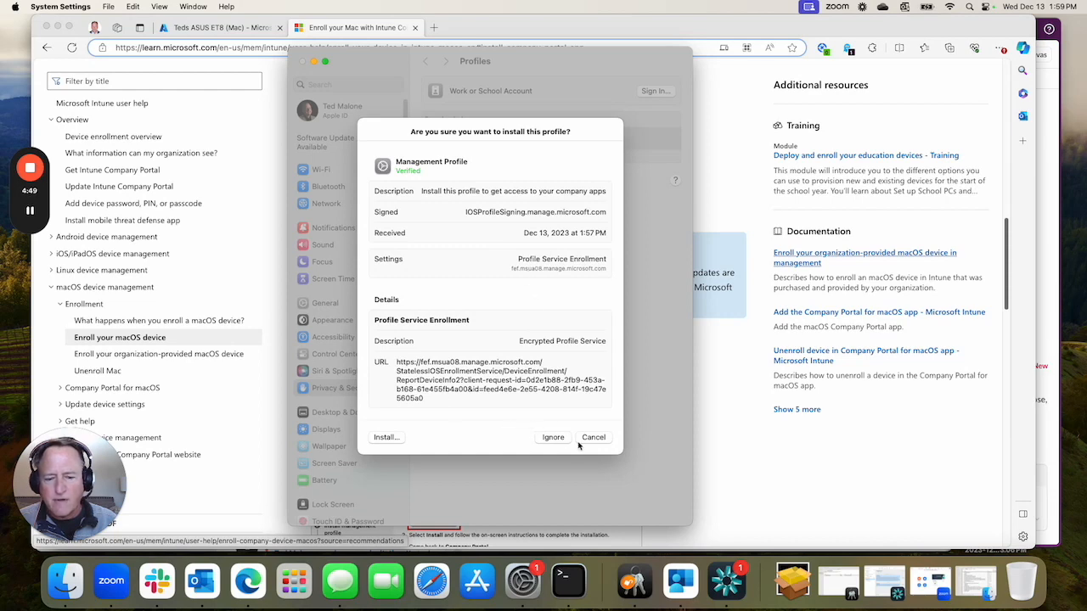
left_click(386, 438)
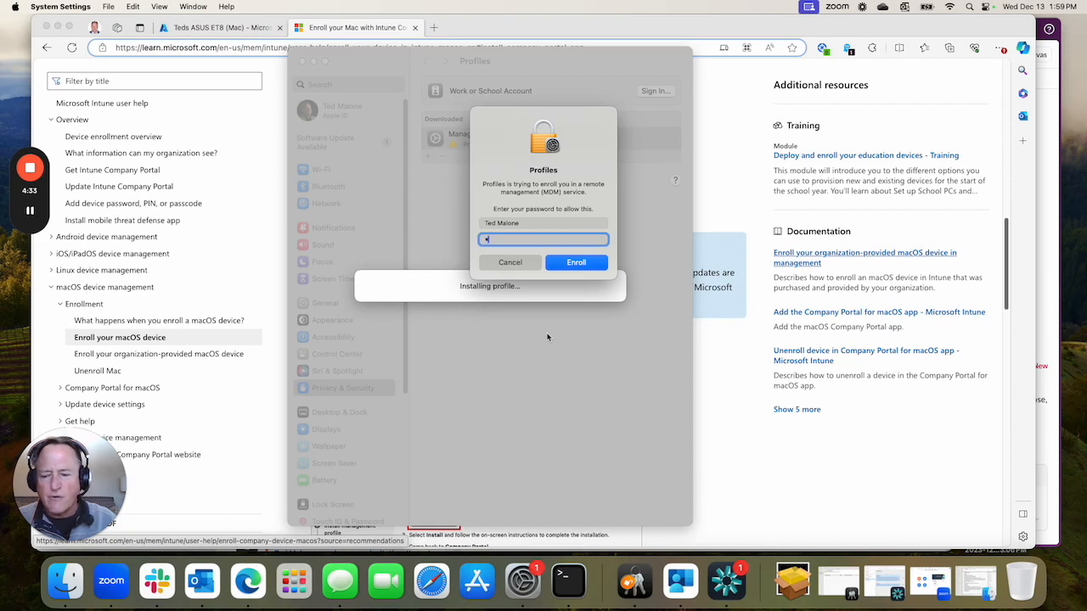
type("••••••••")
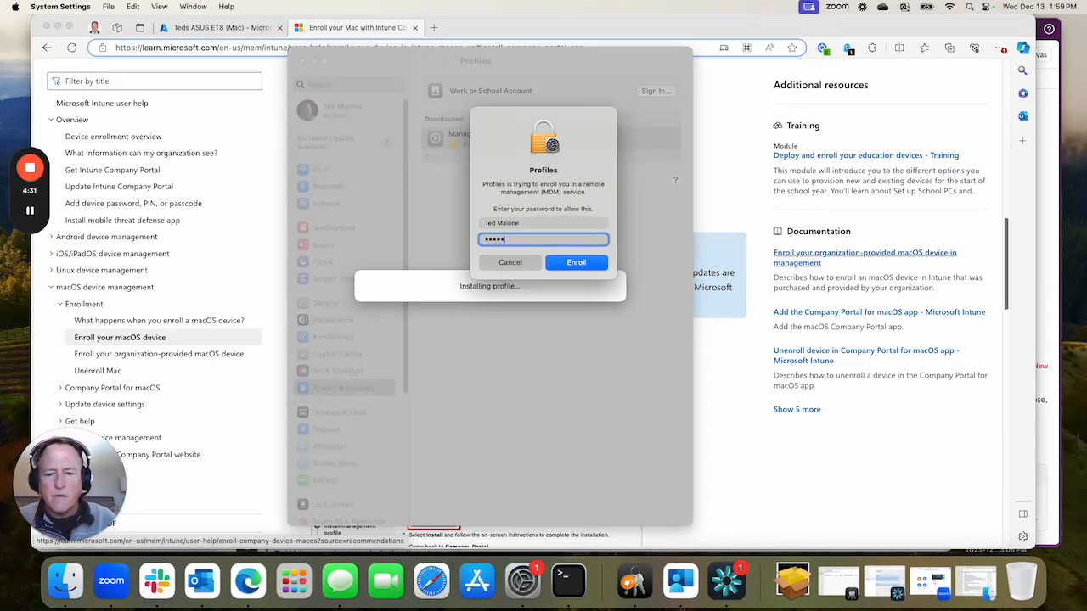
key("Return")
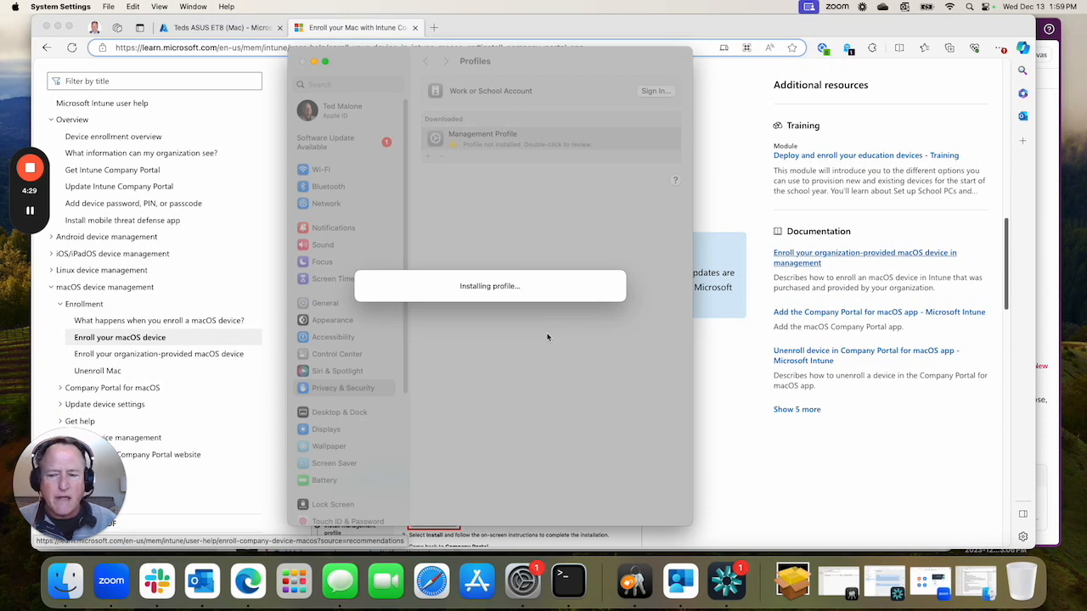
Step: Check available Wi-Fi networks and review the installed Management Profile's details, then close System Settings
left_click(952, 9)
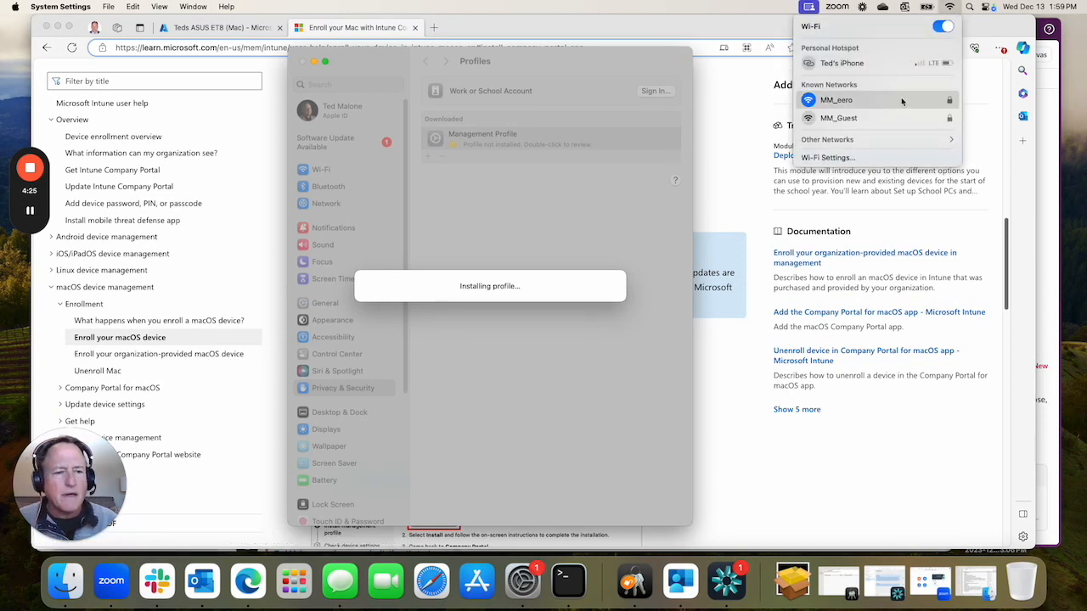
left_click(740, 22)
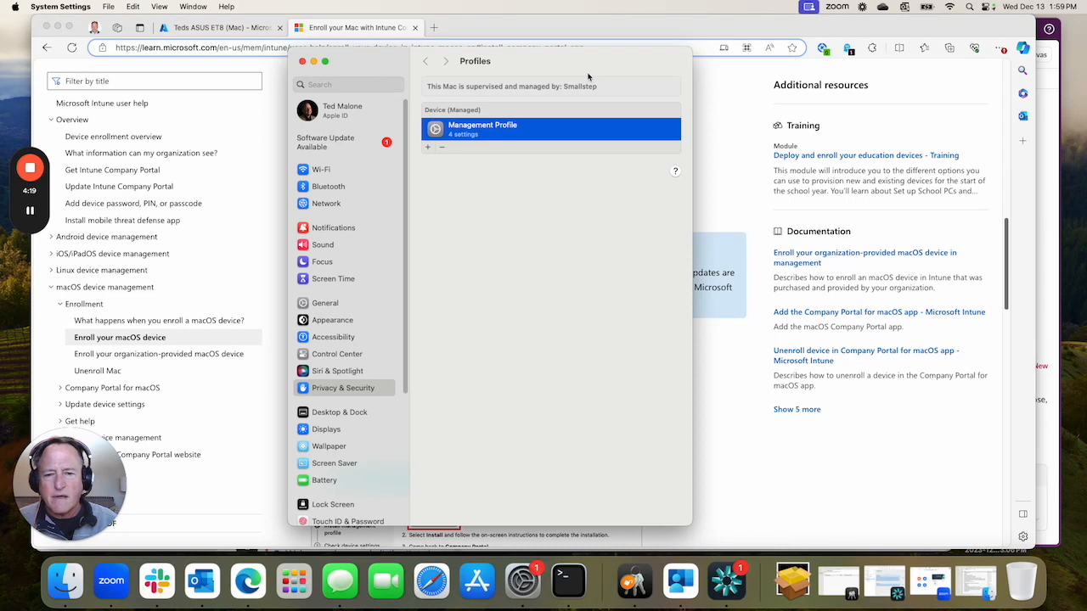
double_click(524, 130)
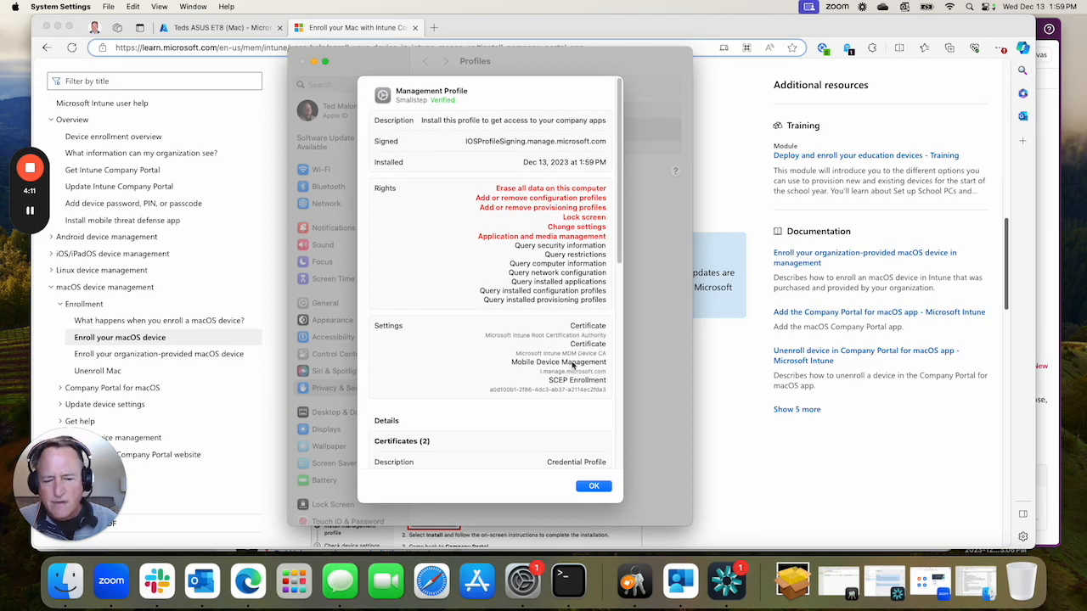
left_click(594, 486)
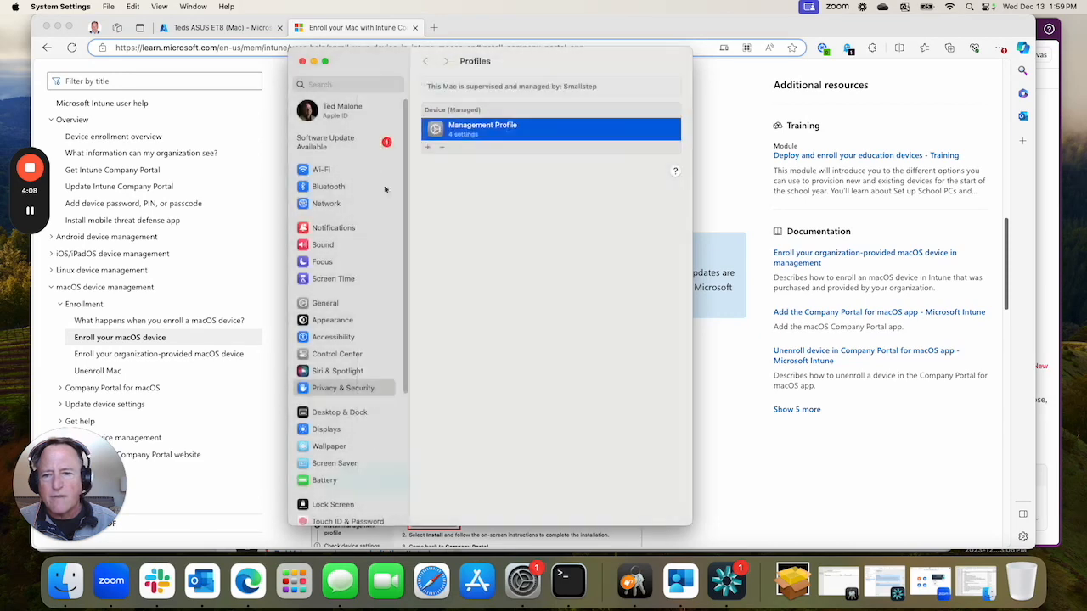
left_click(301, 62)
left_click(634, 580)
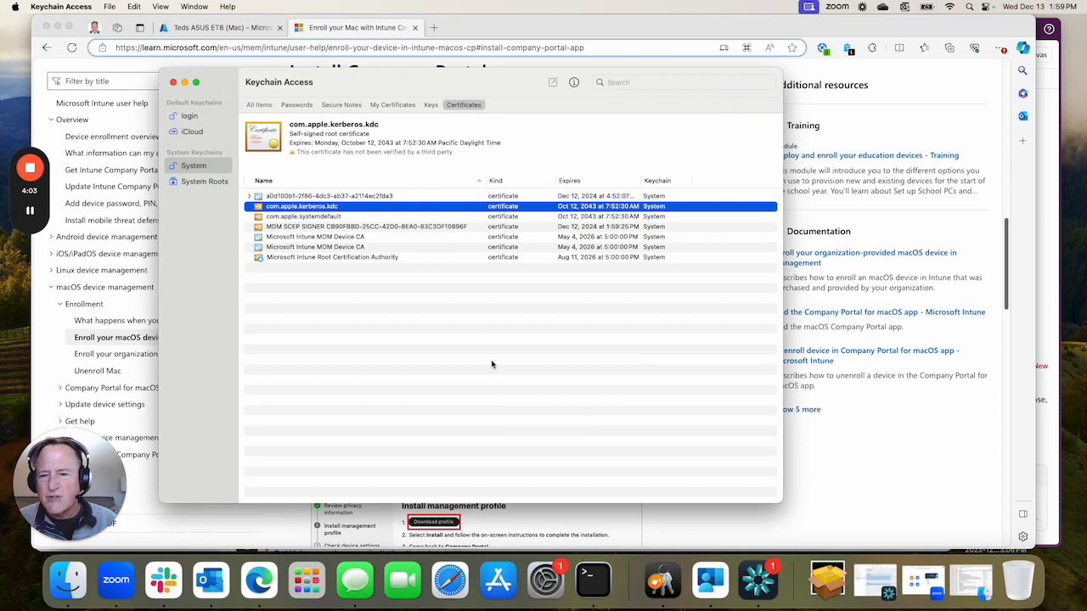
Step: Inspect the Smallstep-issued user certificate in the System keychain, valid until Dec 20, 2023, then quit Keychain Access
left_click(430, 104)
left_click(464, 104)
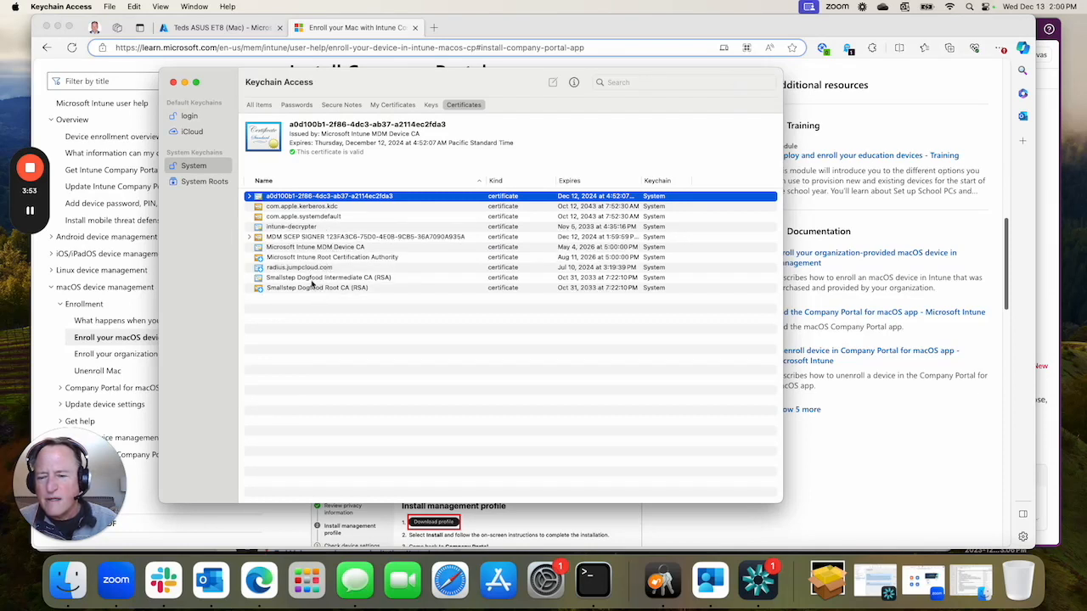
left_click(311, 268)
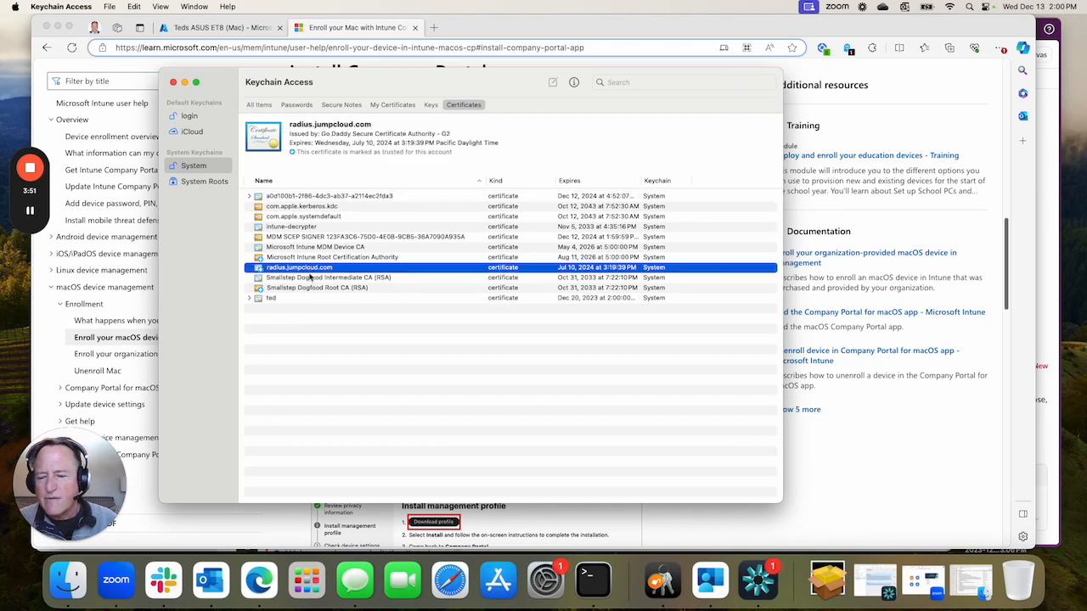
left_click(283, 298)
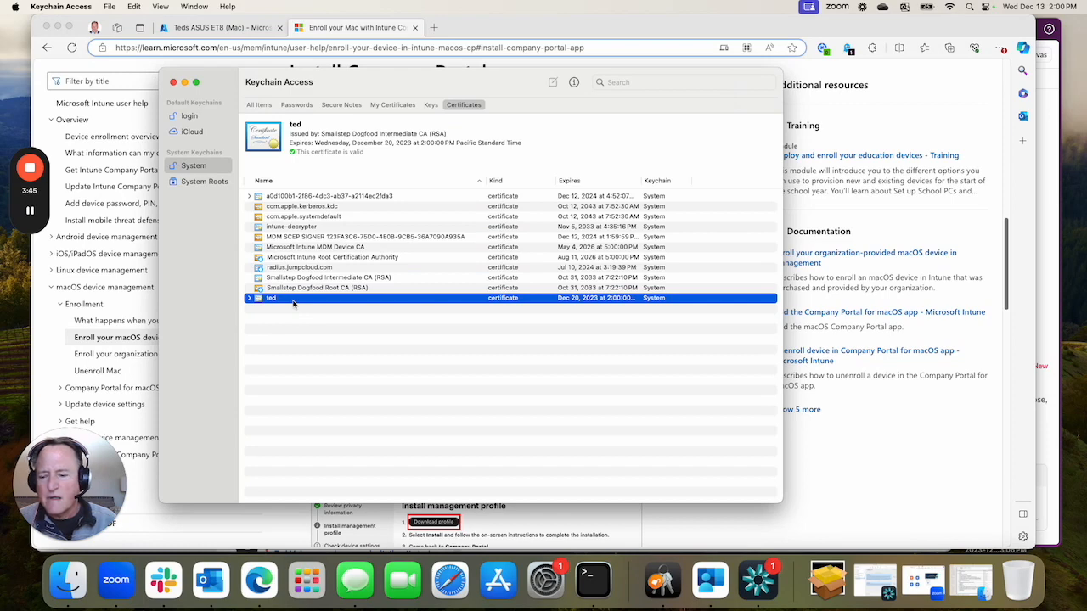
double_click(293, 300)
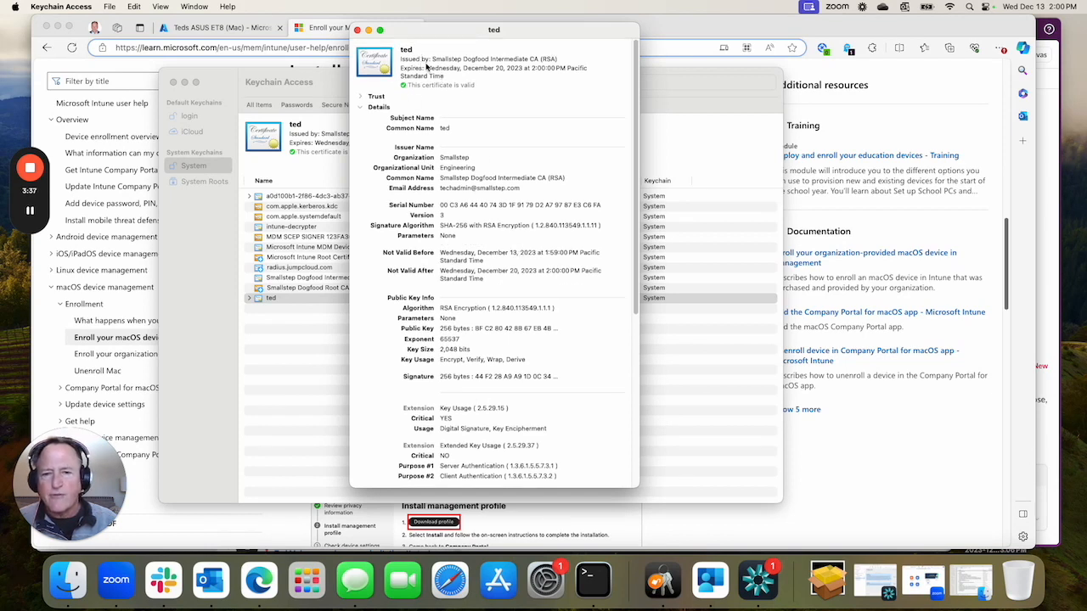
left_click(358, 31)
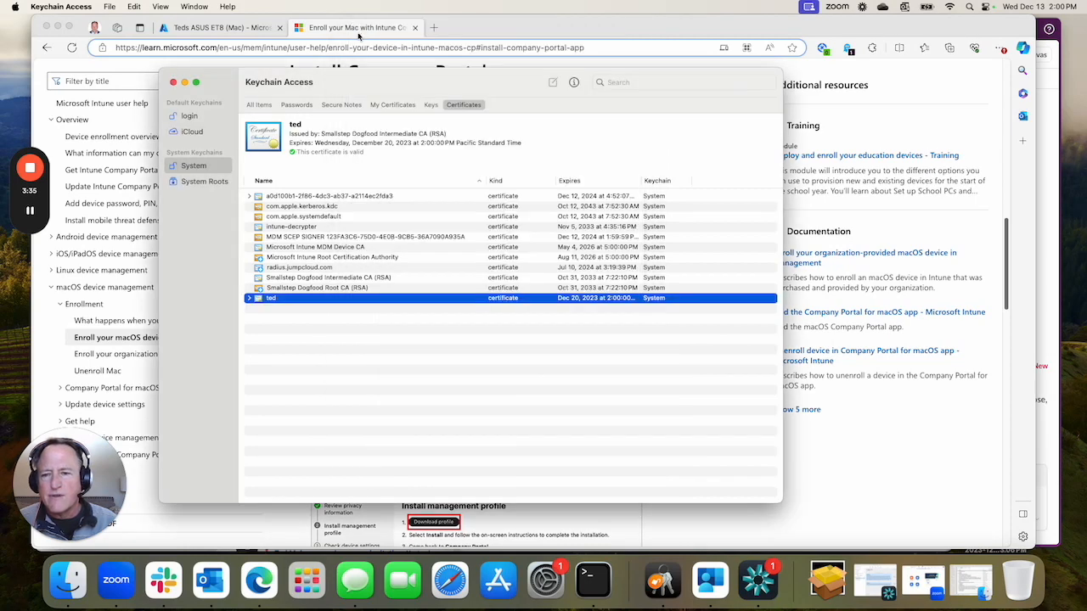
left_click(173, 82)
left_click(949, 8)
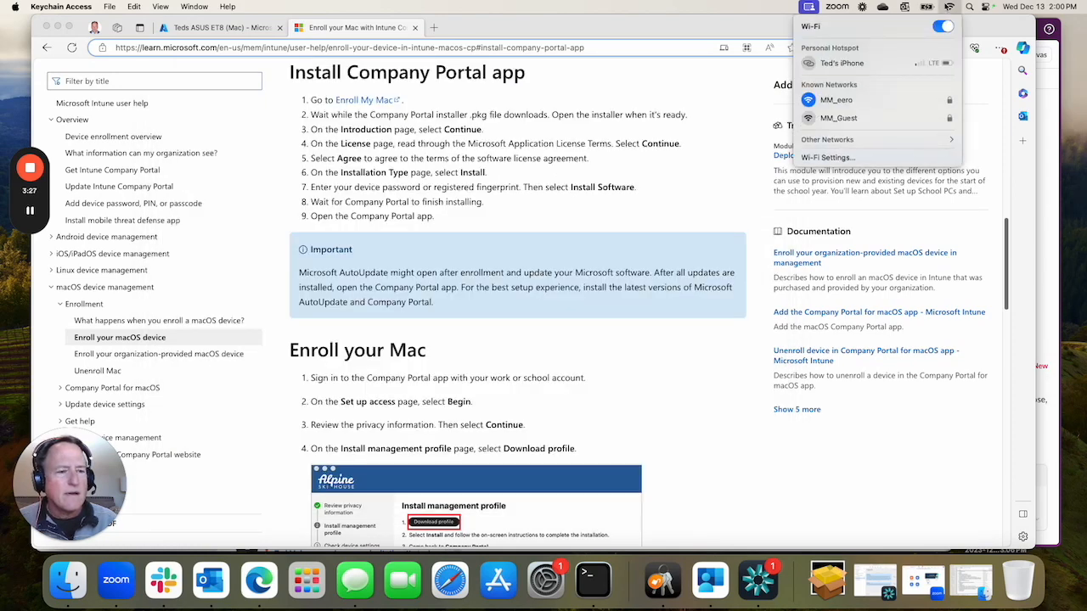
Step: Join MM_Asus from Other Networks using the user's Smallstep-issued certificate
left_click(903, 141)
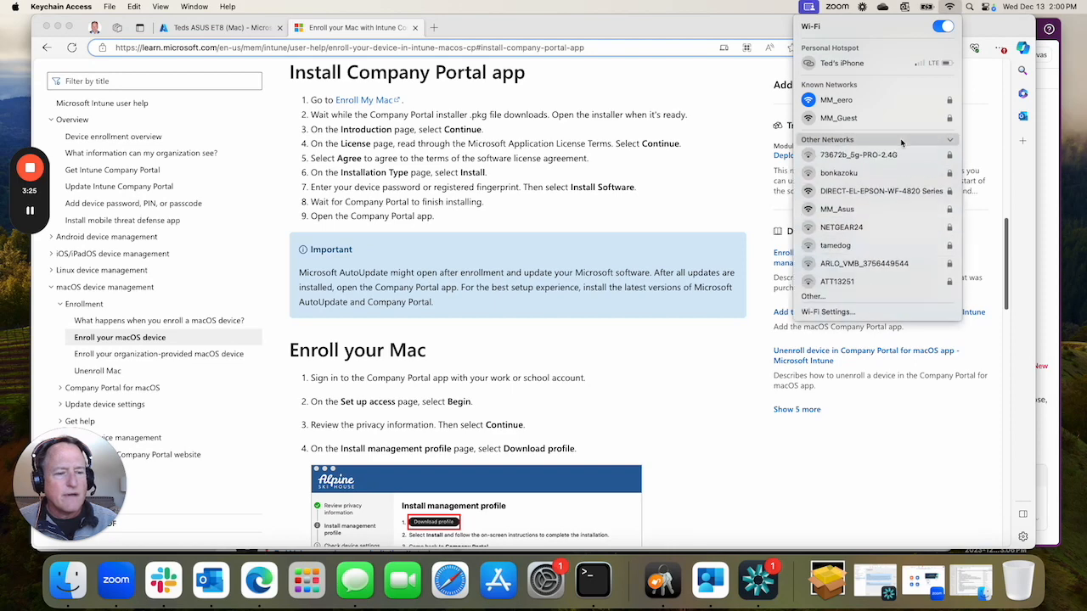
left_click(862, 209)
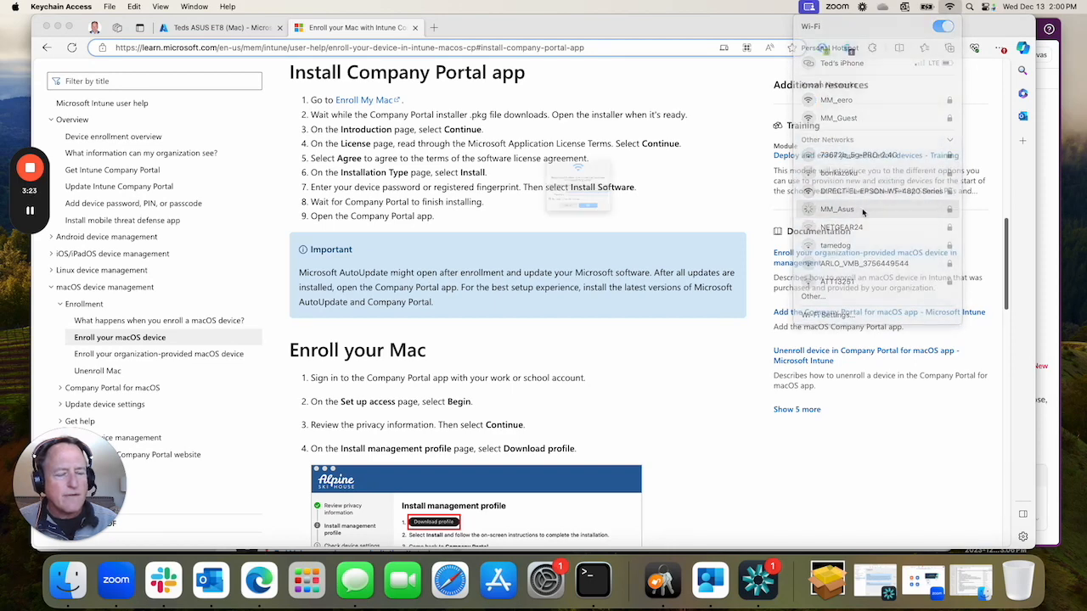
left_click(648, 189)
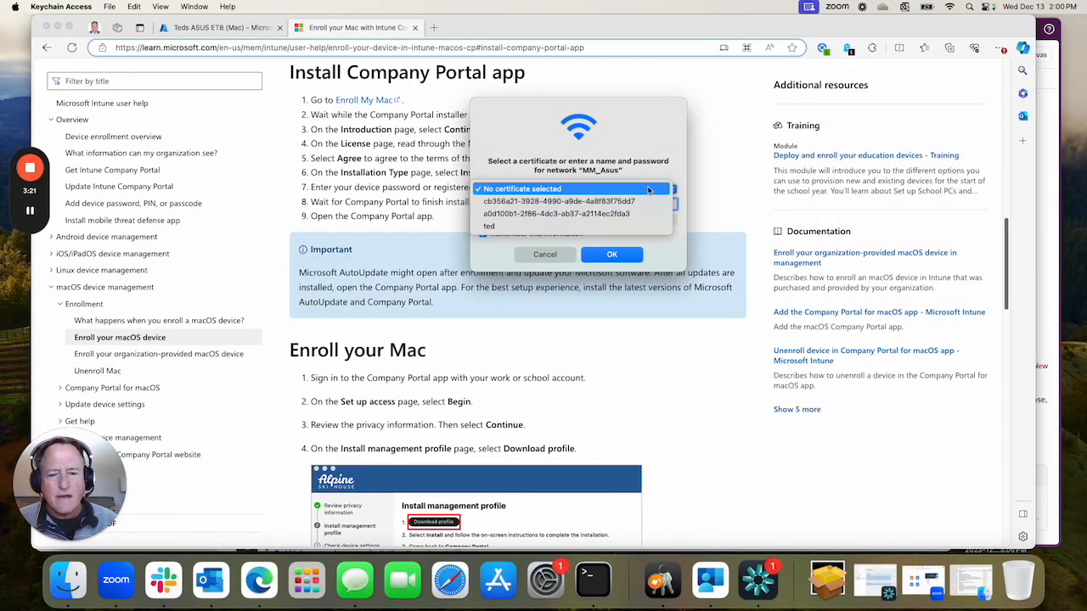
left_click(564, 226)
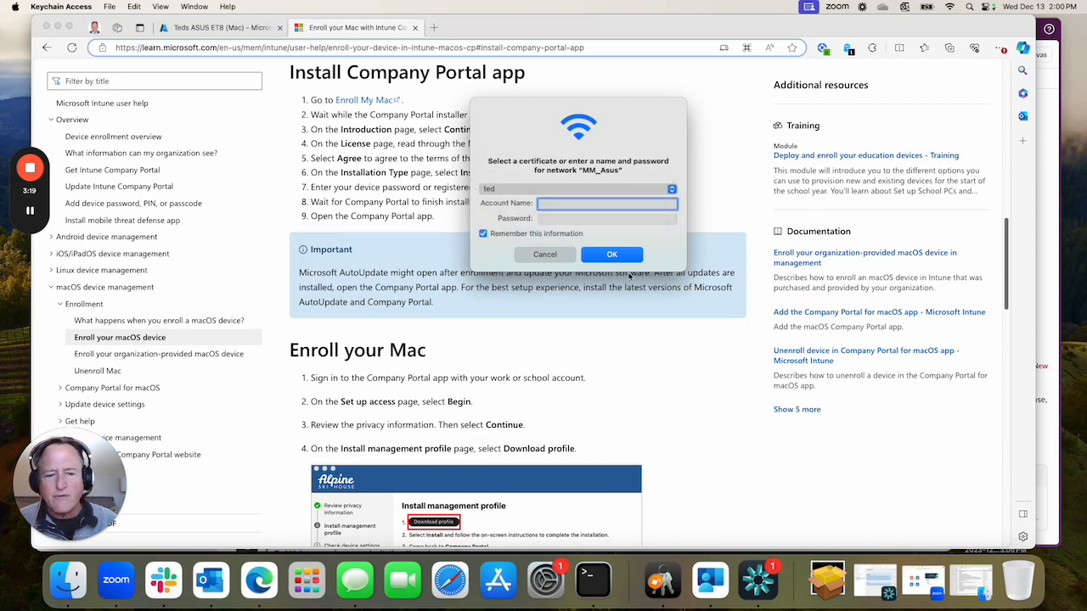
left_click(619, 260)
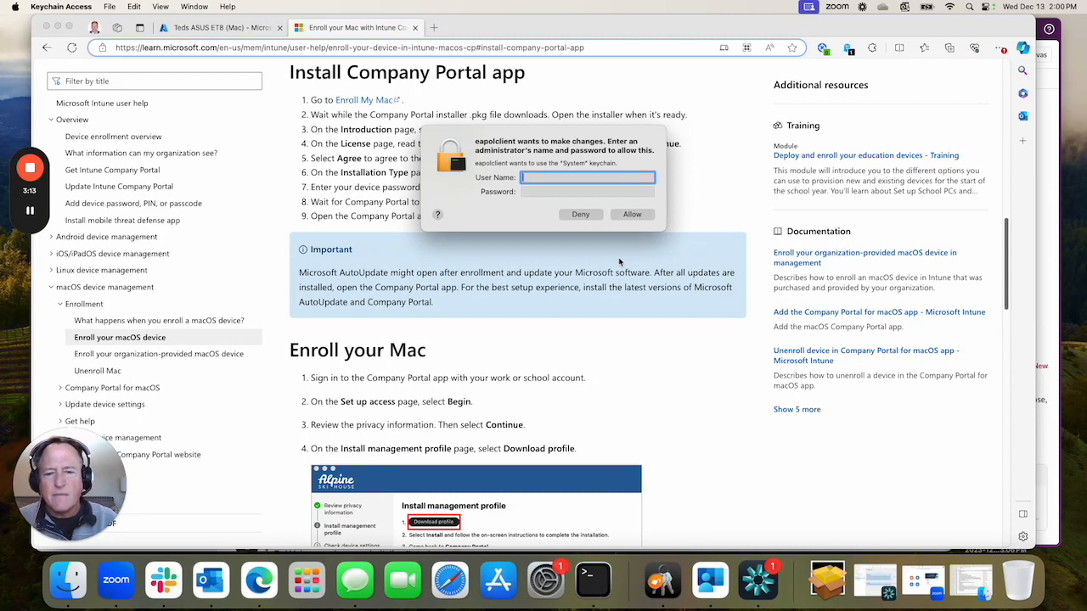
Step: Enter the administrator's username and password to allow eapolclient access to the System keychain
type("tedma")
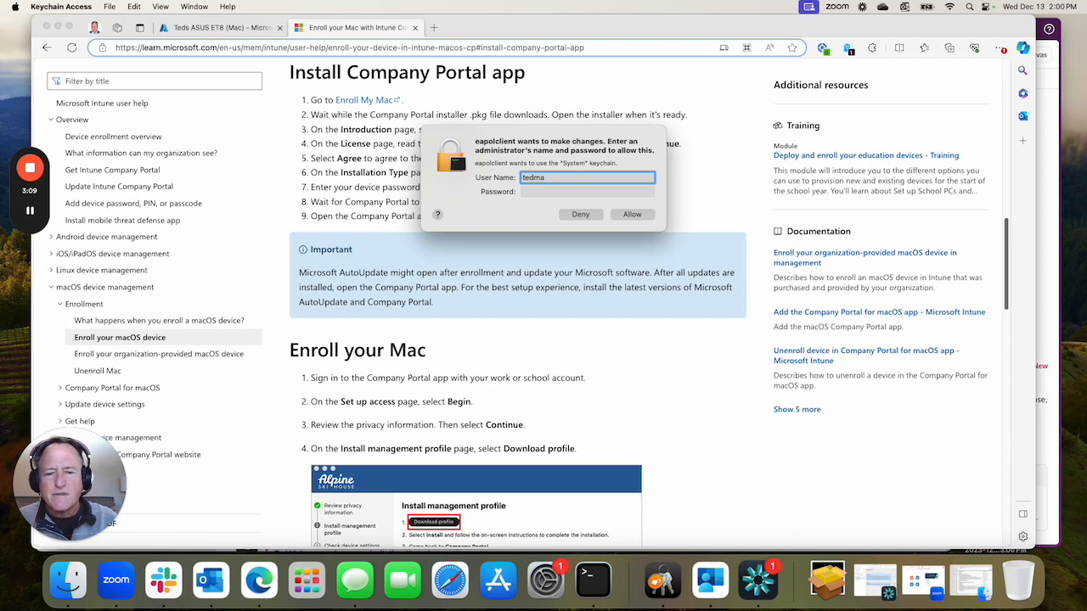
key("Tab")
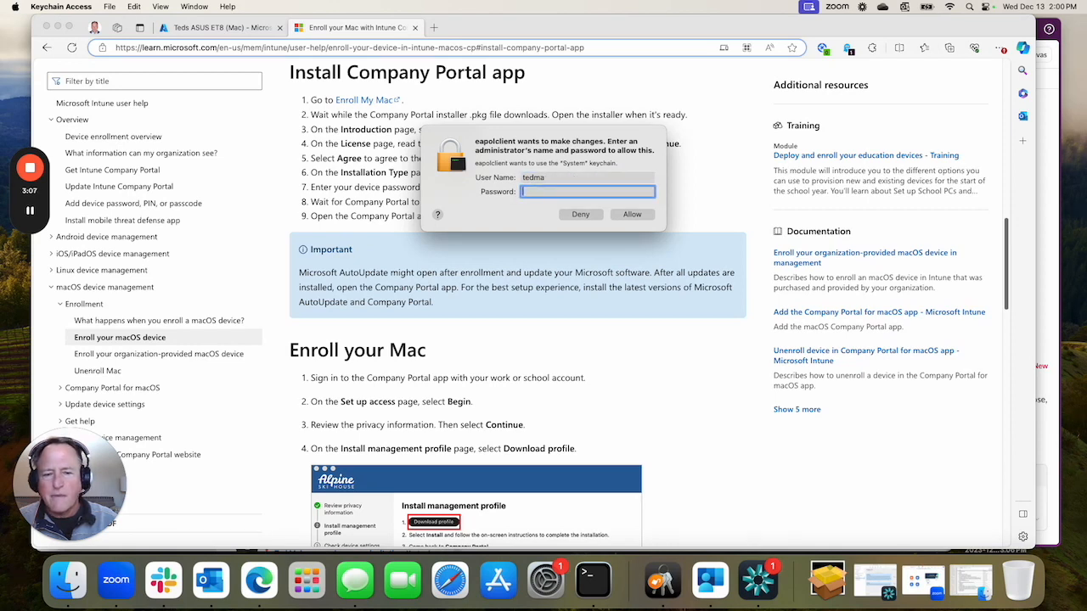
type("•••••••••")
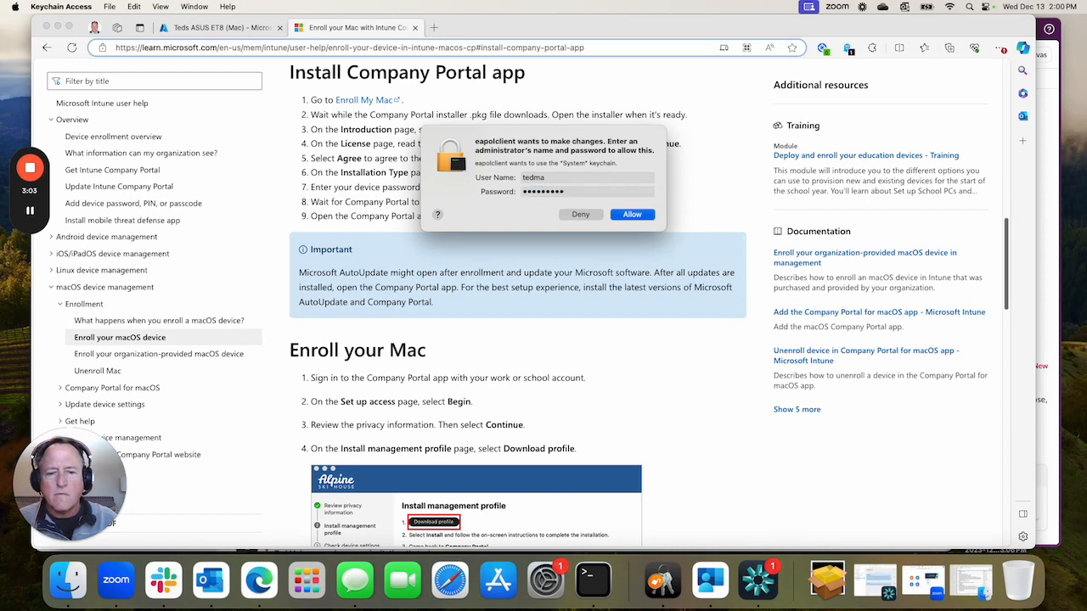
key("Return")
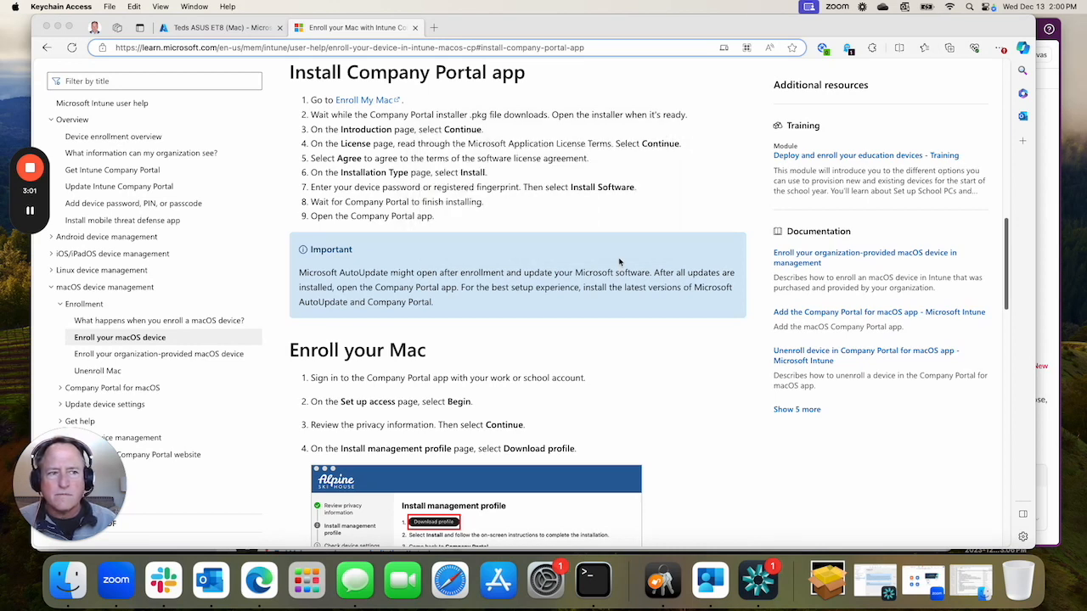
left_click(951, 8)
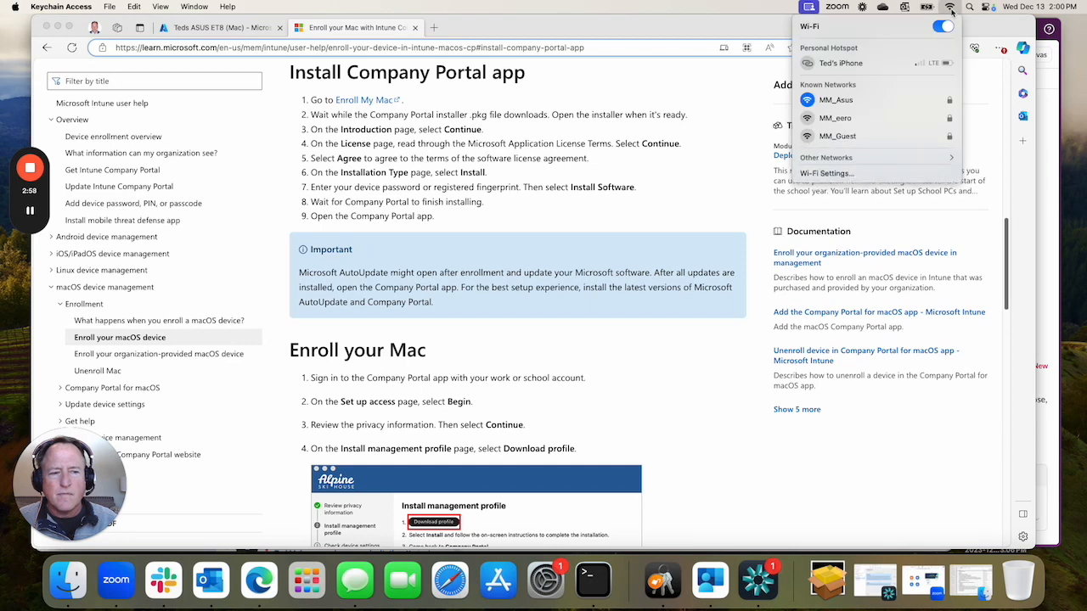
Step: Connect to MM_Asus and confirm its 802.1X details show Authenticated via EAP-TLS
left_click(847, 102)
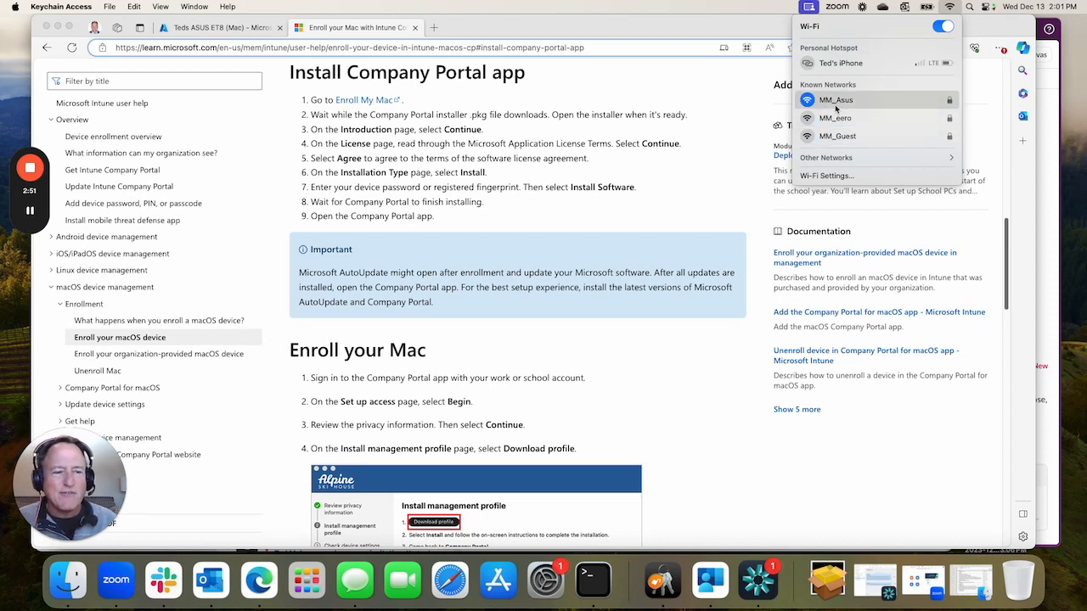
left_click(826, 176)
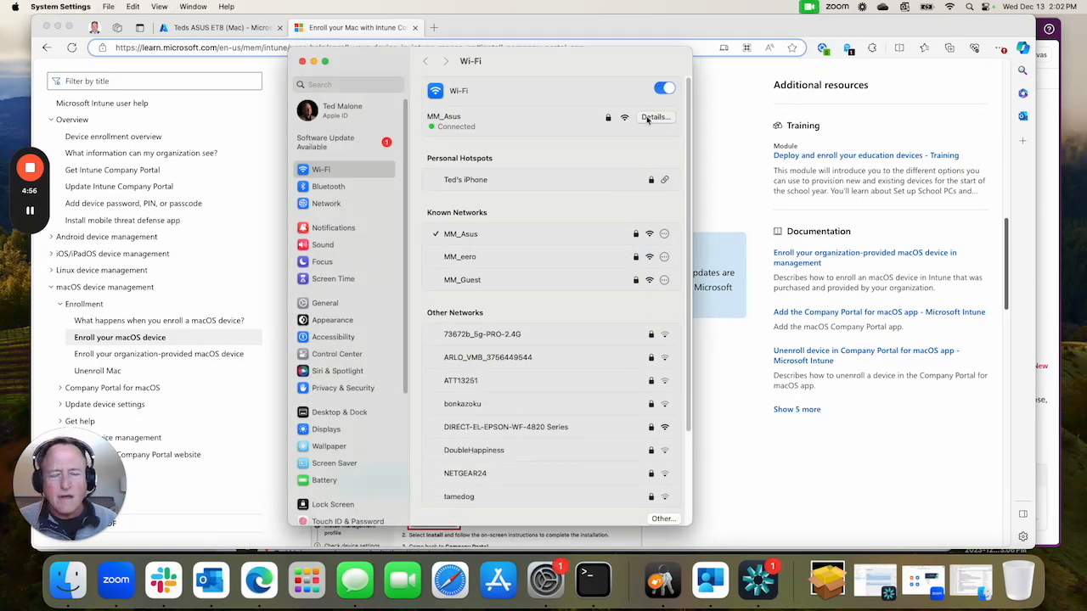
left_click(654, 118)
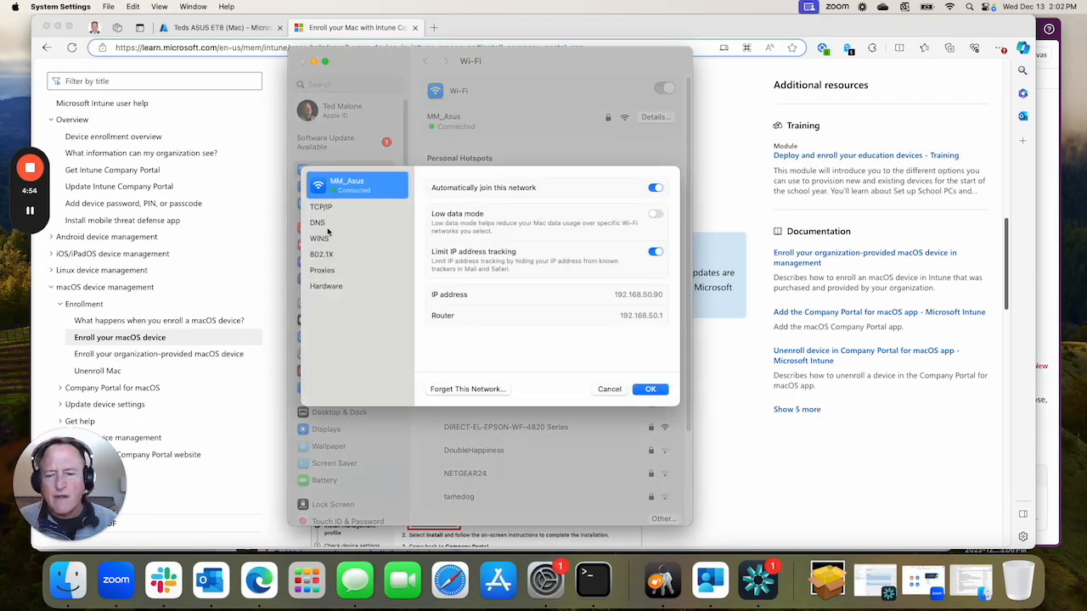
left_click(327, 256)
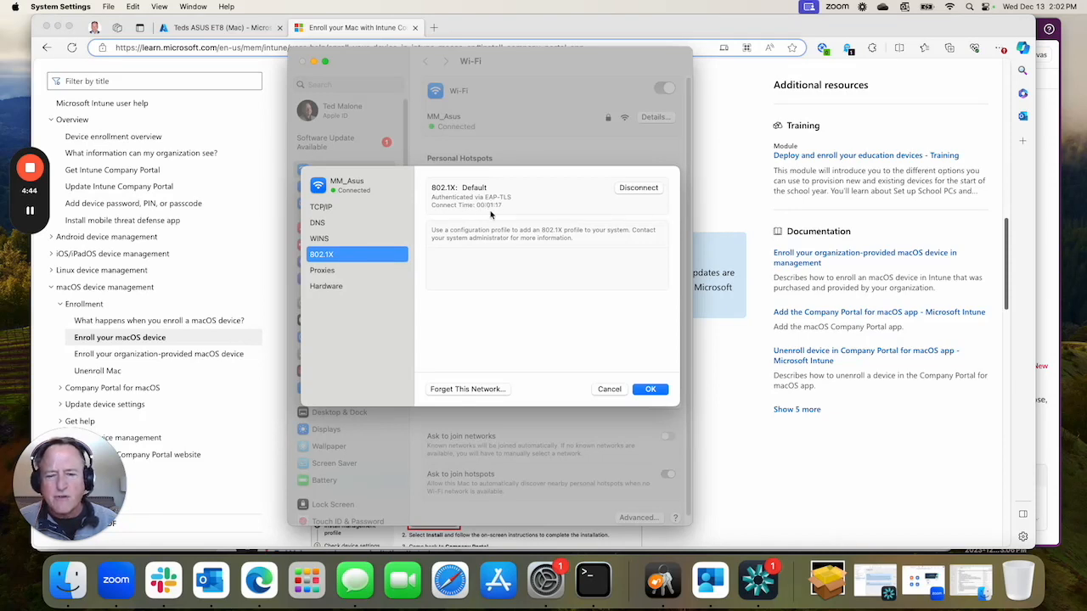
left_click(332, 289)
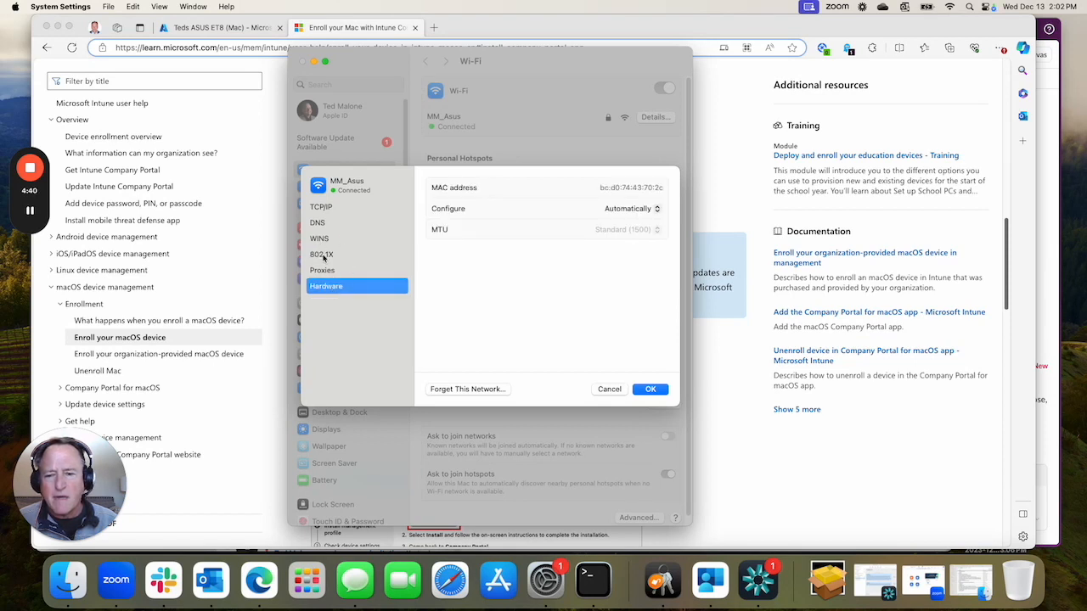
left_click(323, 256)
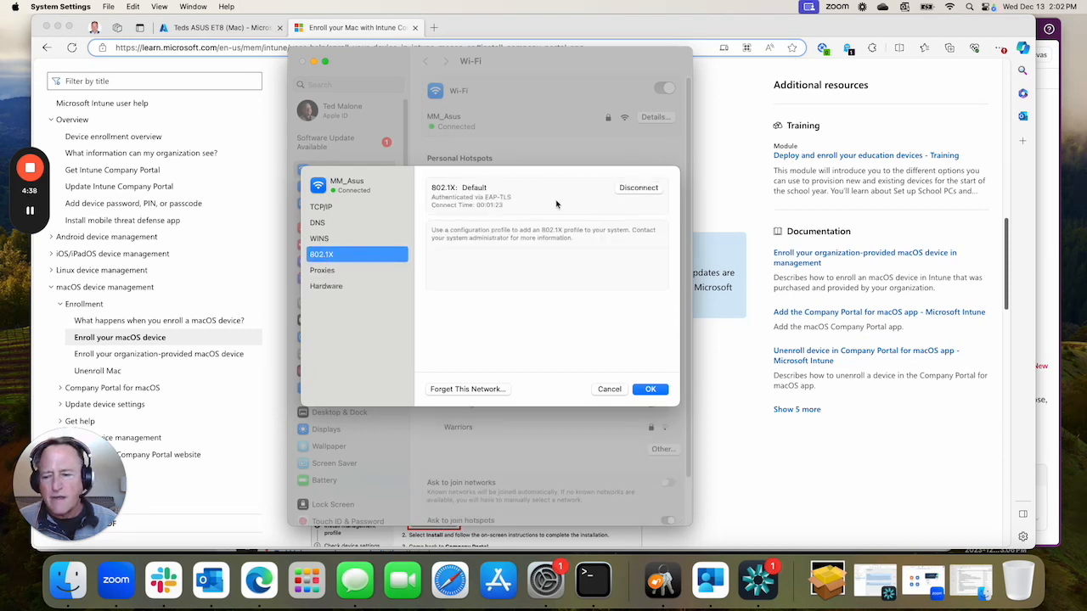